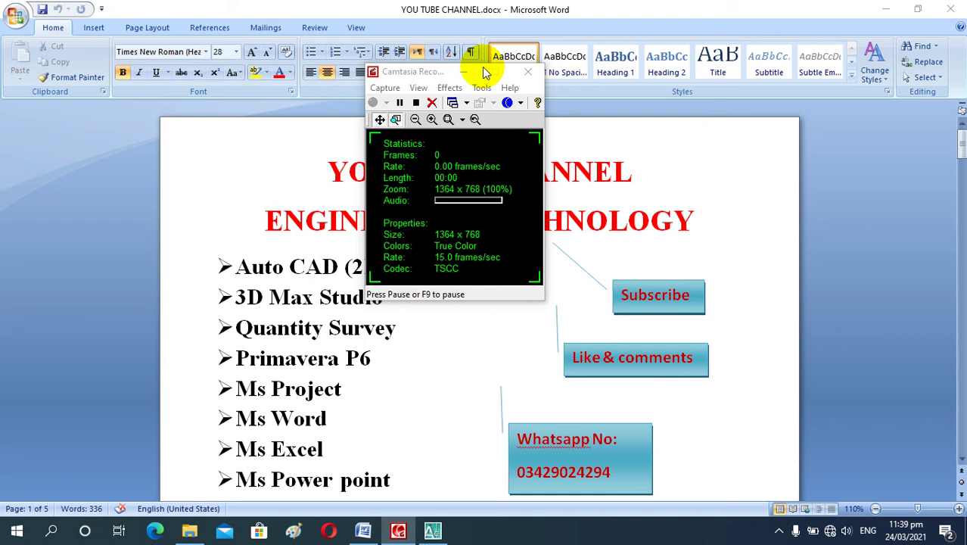
Minimize the Camtasia recorder, dismiss its tip, and switch from Word to the 2d plan drawing in AutoCAD.
click(461, 73)
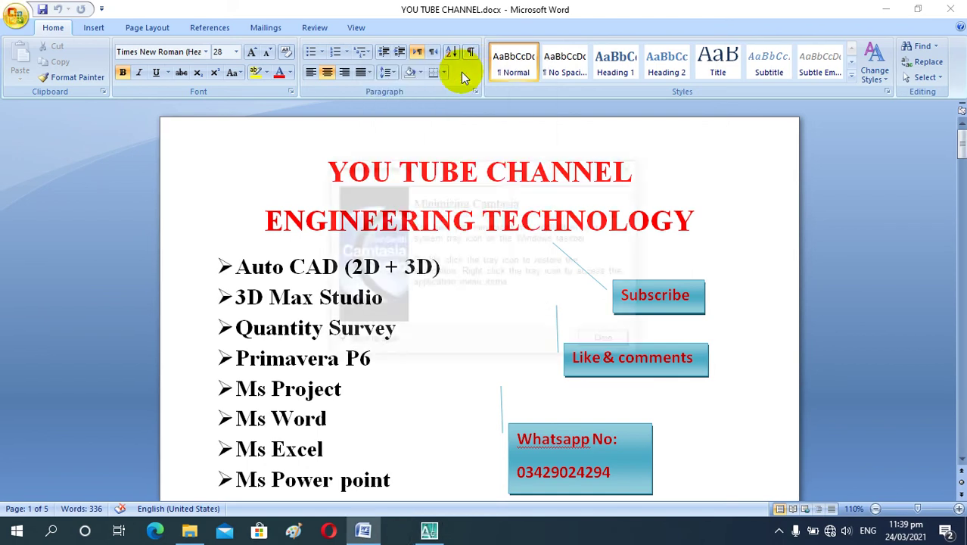
click(607, 343)
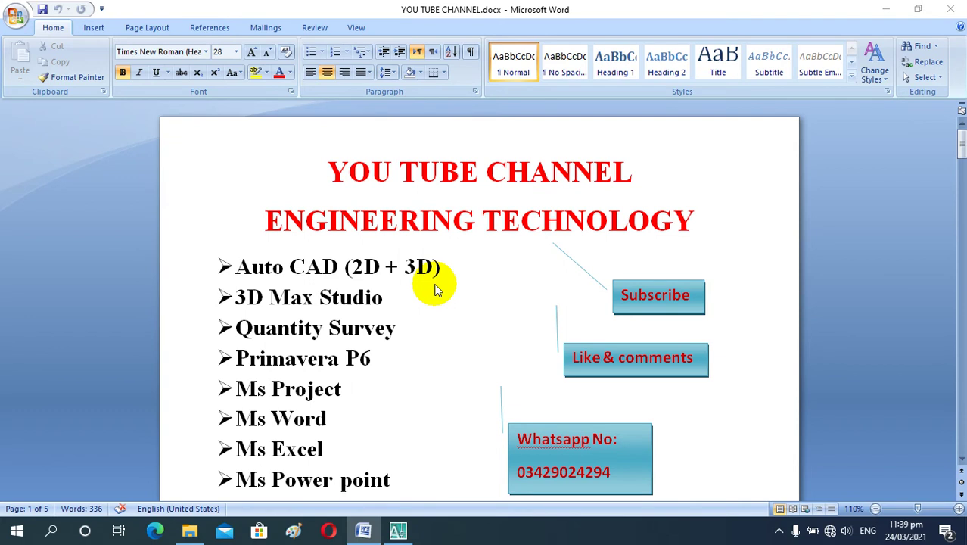
scroll(438, 286, down, 2)
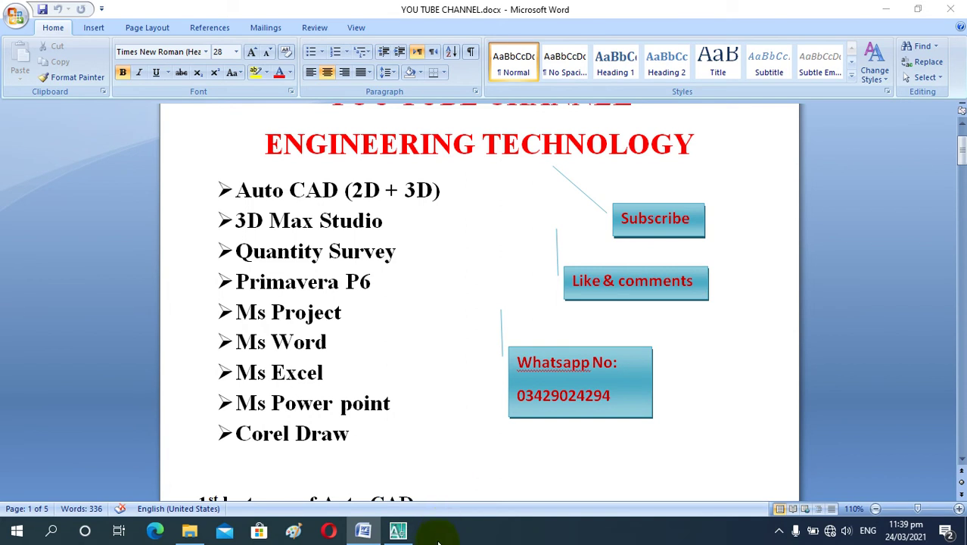
click(399, 532)
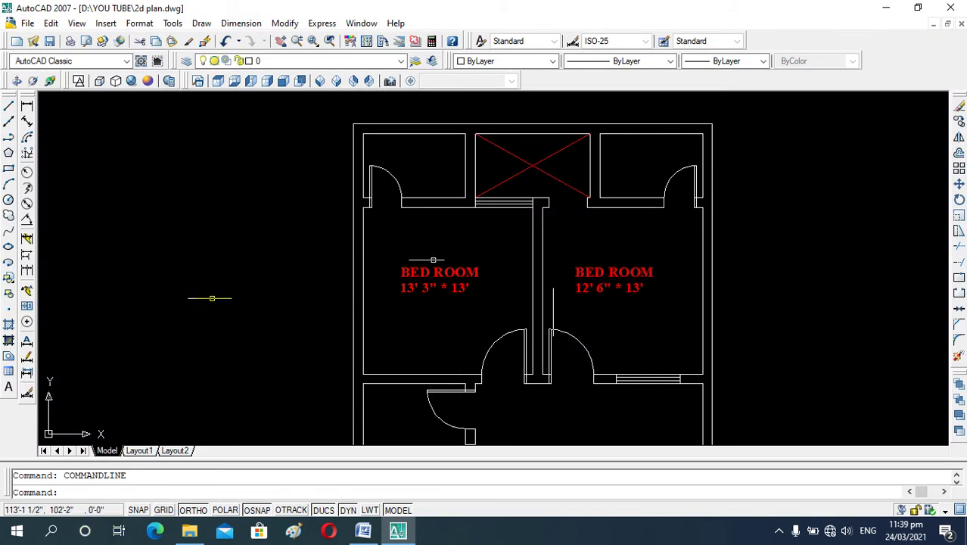
scroll(480, 268, up, 1)
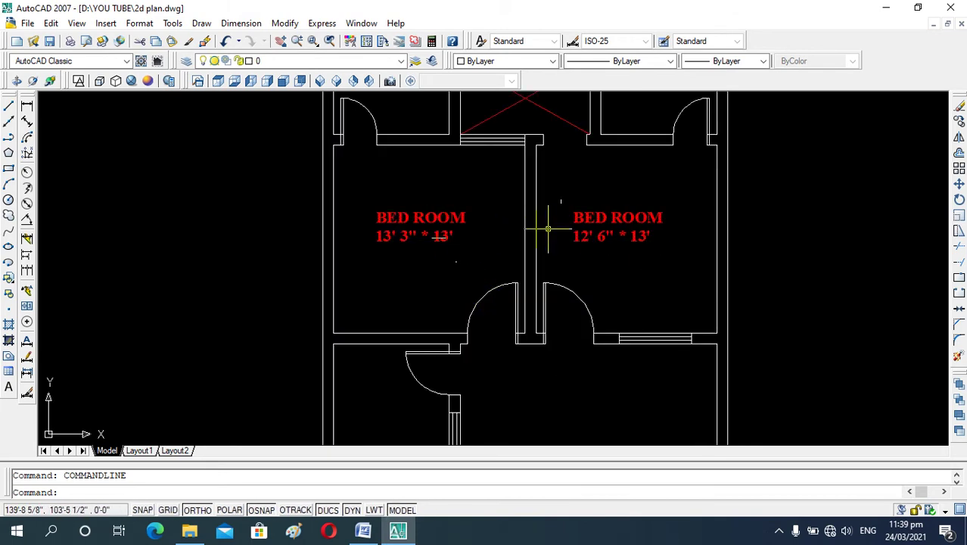
scroll(542, 197, down, 2)
scroll(542, 196, down, 2)
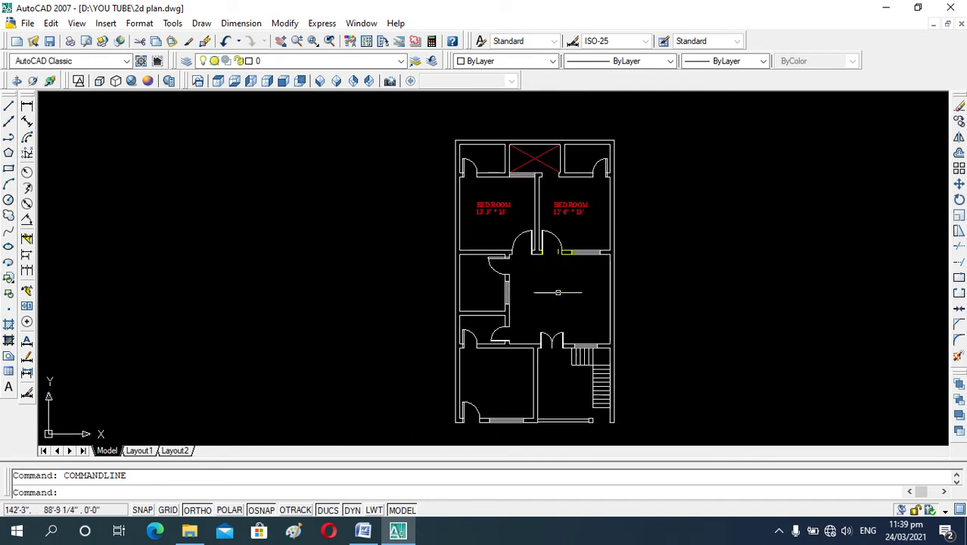
scroll(557, 285, up, 3)
scroll(562, 285, up, 2)
scroll(562, 284, up, 1)
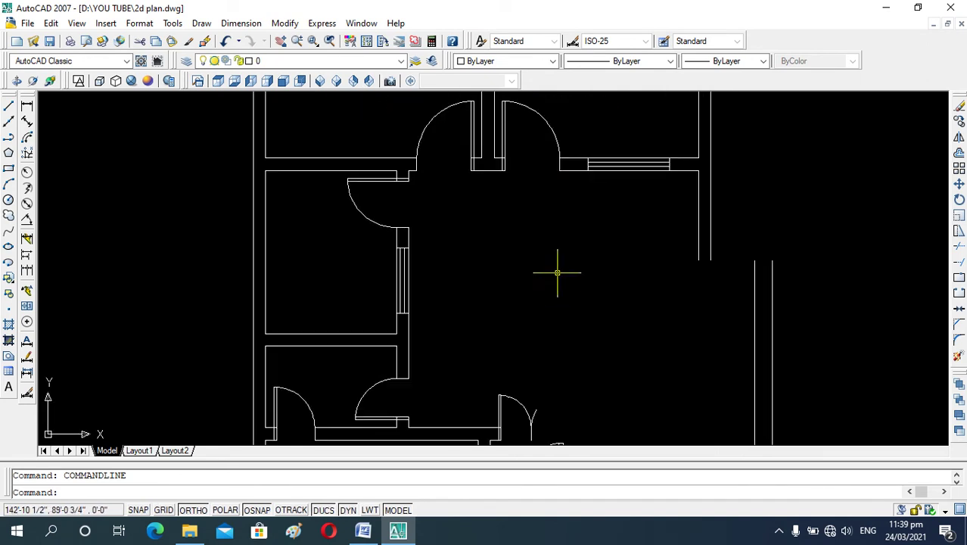
scroll(562, 284, down, 3)
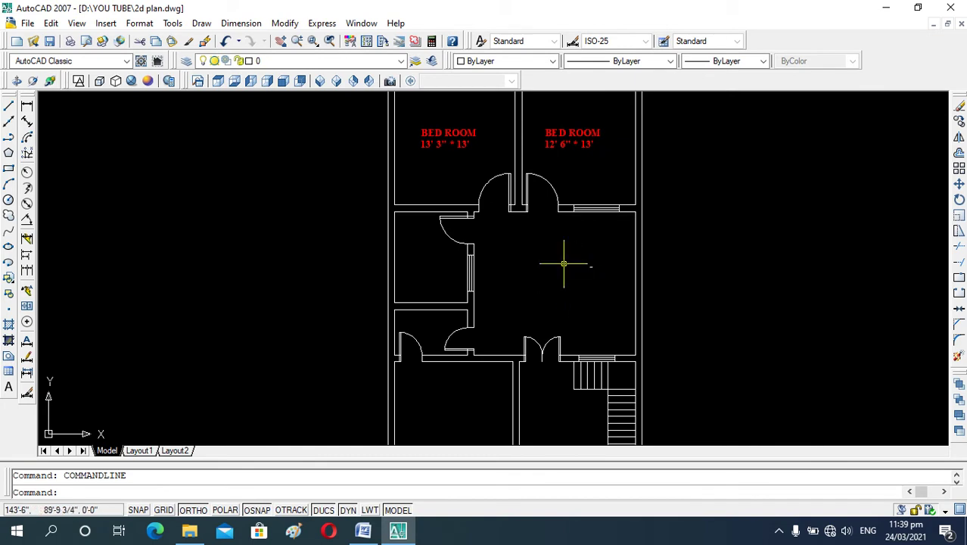
click(561, 135)
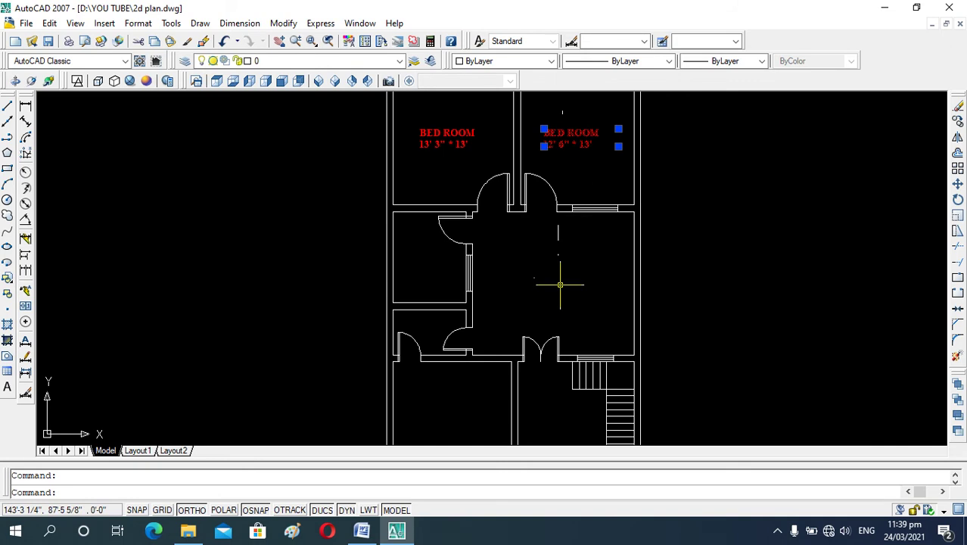
key(Escape)
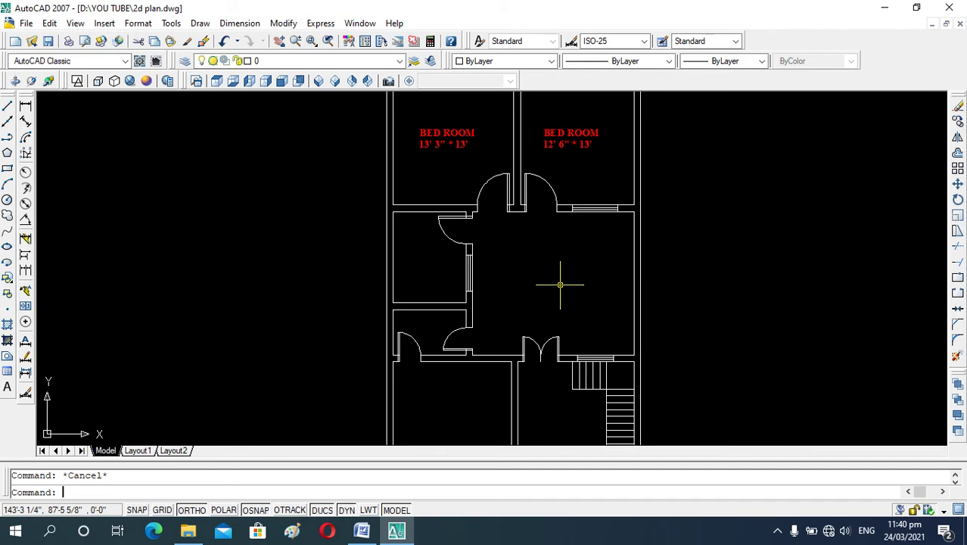
text(t)
Draw a multiline text box in the central hall with the font set to Times New Roman.
key(Return)
click(529, 264)
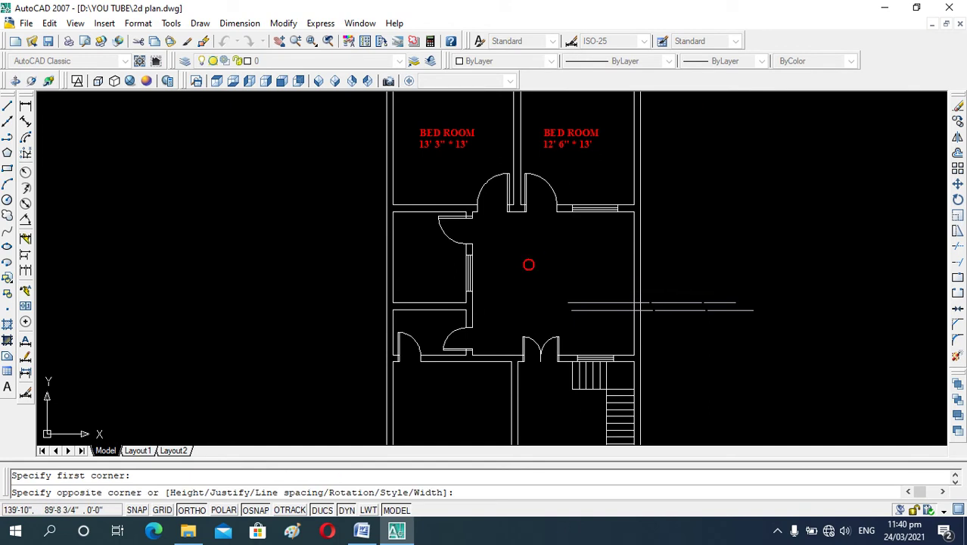
click(619, 296)
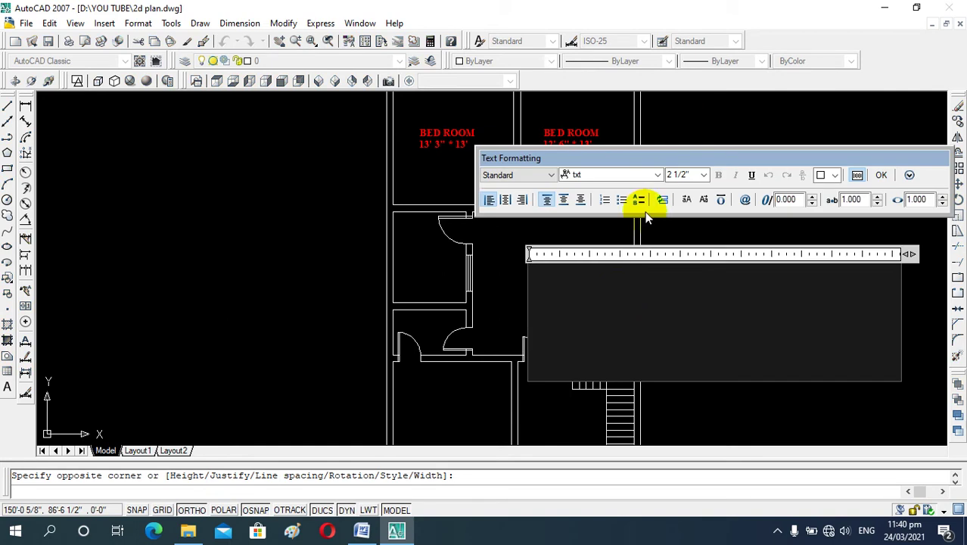
click(658, 175)
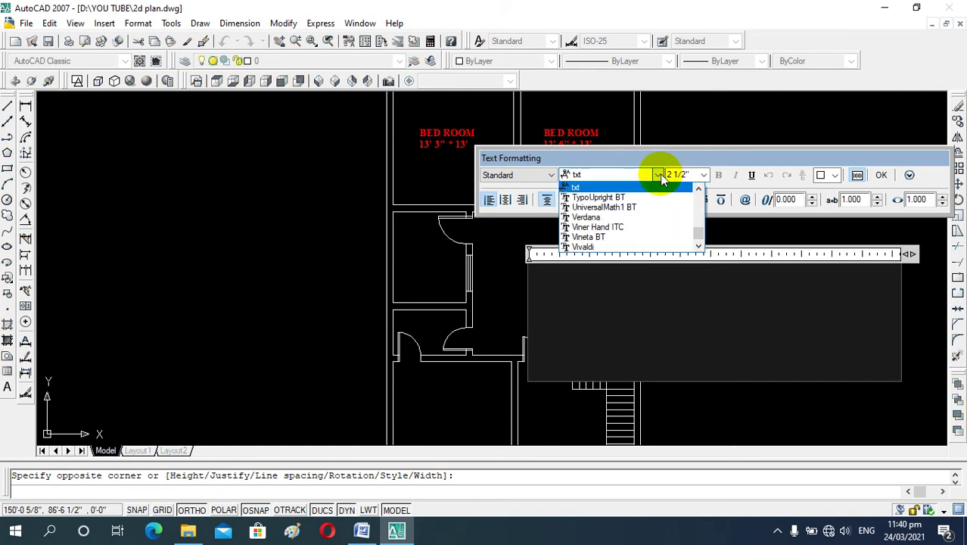
text(times)
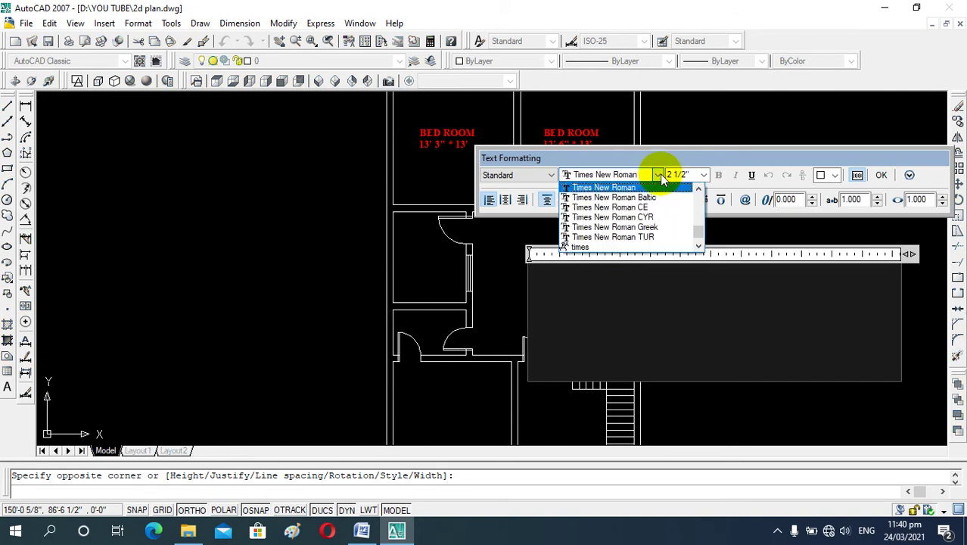
click(648, 189)
Enter LIVING HALL as 9" bold red text and place it.
click(704, 174)
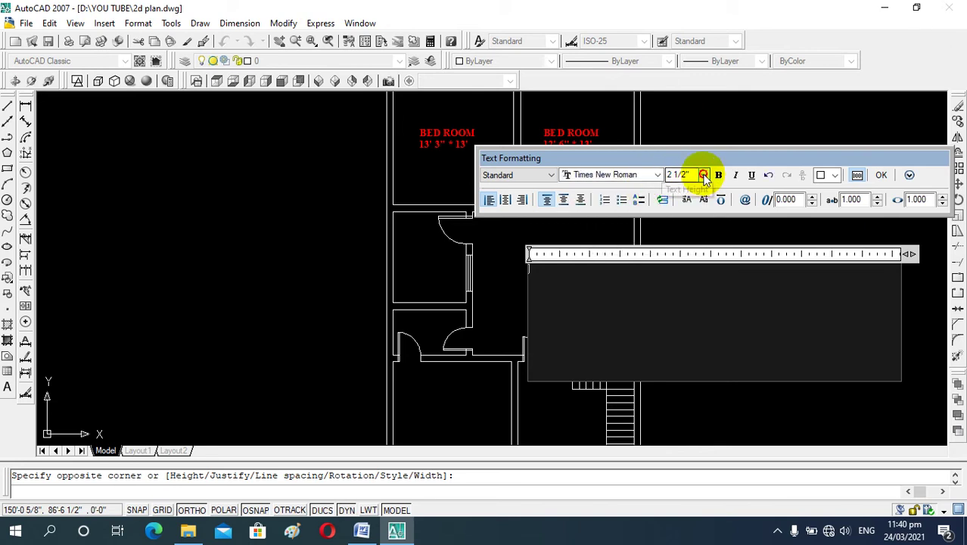
text(9)
key(Return)
click(721, 178)
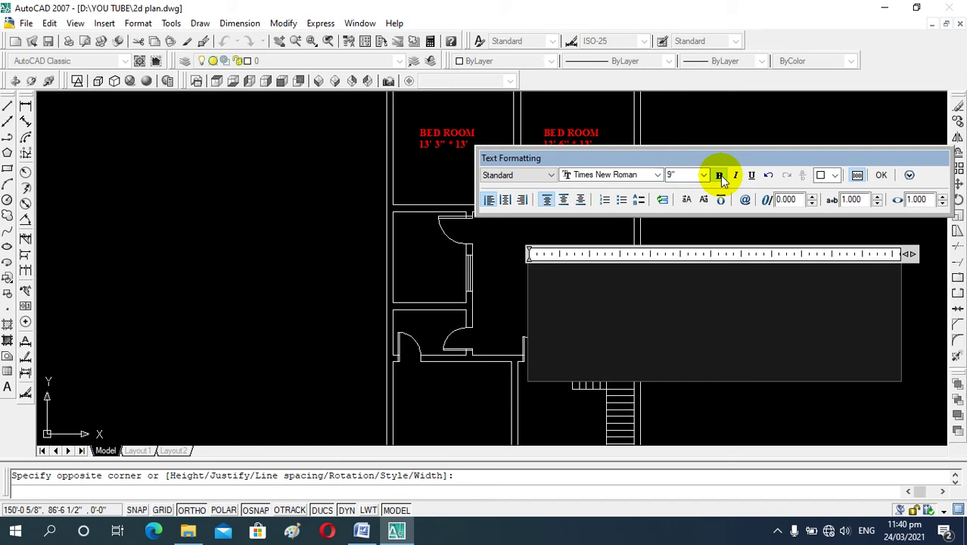
click(830, 176)
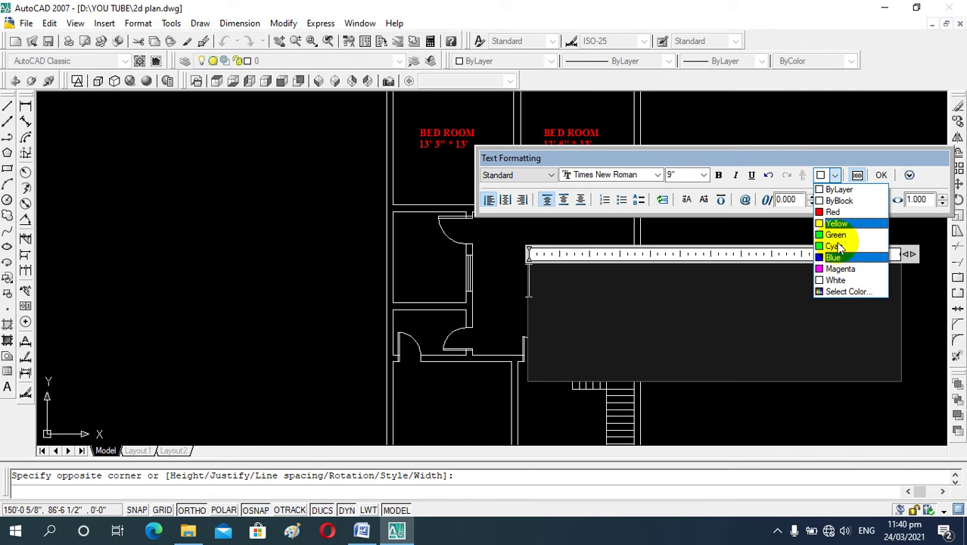
click(832, 211)
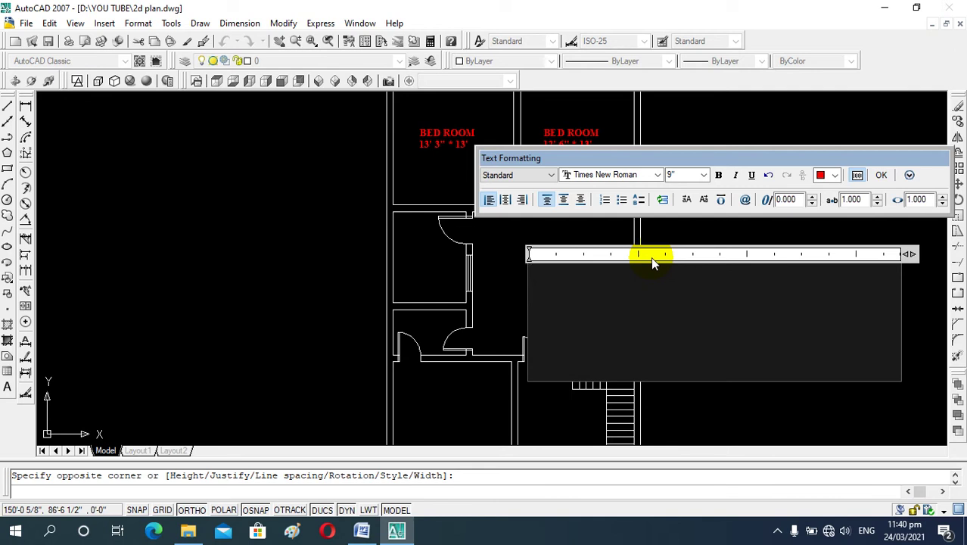
text(LIVING HALL)
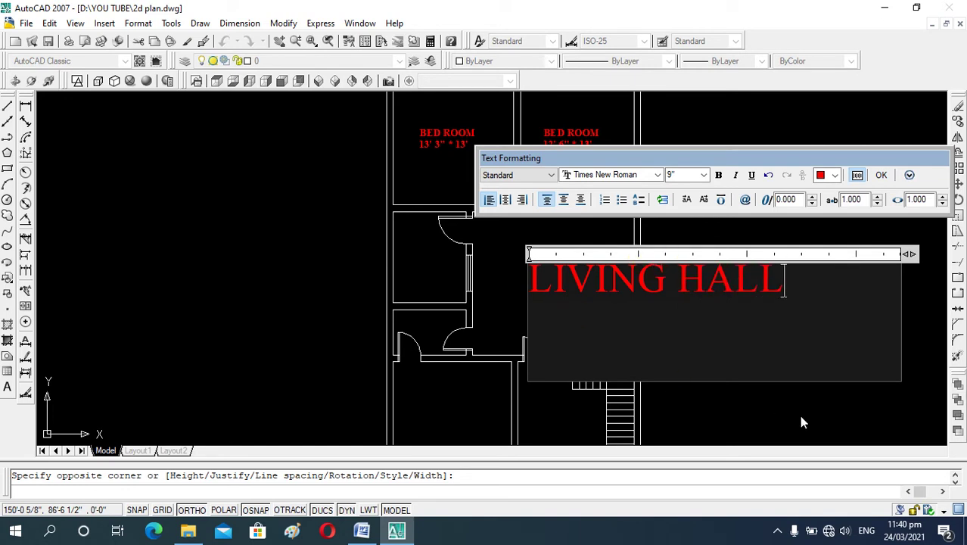
click(769, 400)
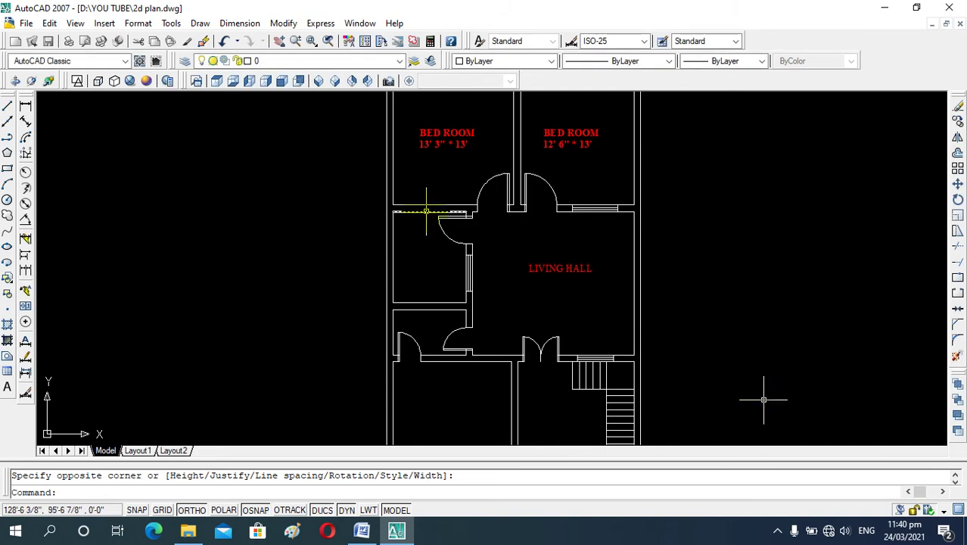
Measure the hall's depth between the upper and lower wall corners with DIST: 15'-9".
scroll(537, 270, up, 3)
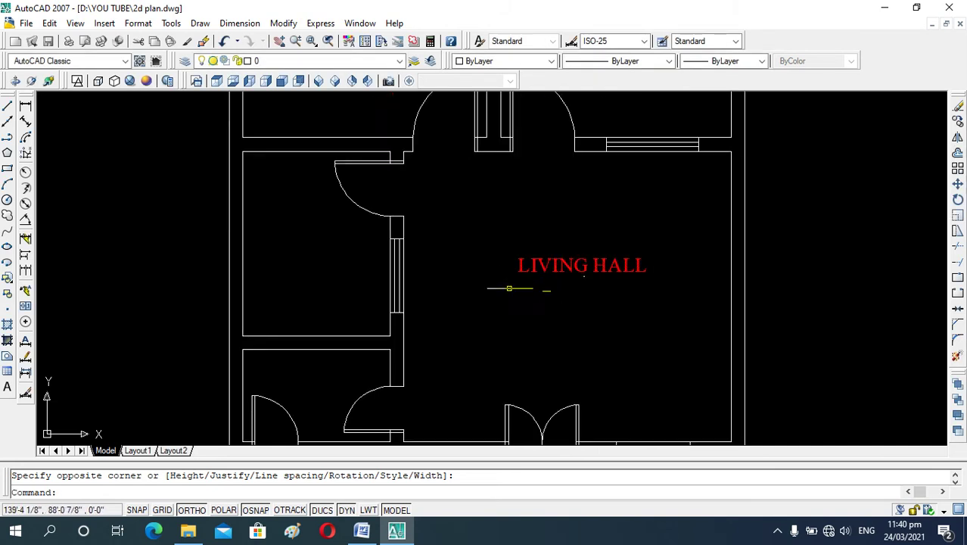
scroll(523, 242, down, 1)
scroll(541, 249, down, 1)
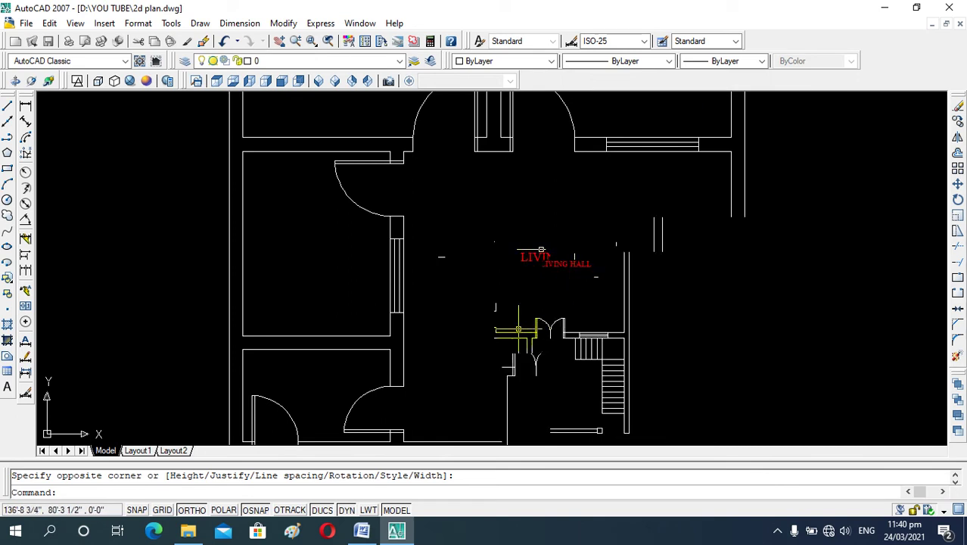
scroll(557, 264, down, 3)
scroll(575, 241, up, 3)
scroll(613, 259, up, 1)
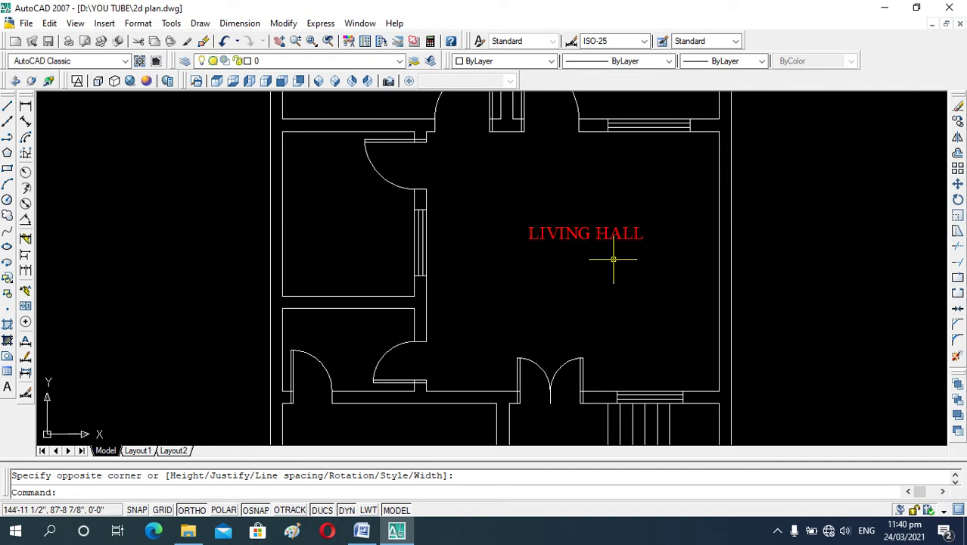
text(DI)
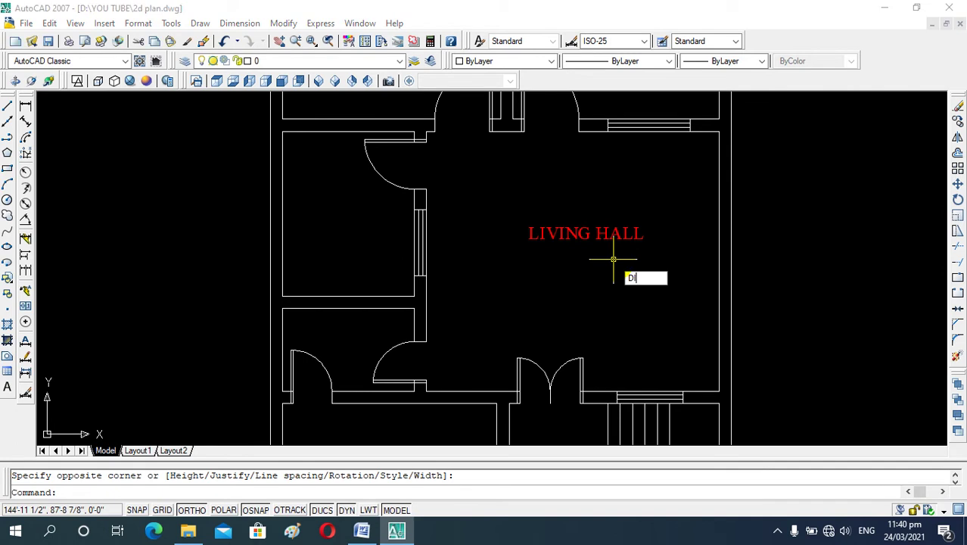
key(Return)
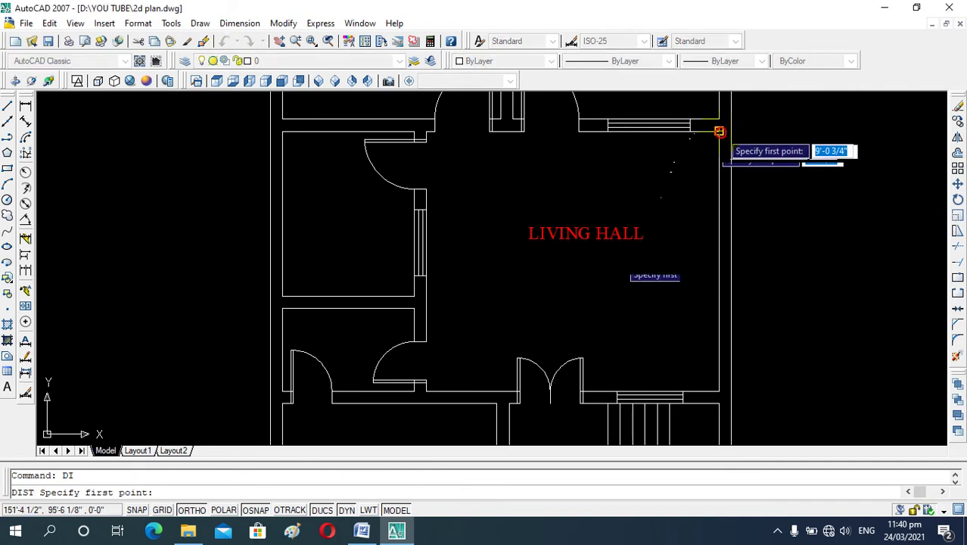
click(719, 131)
click(719, 394)
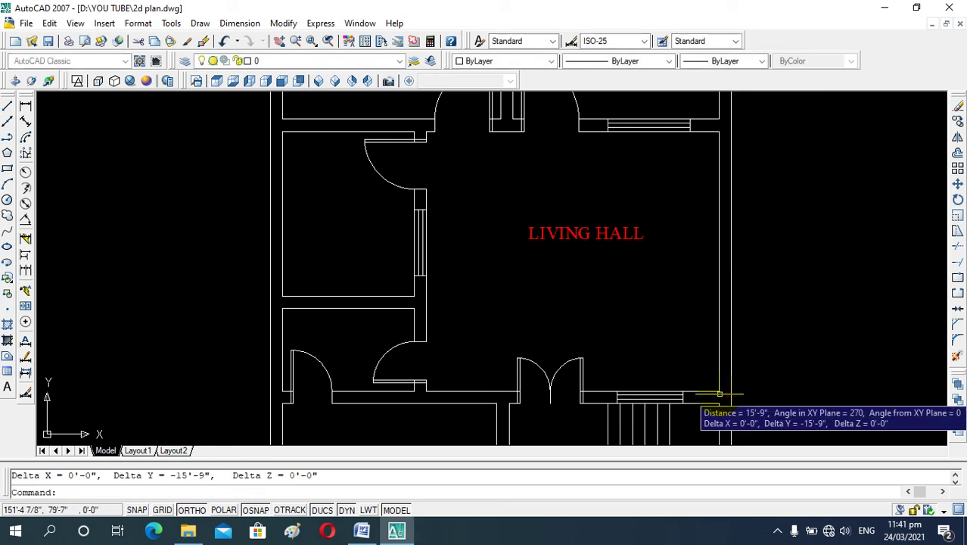
key(Escape)
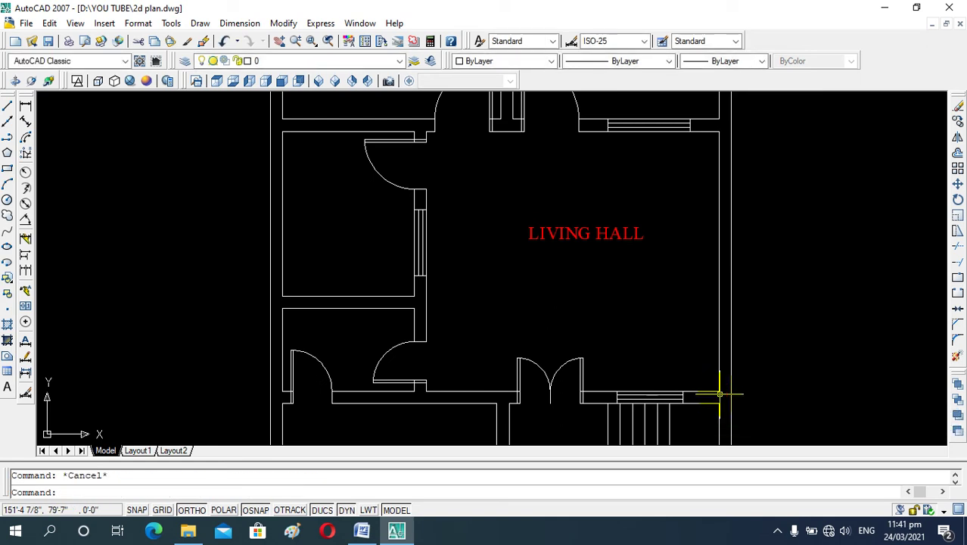
Measure the hall's width from the left door corner to the far wall: 17'-9".
text(di)
key(Return)
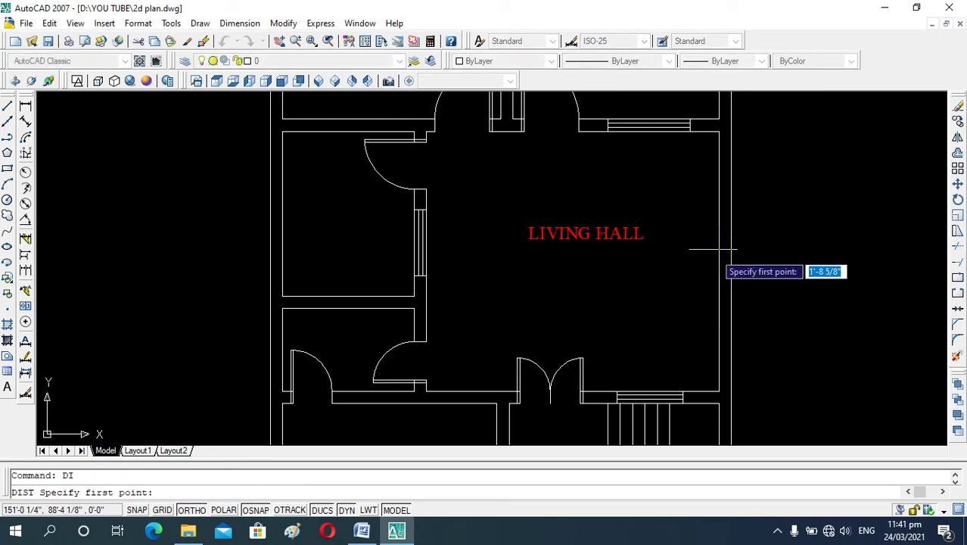
scroll(428, 136, up, 3)
click(428, 136)
middle_drag(432, 134, 572, 155)
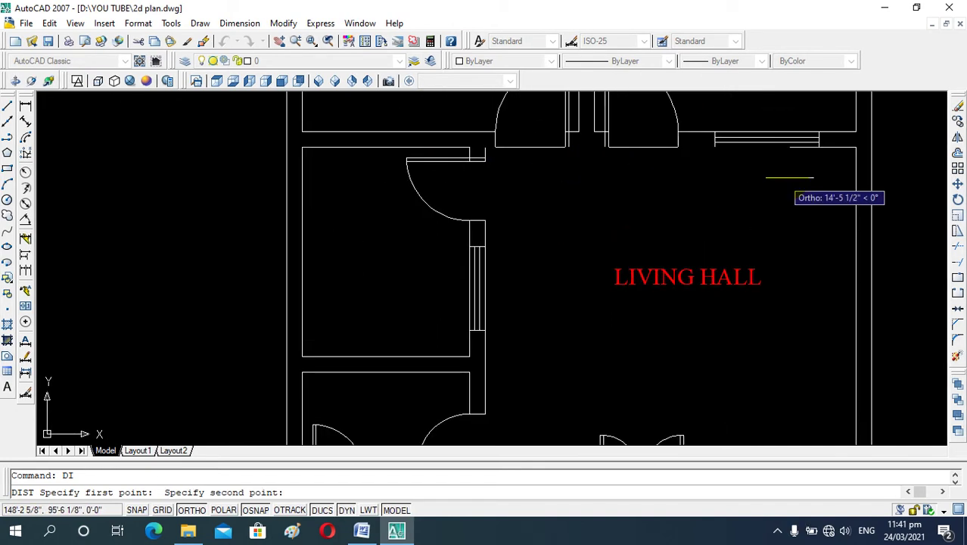
click(858, 146)
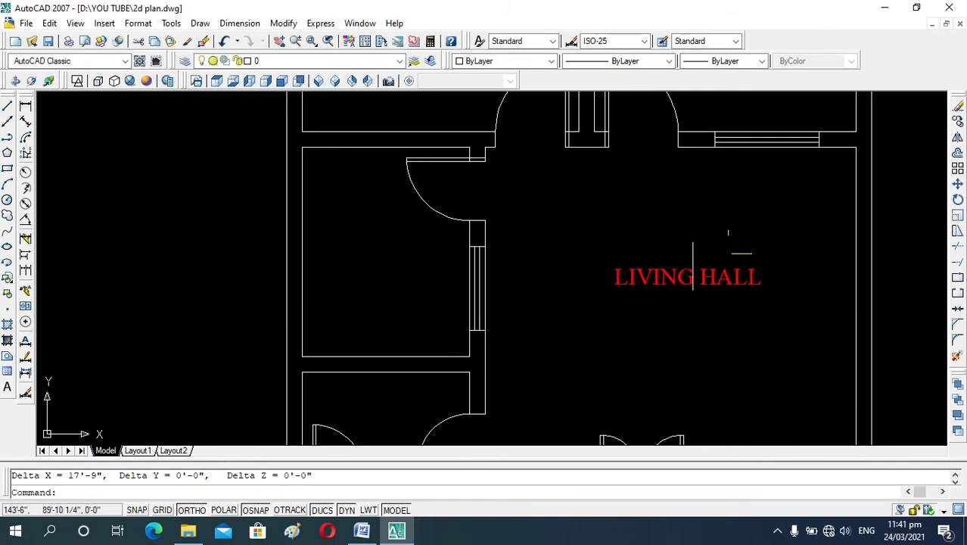
Add a second line reading 17'9" * 15'9" under the LIVING HALL label.
key(Escape)
click(689, 277)
double_click(686, 277)
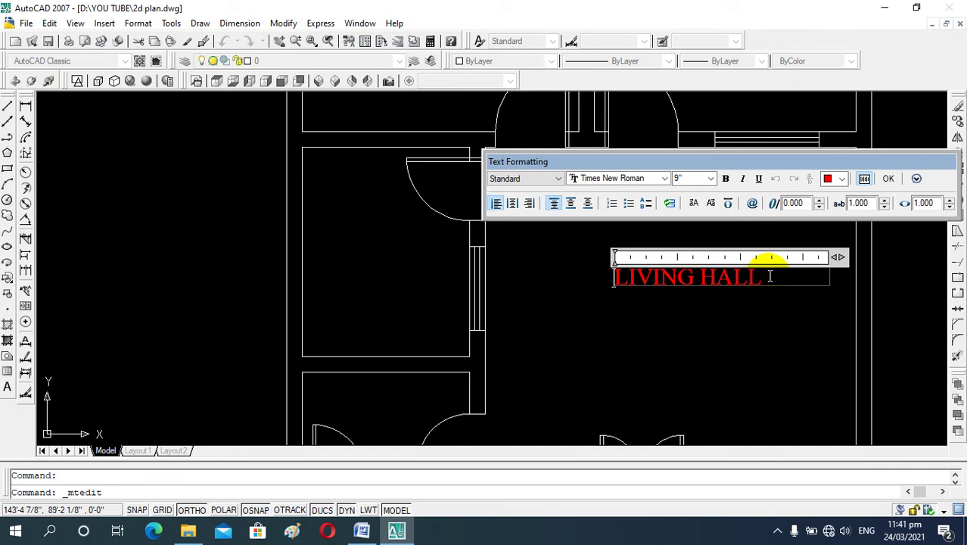
key(Return)
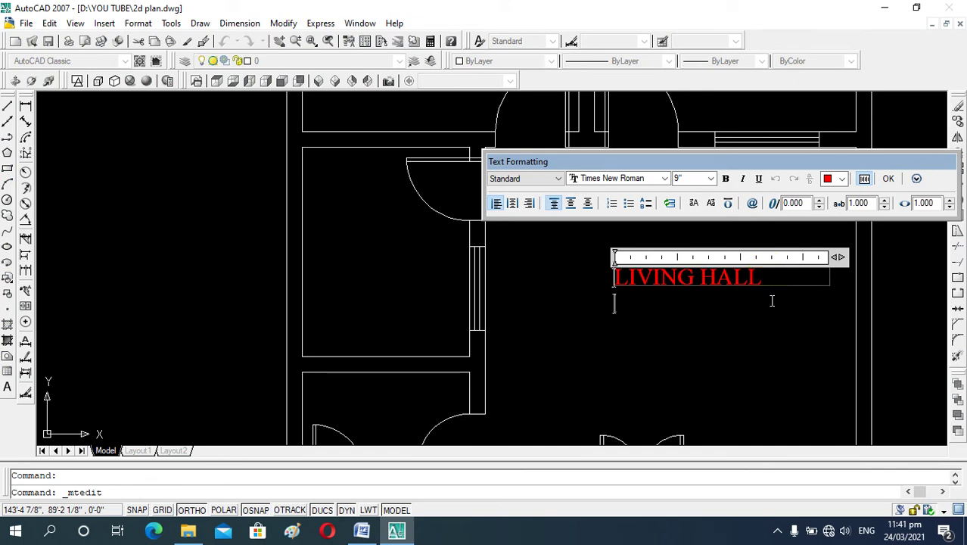
text(17)
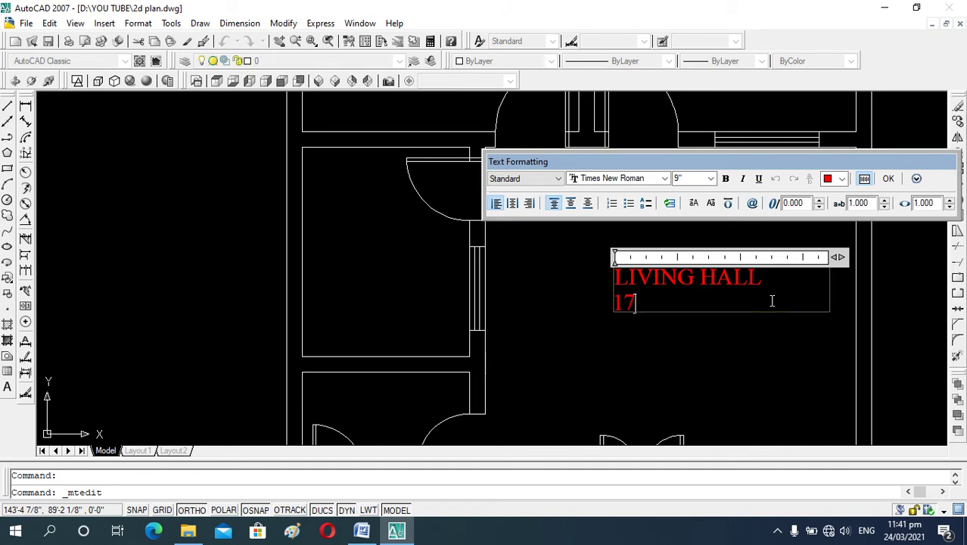
text('9")
text( *)
text( 15')
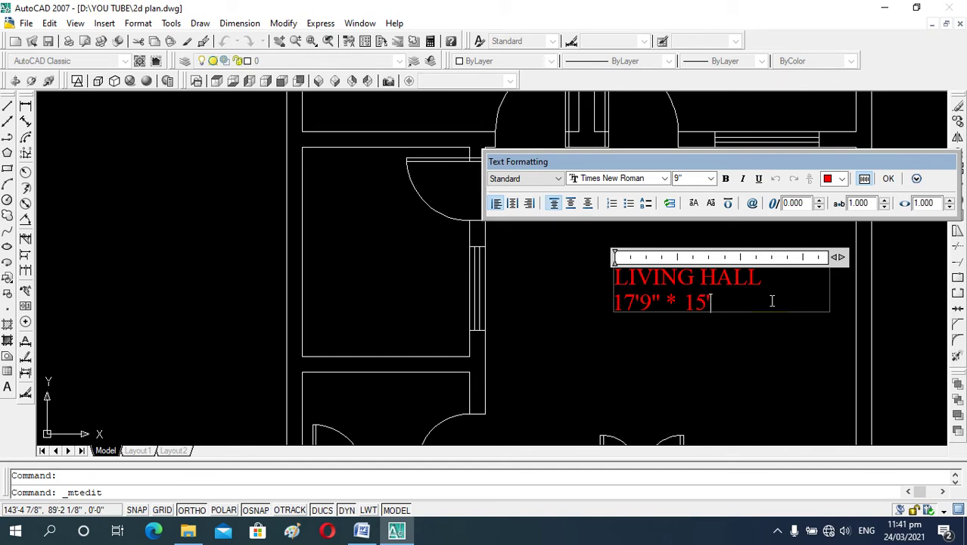
text(9)
click(639, 363)
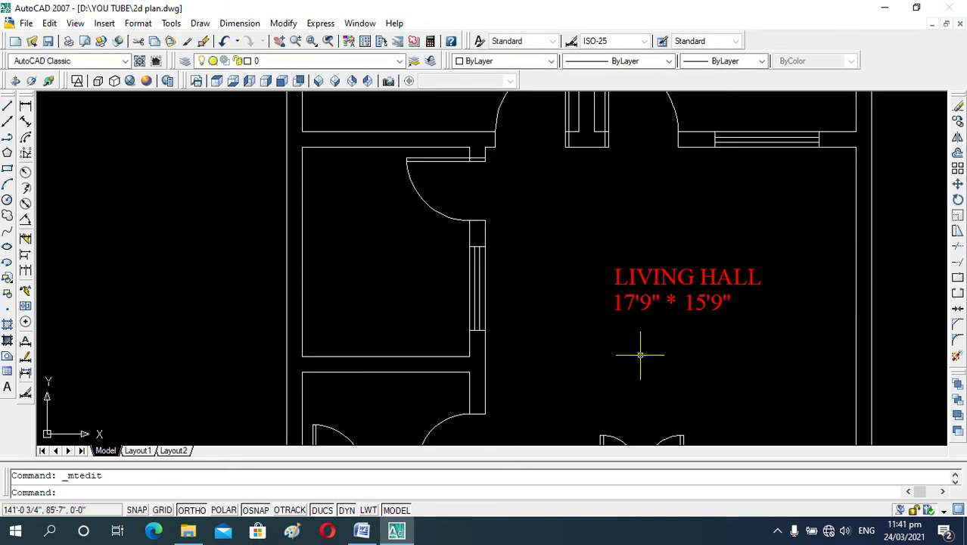
Zoom in and out around the floor plan to review the labels.
scroll(689, 318, down, 3)
scroll(688, 314, up, 1)
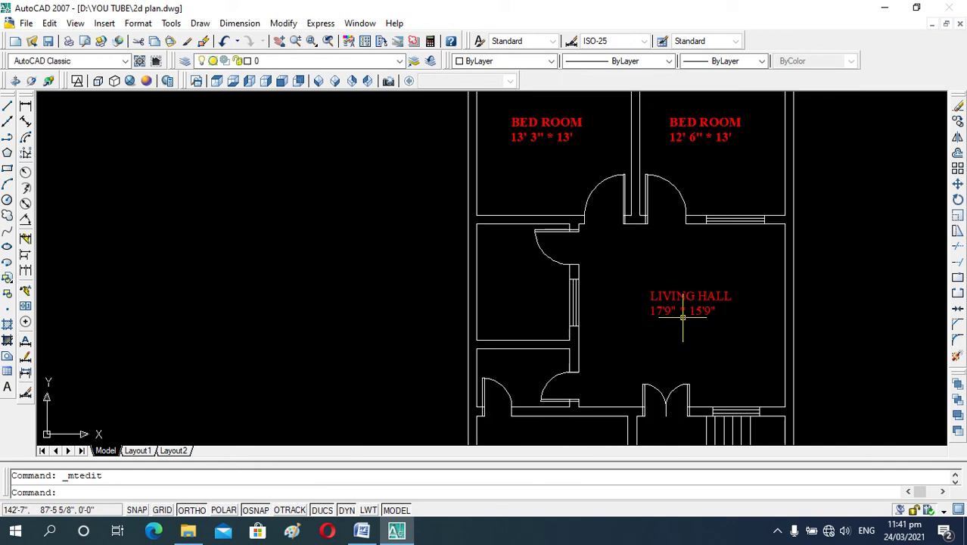
scroll(682, 317, up, 3)
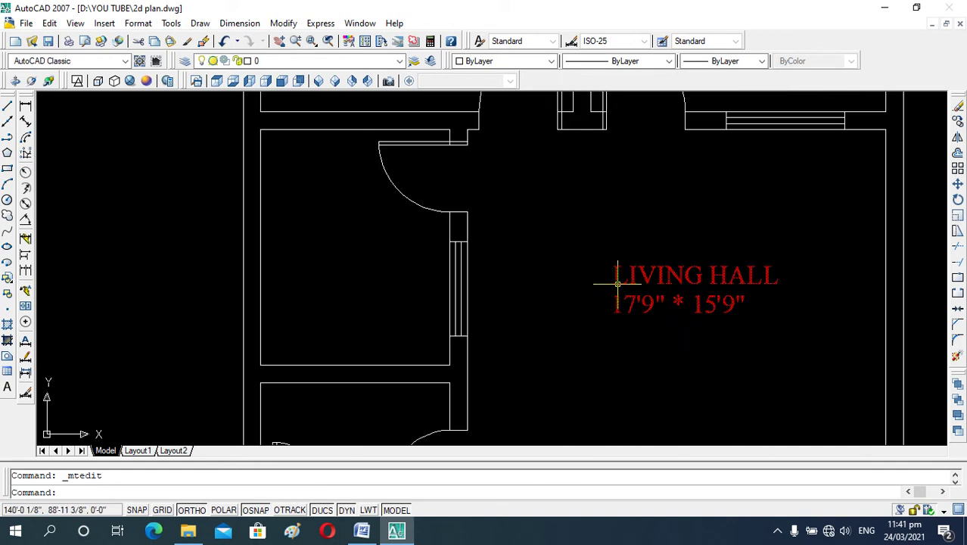
scroll(635, 322, down, 4)
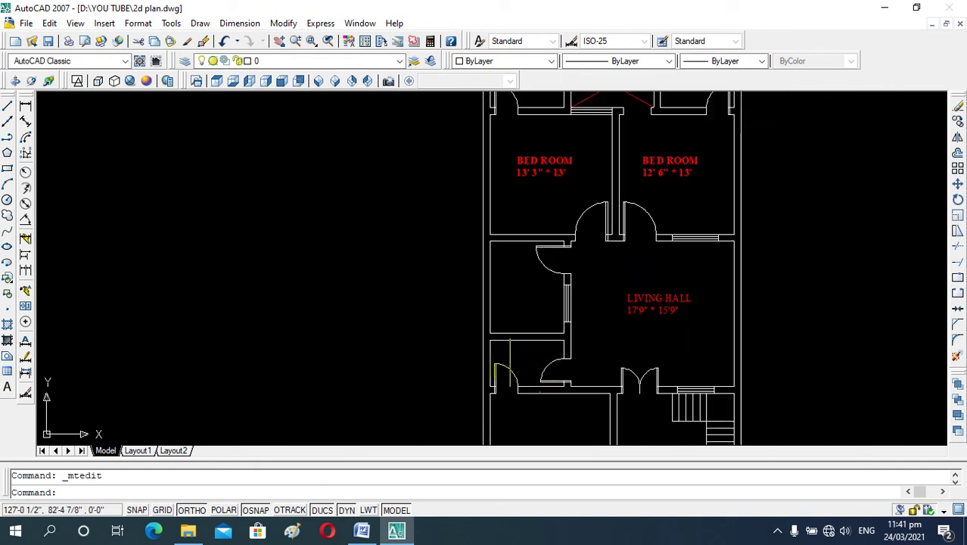
scroll(522, 324, up, 1)
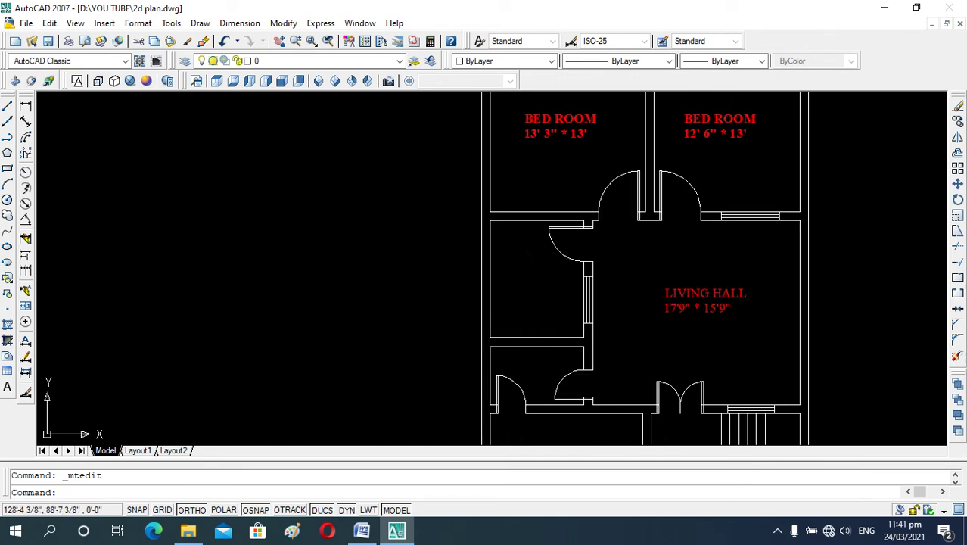
scroll(529, 255, up, 3)
scroll(556, 302, down, 4)
scroll(544, 345, up, 2)
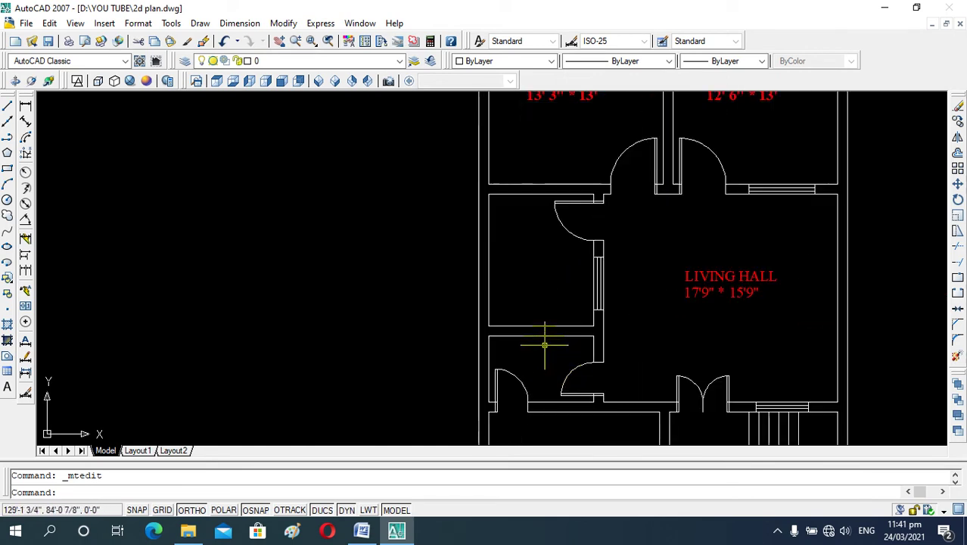
scroll(544, 345, up, 2)
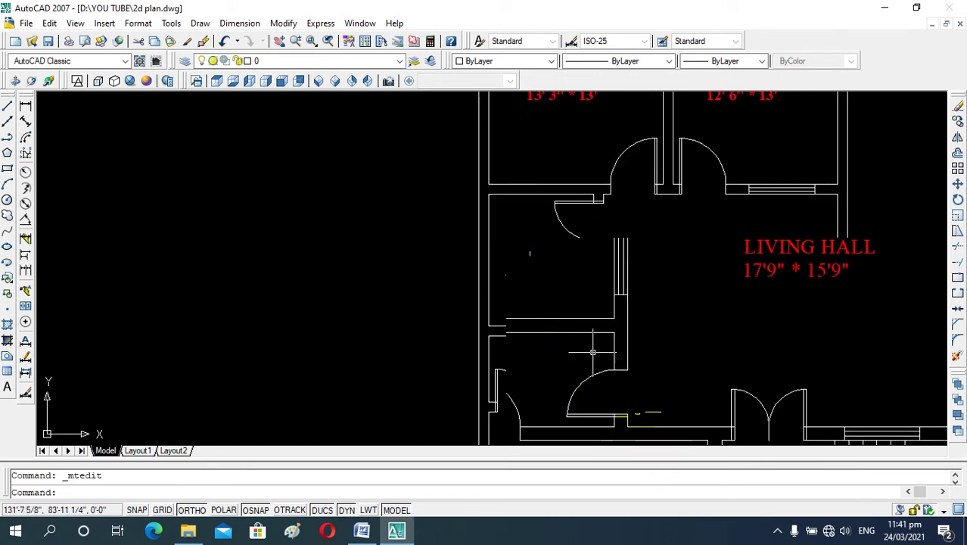
scroll(593, 352, down, 8)
scroll(593, 352, up, 7)
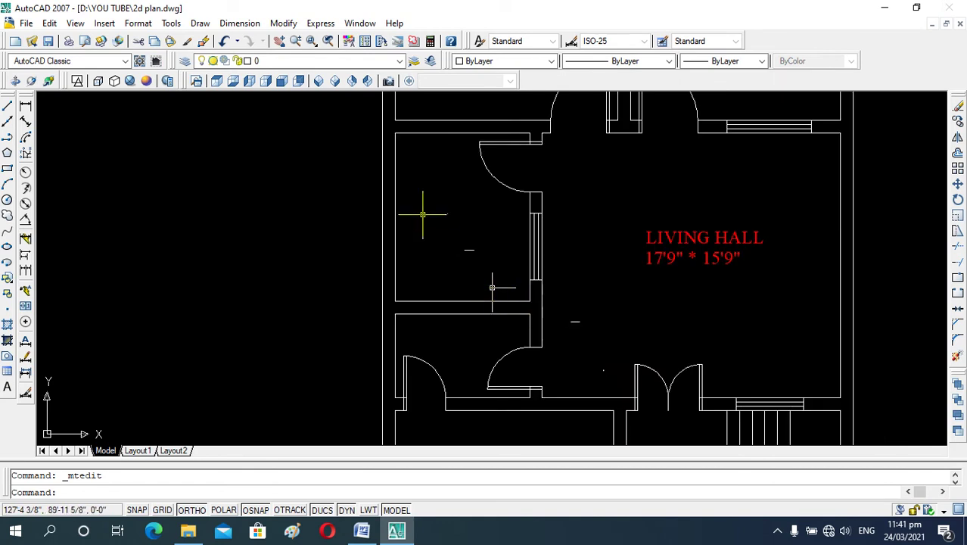
Draw an MTEXT box in the room left of the hall with the Times New Roman font.
text(mt)
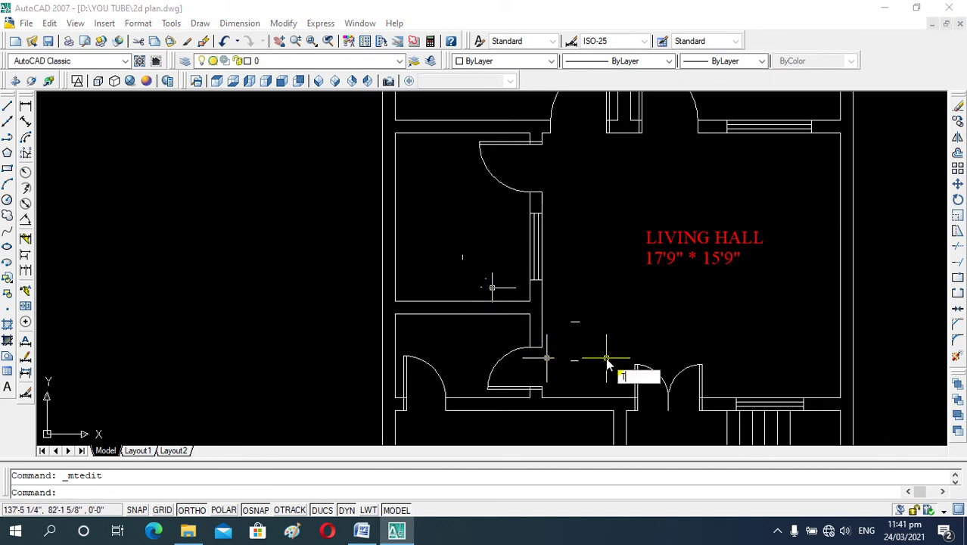
key(Return)
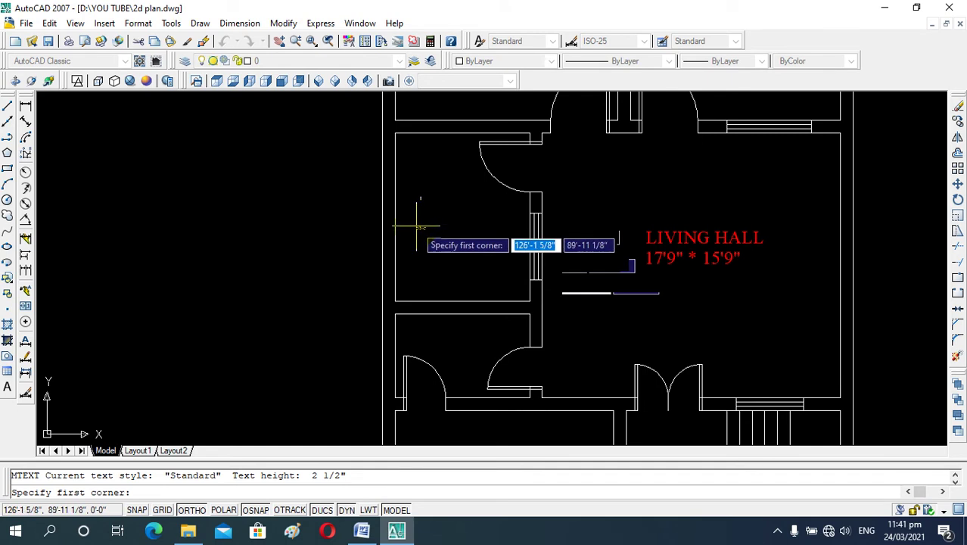
click(421, 221)
click(647, 324)
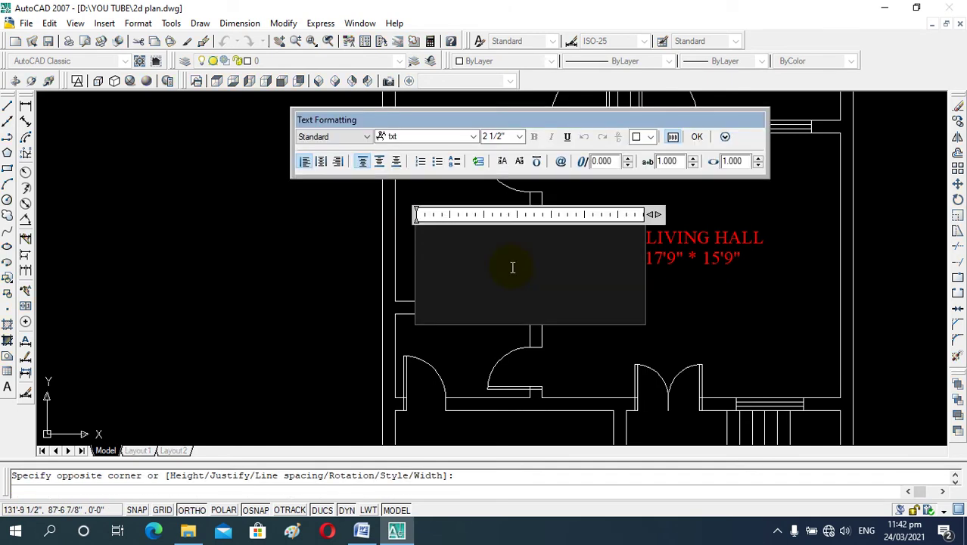
click(474, 137)
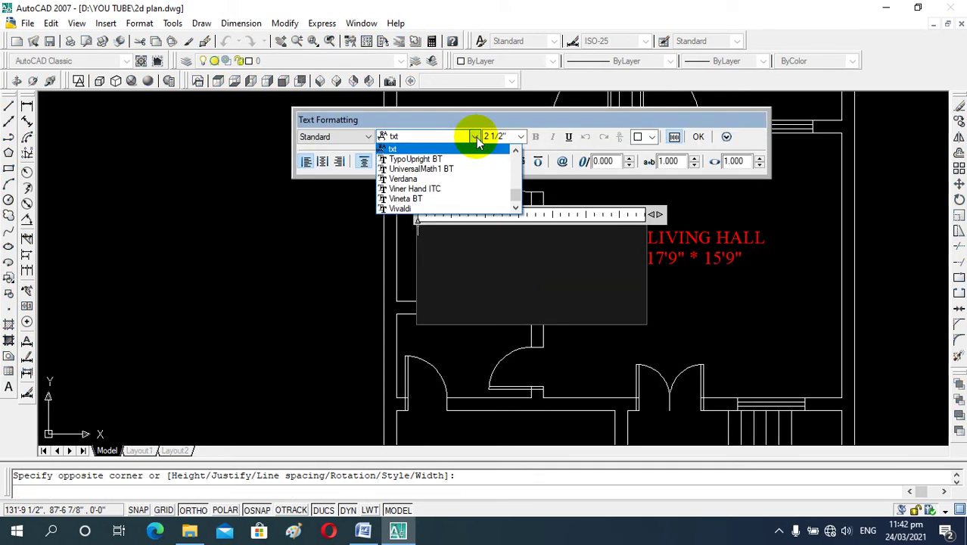
scroll(476, 149, down, 1)
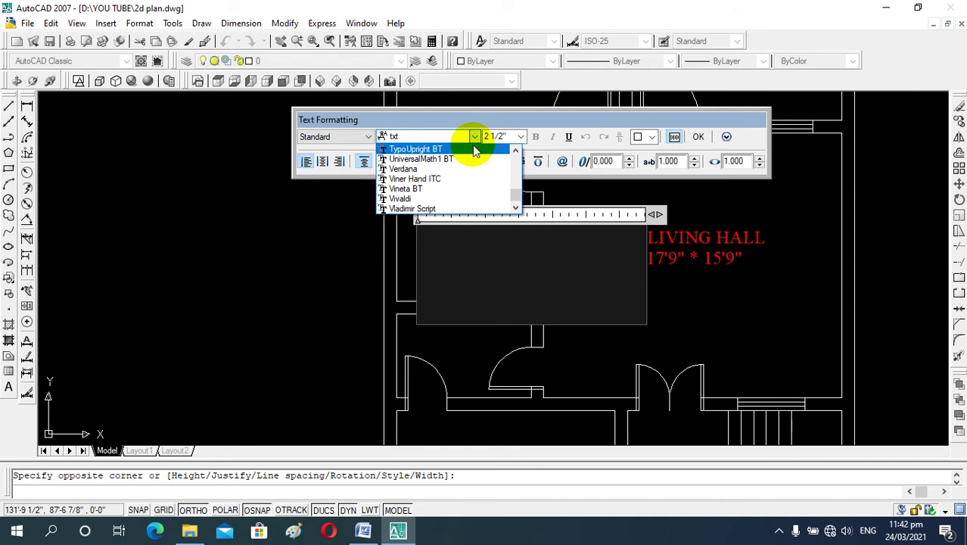
text(times)
click(476, 151)
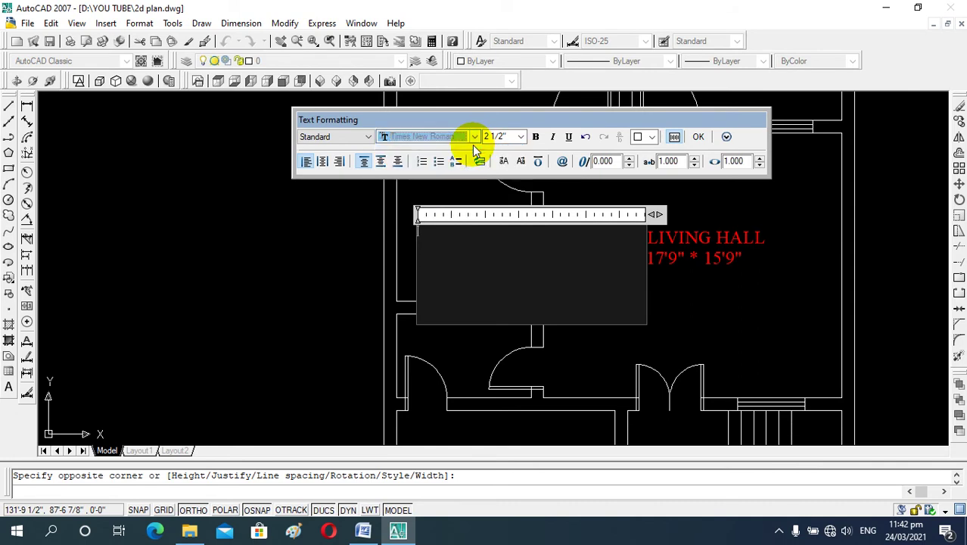
Enter KITCHEN as 8" bold cyan text and place it.
click(520, 137)
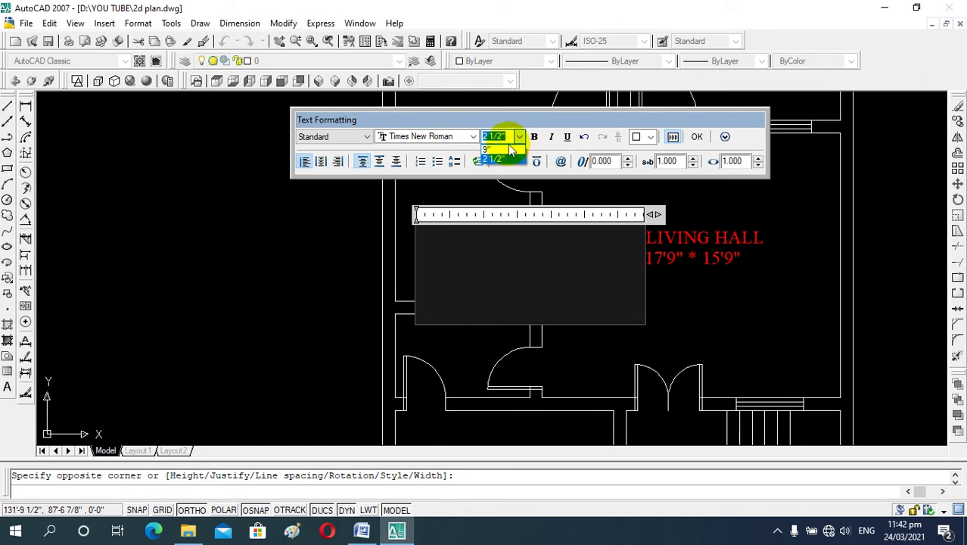
text(8)
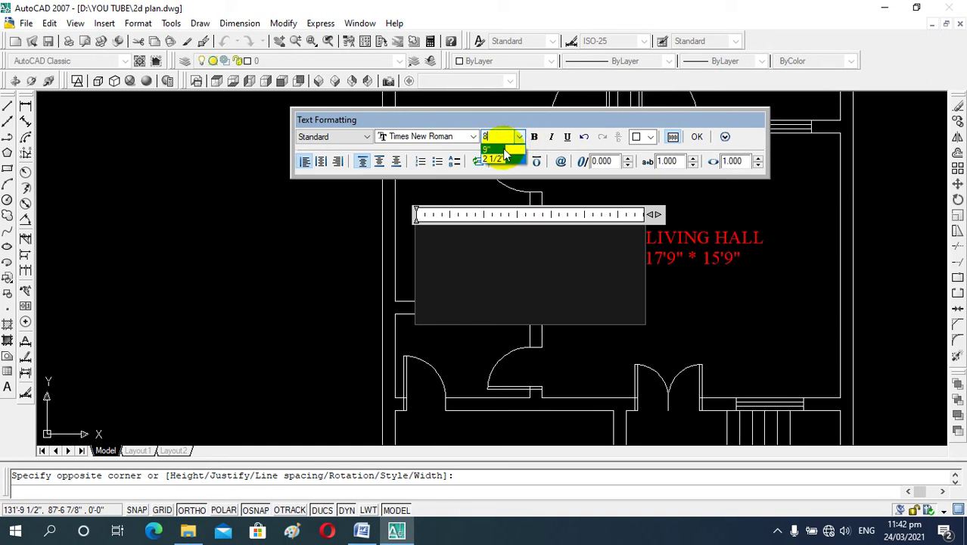
key(Return)
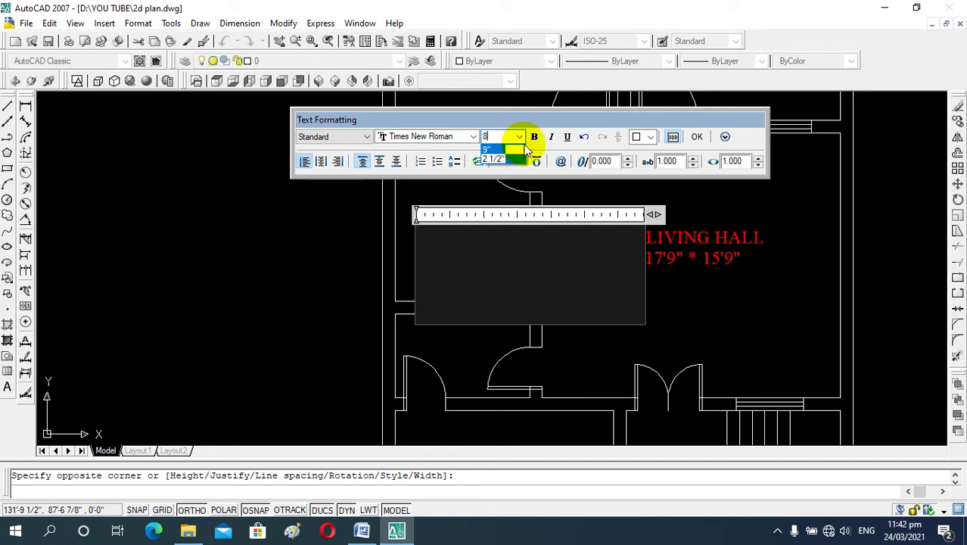
click(534, 136)
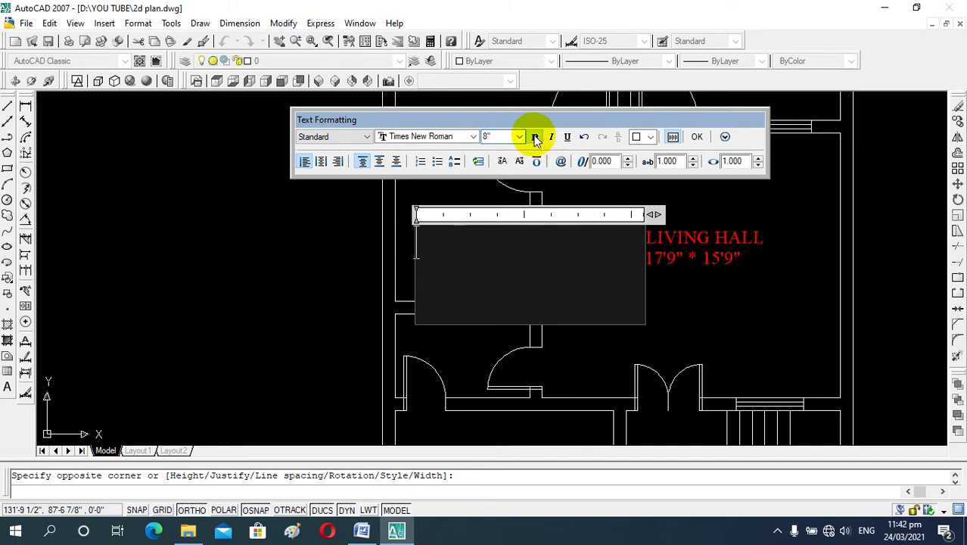
click(649, 137)
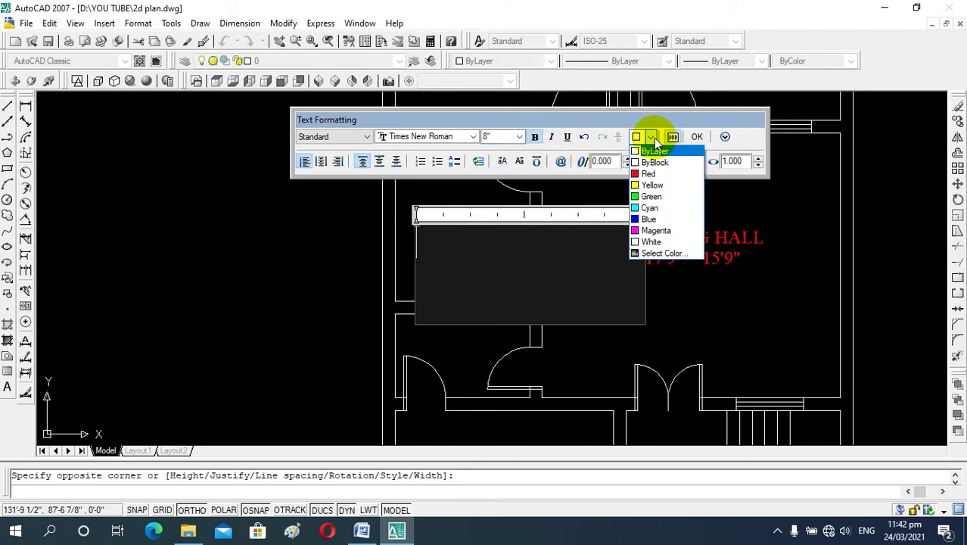
click(656, 208)
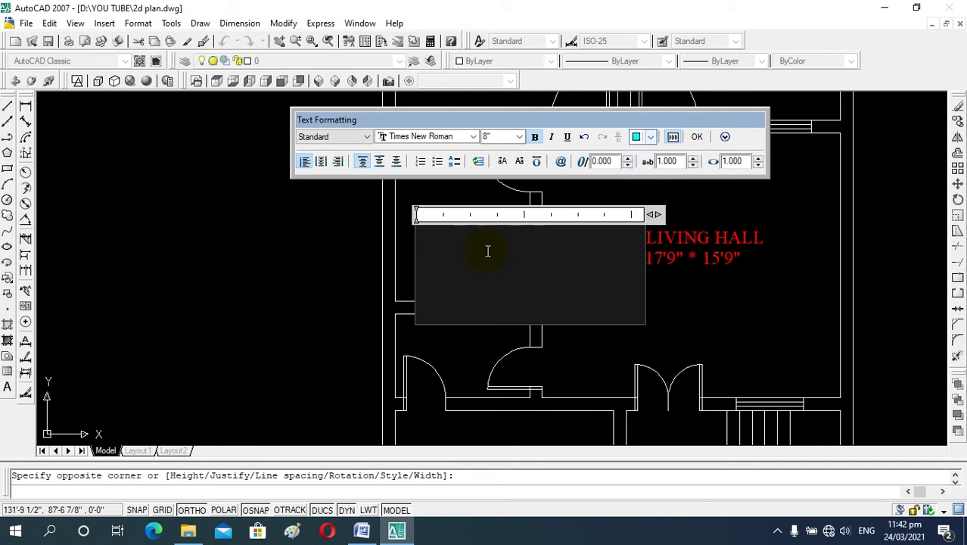
text(KIT)
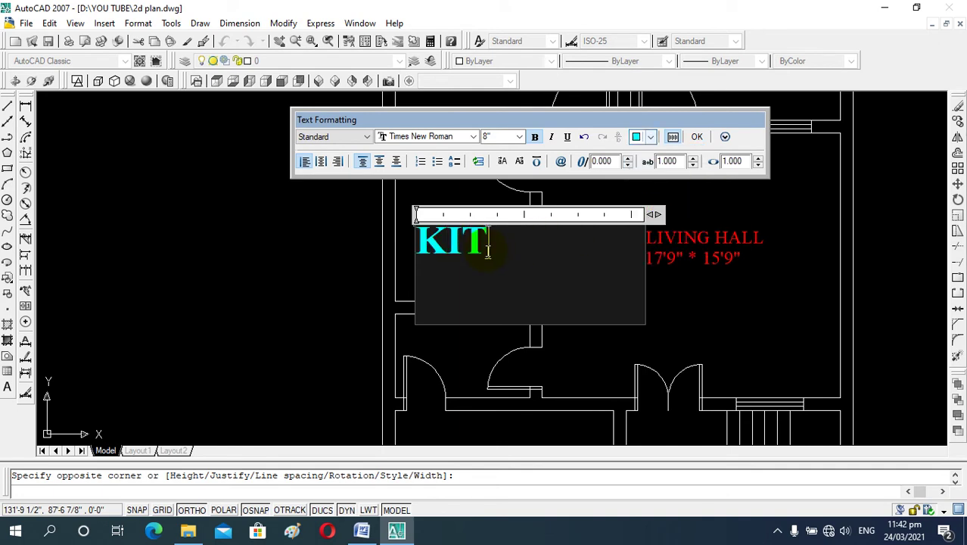
text(CHEN)
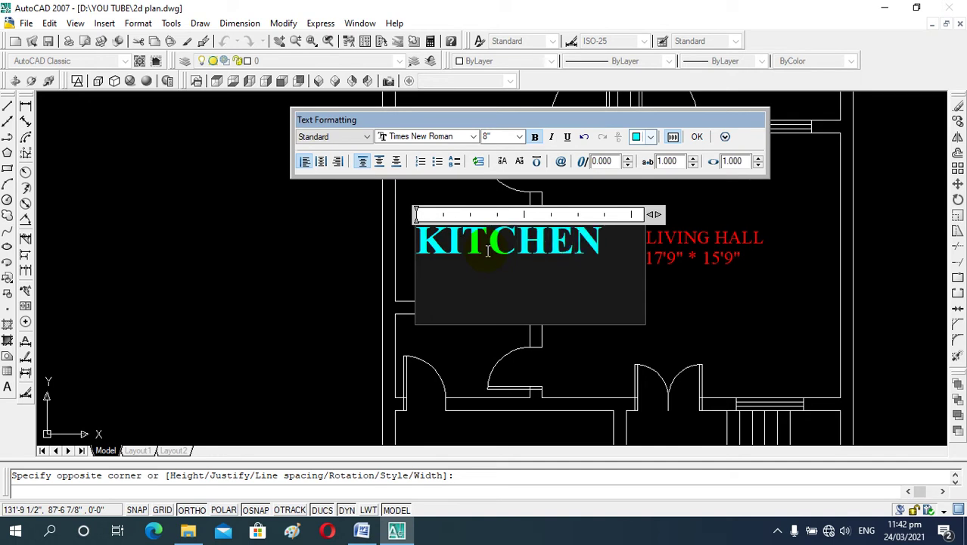
click(324, 228)
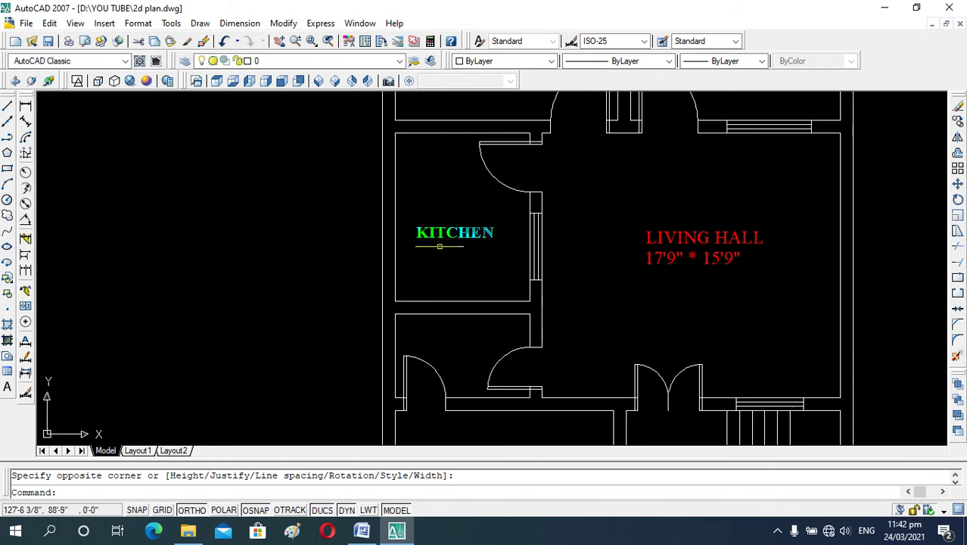
Measure the kitchen with DIST: 8'-0" across the top and its length along the left wall.
text(di)
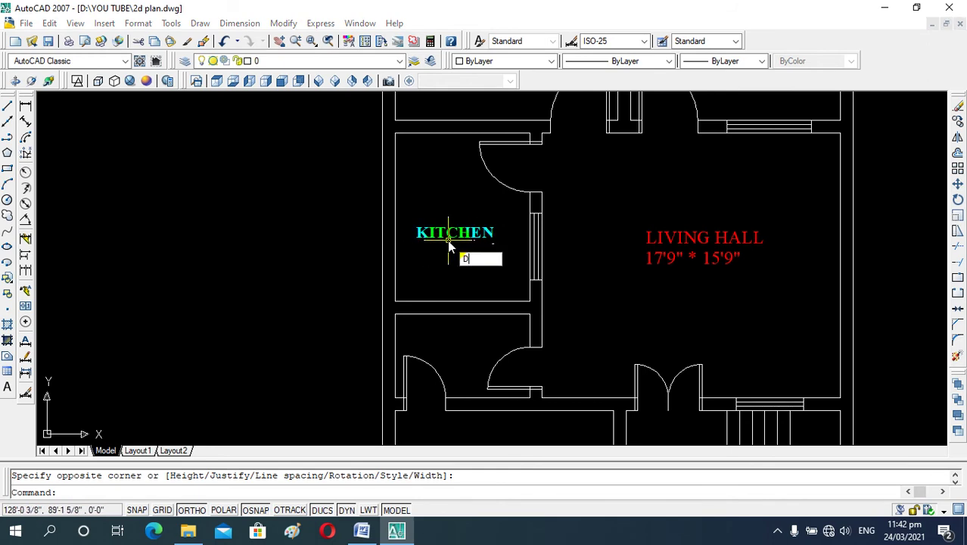
key(Return)
click(394, 132)
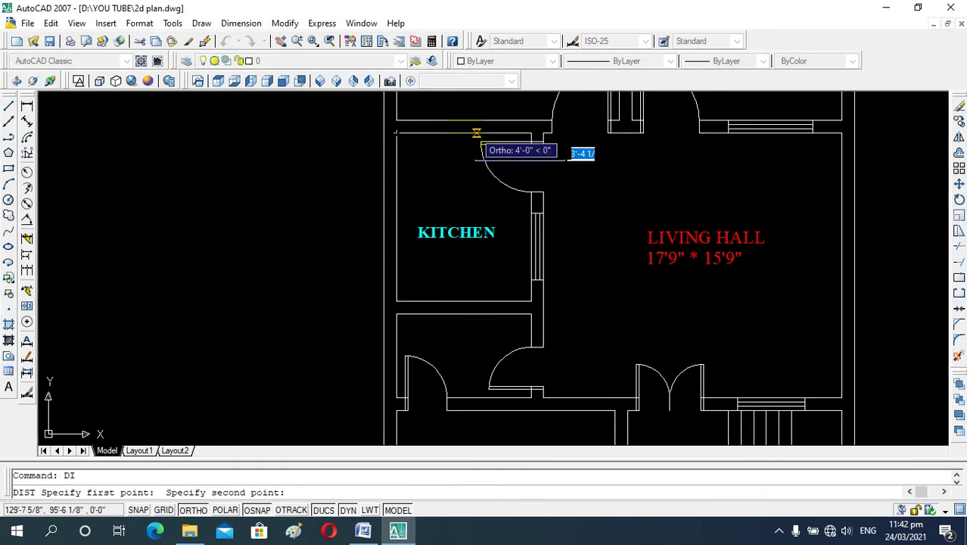
click(530, 134)
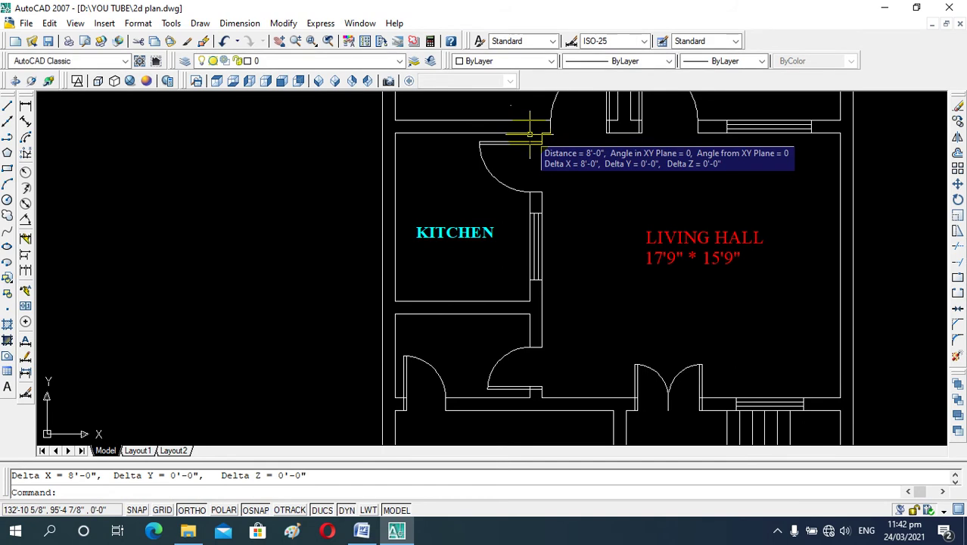
text(di)
key(Return)
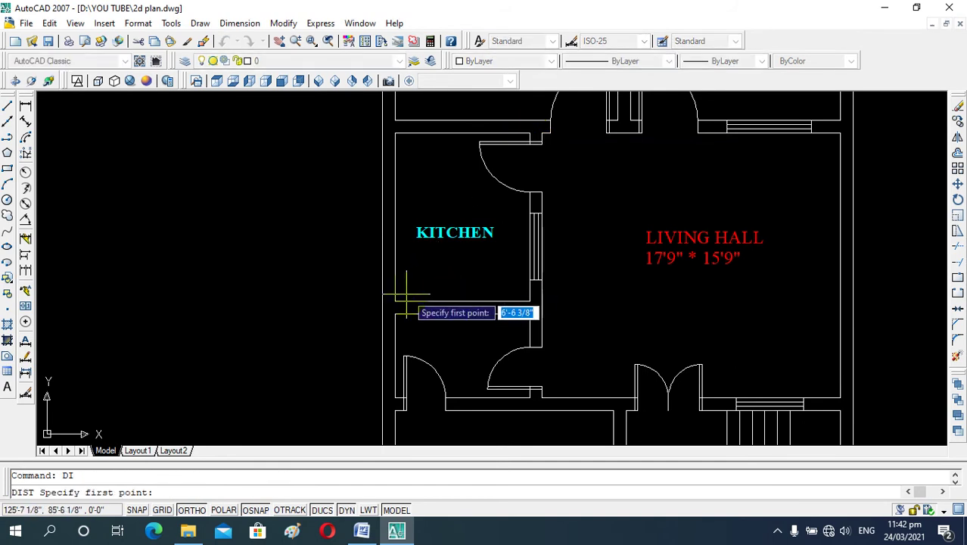
click(393, 300)
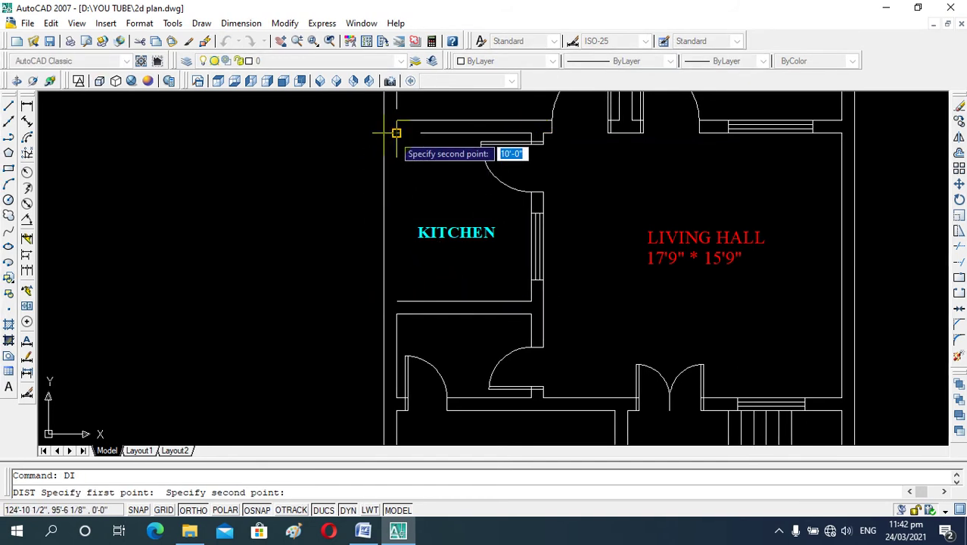
click(394, 134)
key(Escape)
Complete the KITCHEN size line so it reads 8' * 10'.
double_click(428, 232)
text(8' *)
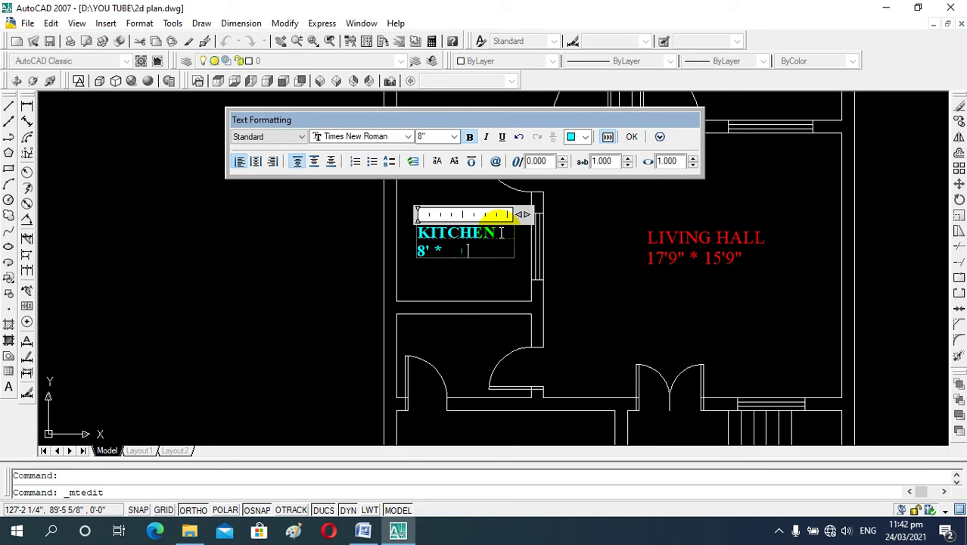
text(10')
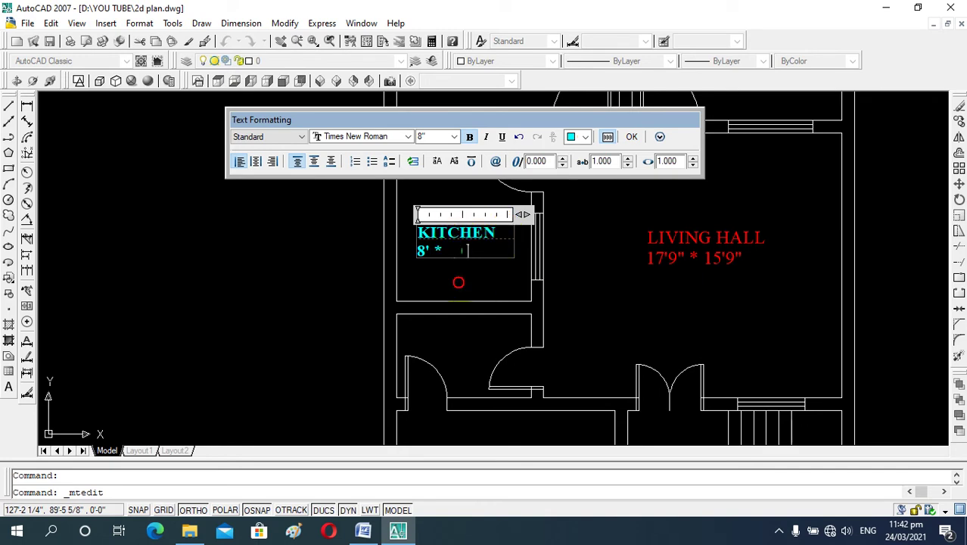
click(456, 282)
scroll(436, 259, up, 3)
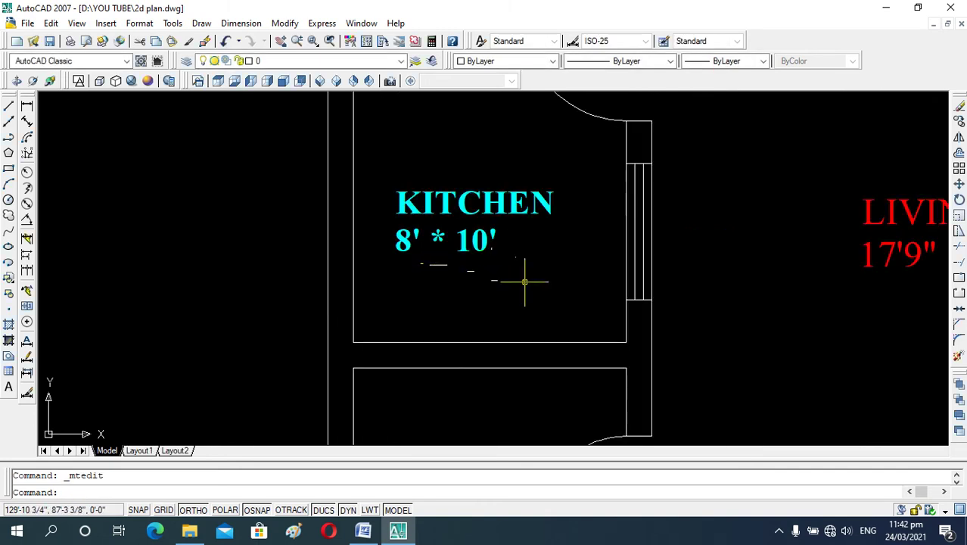
scroll(525, 276, down, 4)
scroll(486, 306, down, 2)
scroll(486, 306, down, 1)
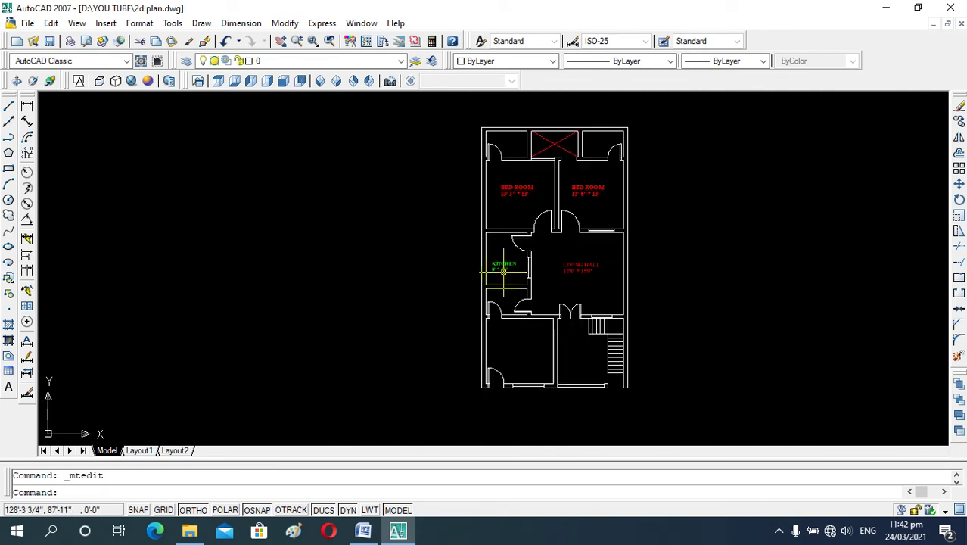
scroll(501, 135, up, 3)
scroll(501, 134, up, 3)
scroll(503, 184, up, 1)
scroll(525, 185, down, 4)
scroll(522, 185, up, 3)
text(DI)
key(Return)
click(586, 142)
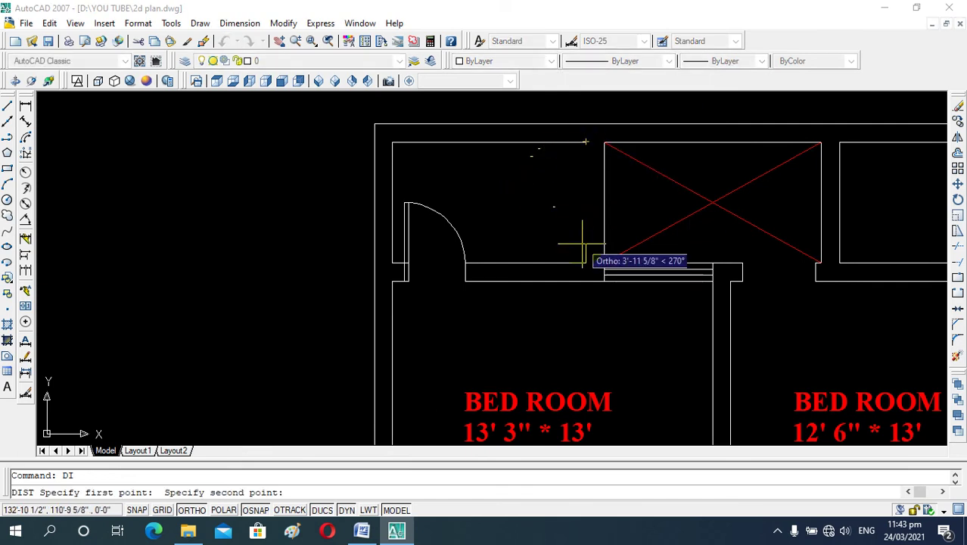
click(585, 262)
key(Escape)
text(DI)
key(Return)
click(586, 141)
click(392, 143)
key(Escape)
scroll(477, 225, down, 2)
scroll(477, 224, up, 1)
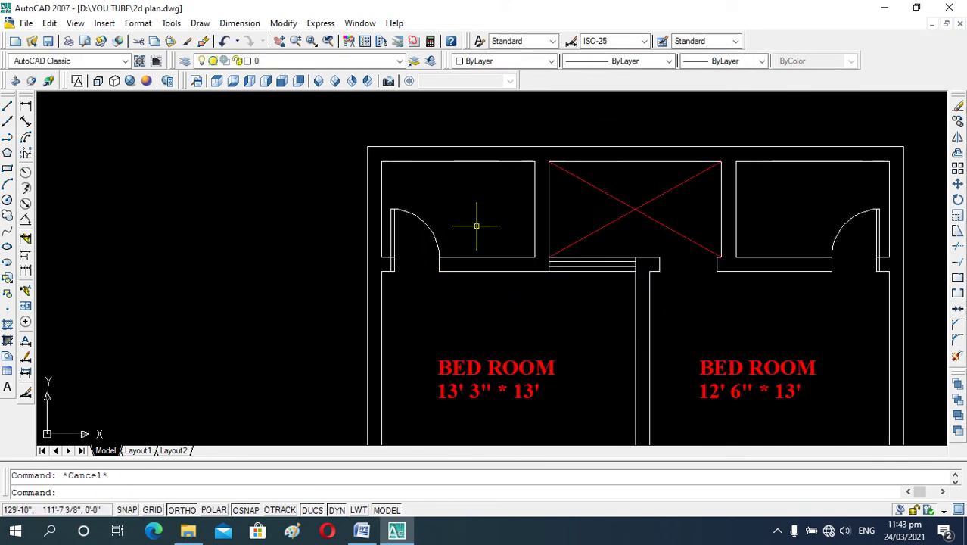
Draw an MTEXT box in the top-left small room with the Times New Roman font.
text(t)
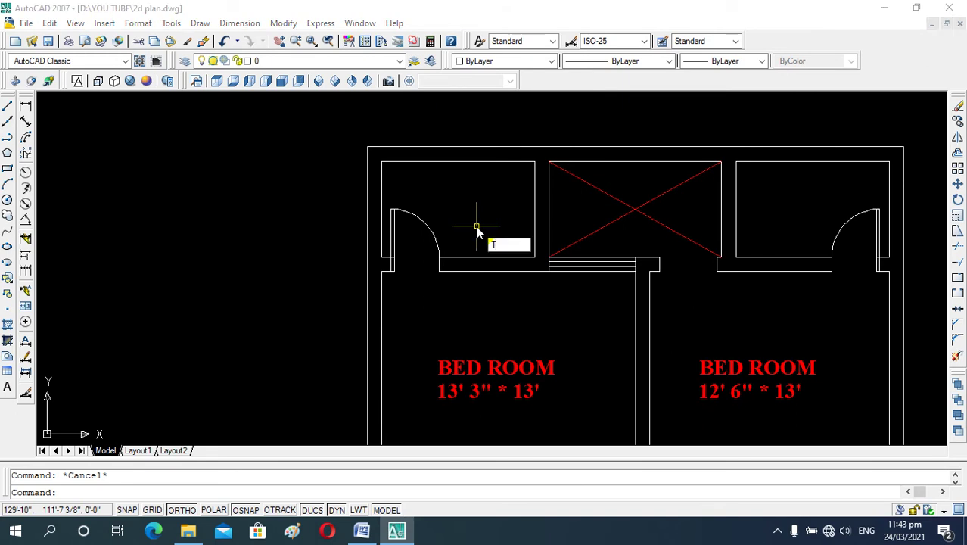
key(Return)
click(443, 180)
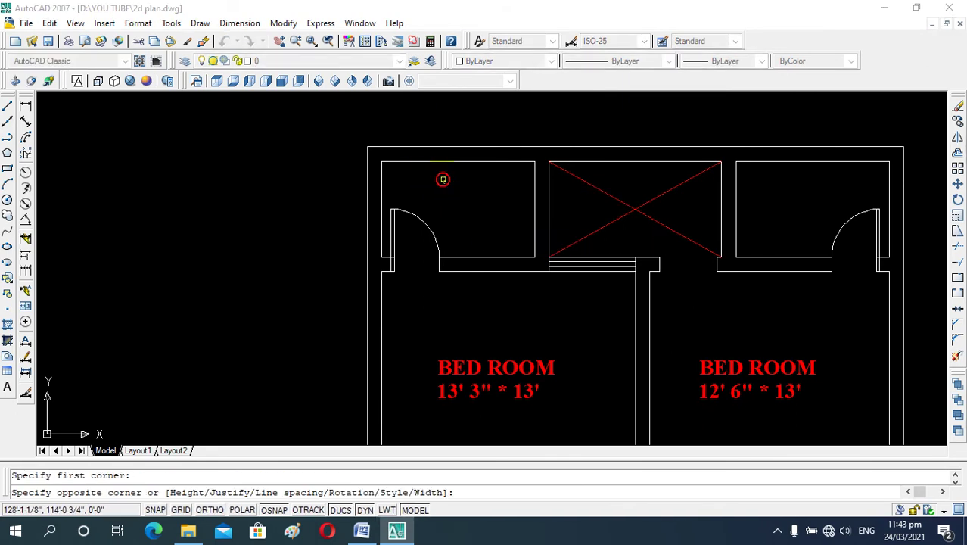
click(525, 219)
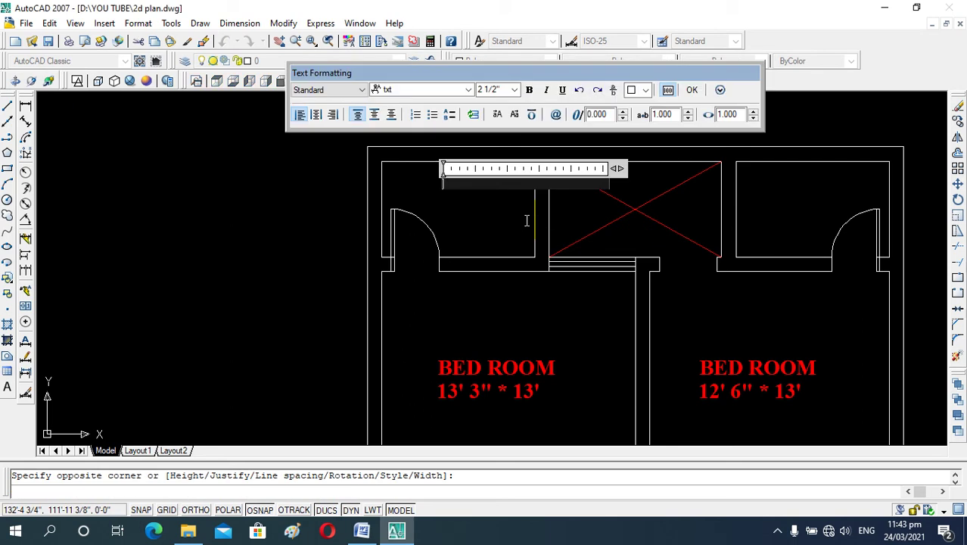
click(469, 89)
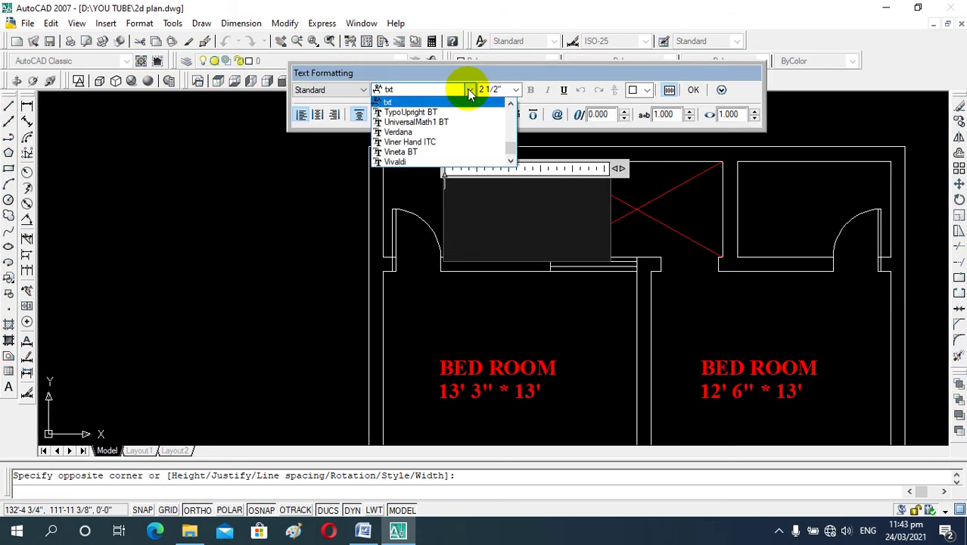
text(ti)
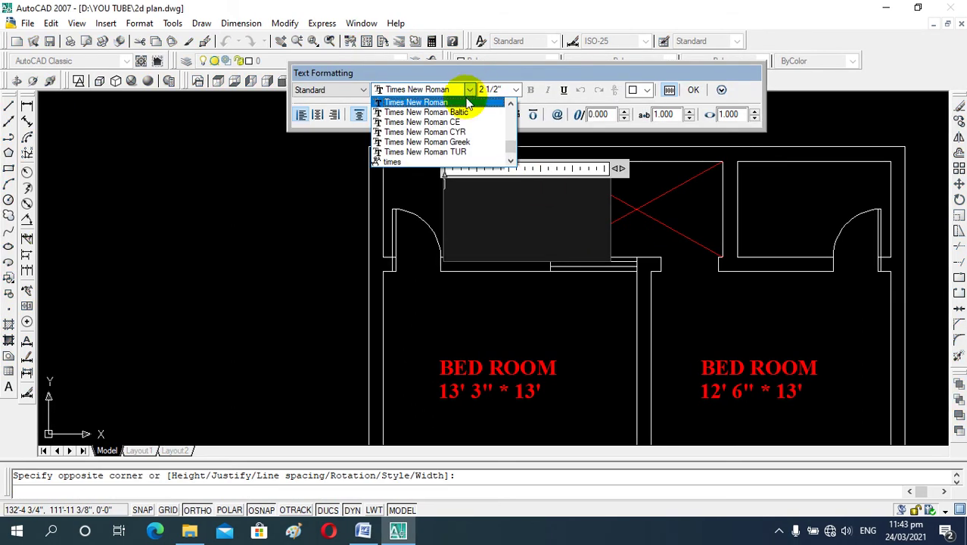
key(Return)
Enter WASH ROOM as 6" cyan text and place it.
click(514, 90)
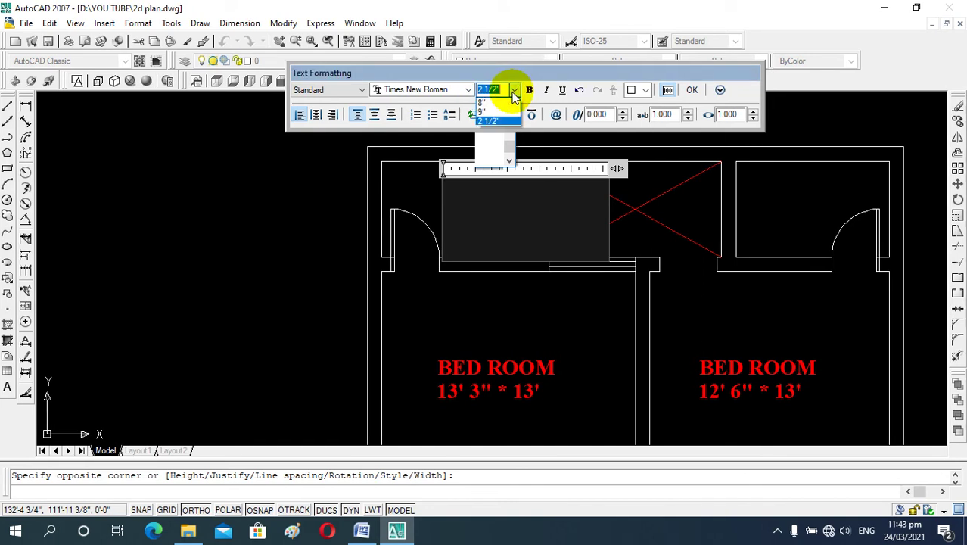
text(6)
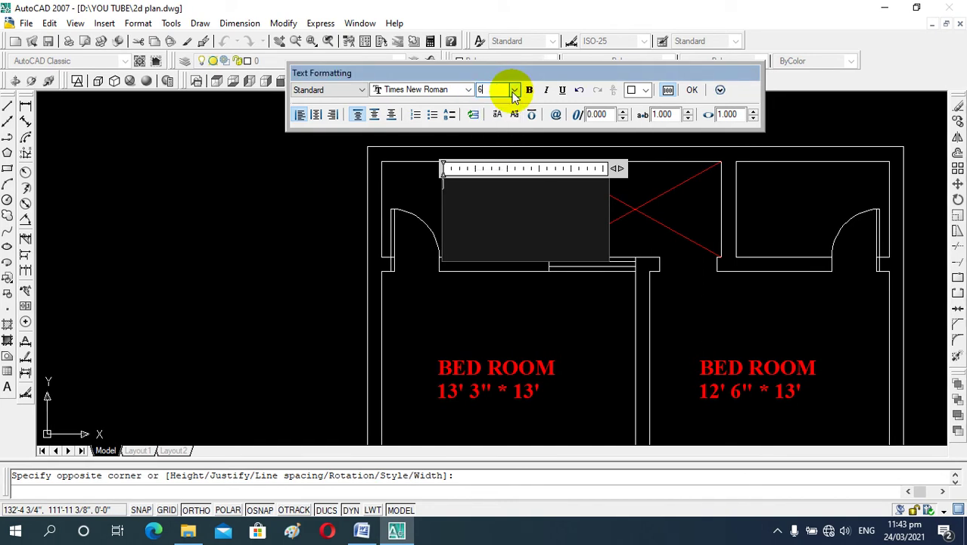
key(Return)
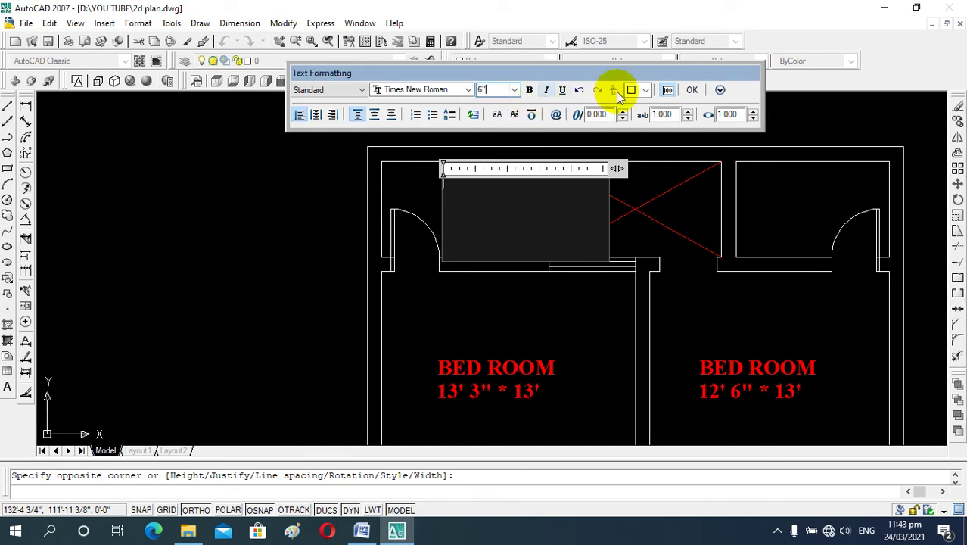
click(645, 90)
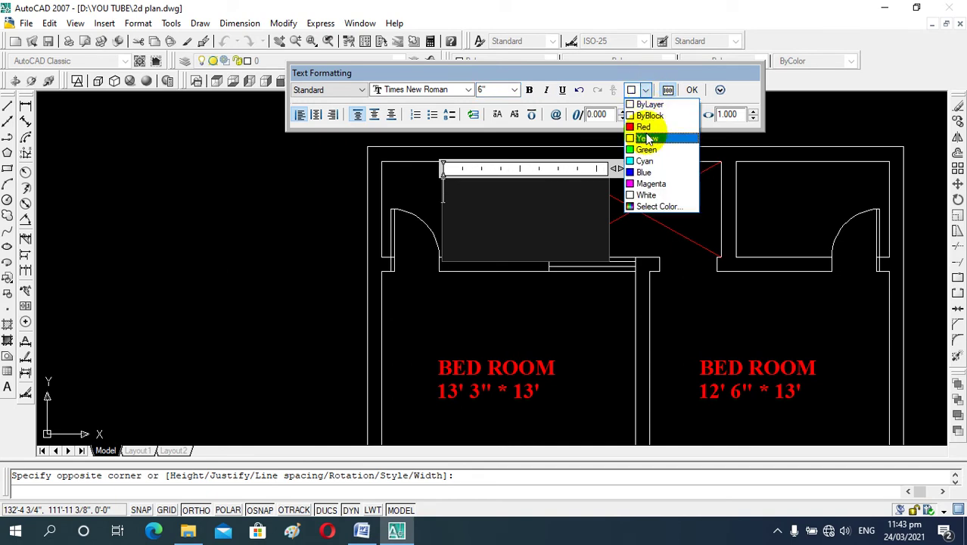
click(643, 161)
text(WASH R)
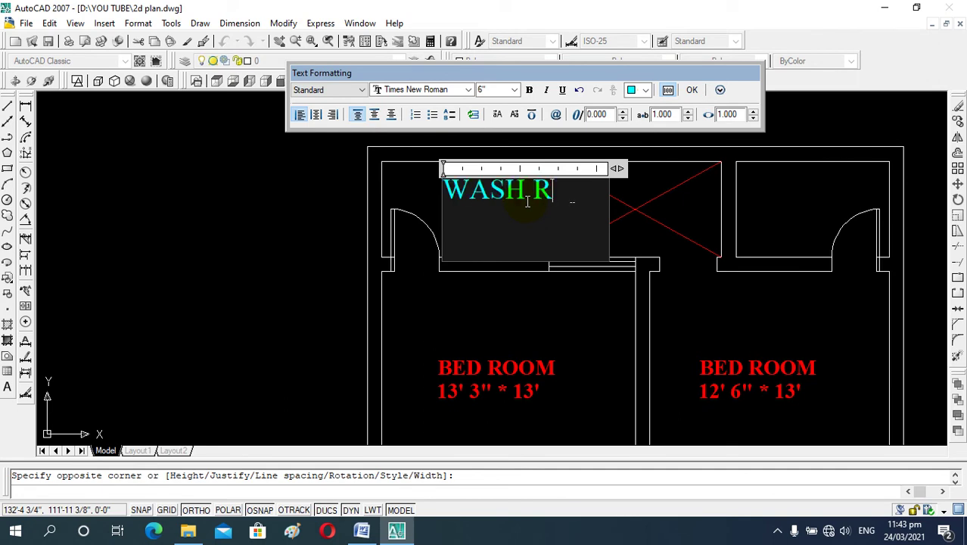
text(OO)
text(M)
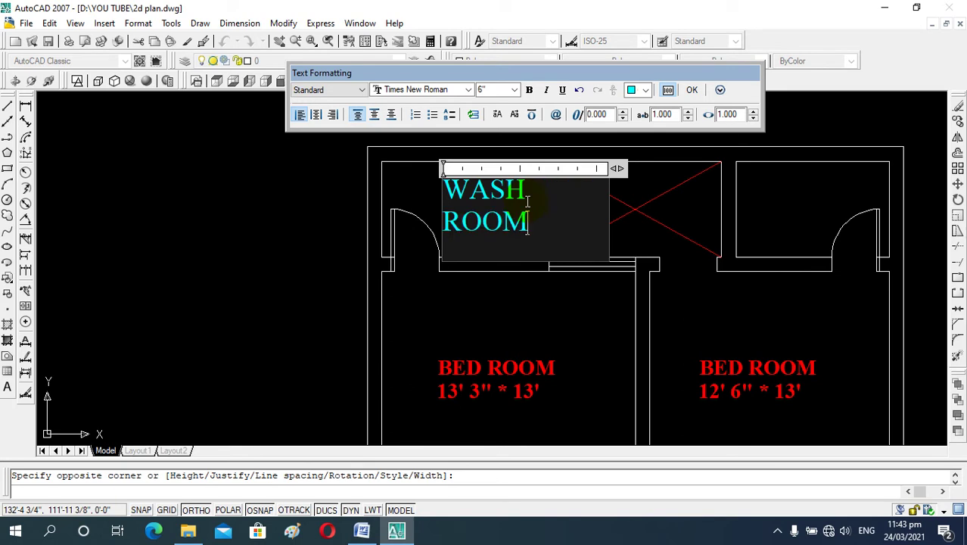
click(299, 195)
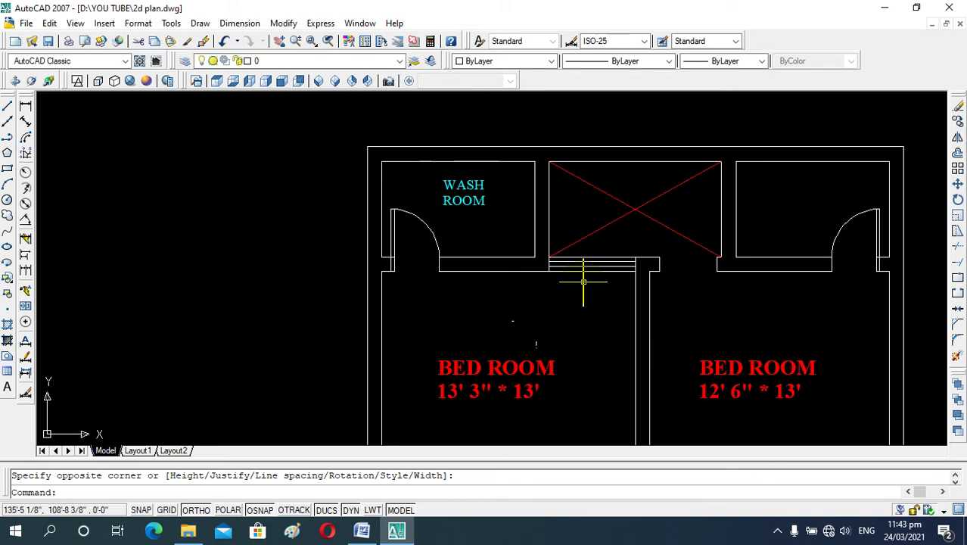
Copy the WASH ROOM label into the top-right small room.
click(494, 197)
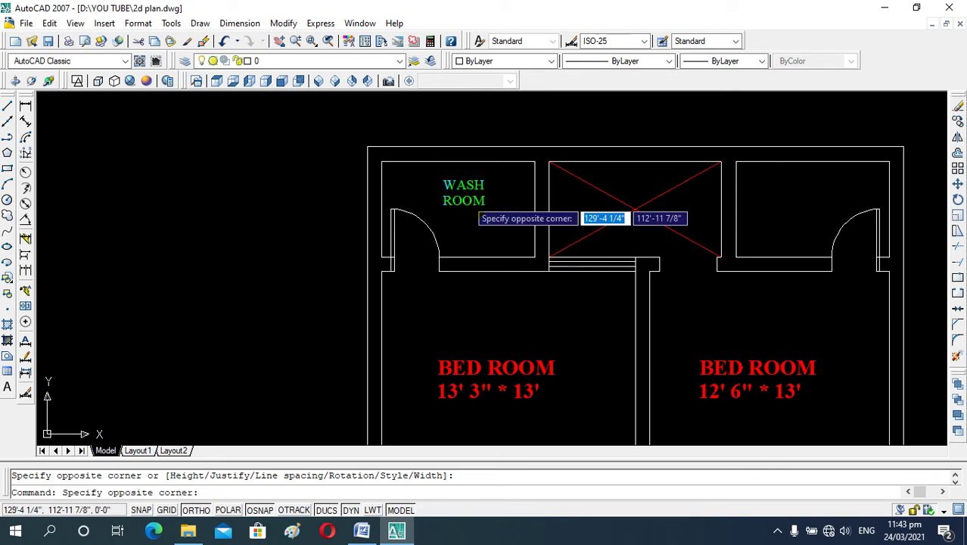
click(456, 194)
text(c)
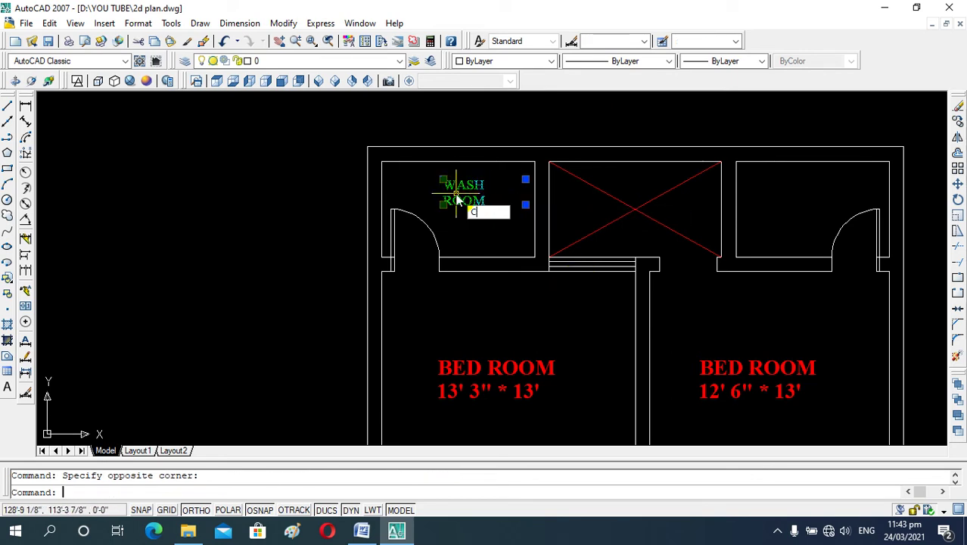
key(Return)
click(455, 198)
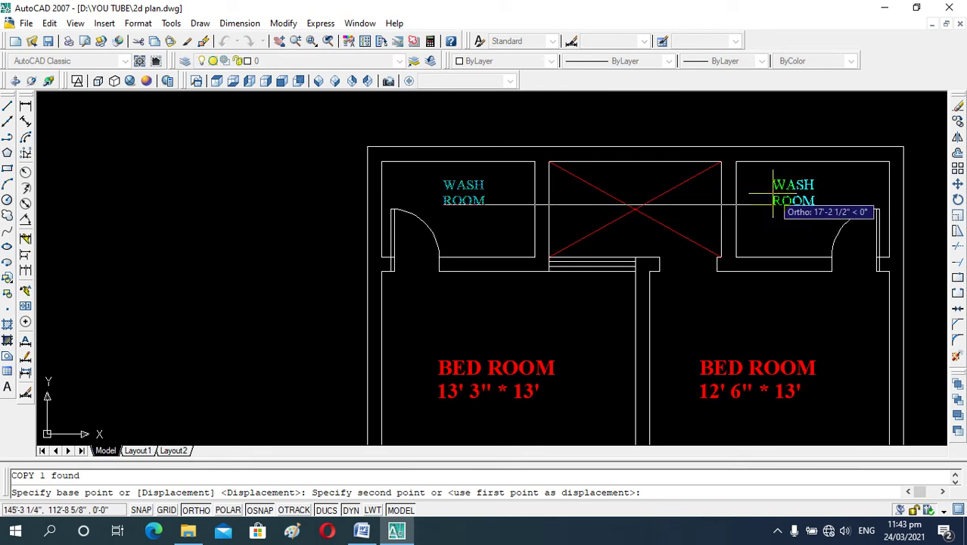
click(784, 202)
key(Escape)
Copy the left WASH ROOM label into the room below the kitchen.
scroll(579, 126, down, 4)
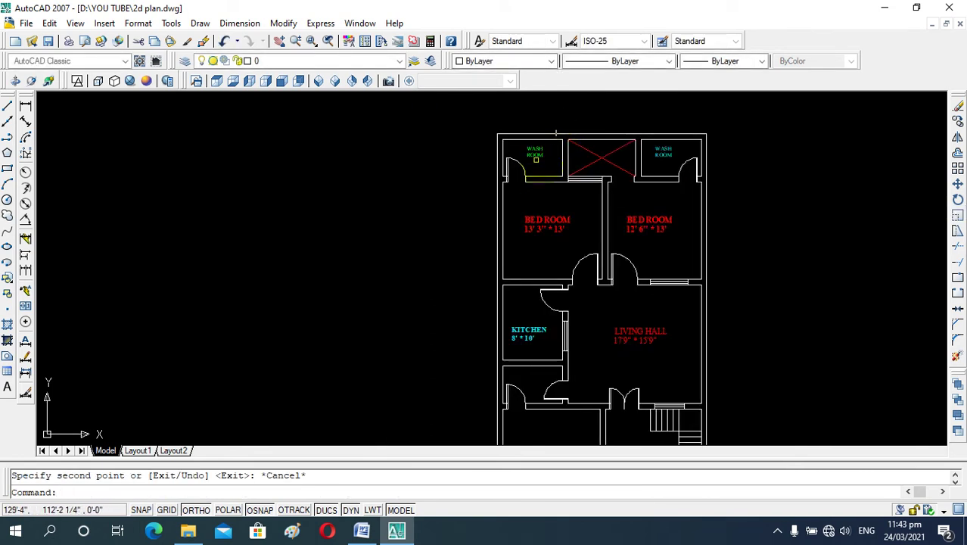
click(533, 155)
text(c)
key(Return)
click(531, 158)
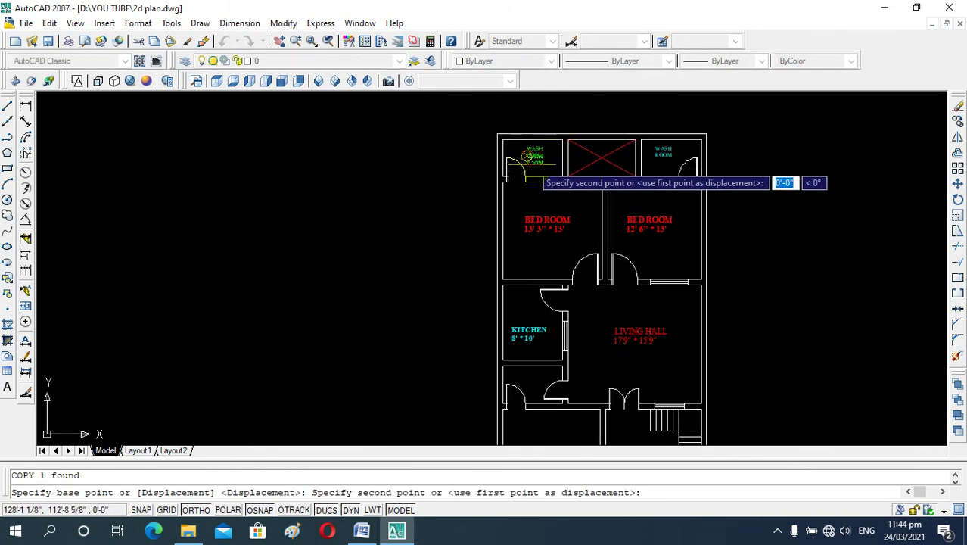
scroll(529, 156, down, 3)
scroll(554, 291, up, 3)
scroll(545, 280, up, 2)
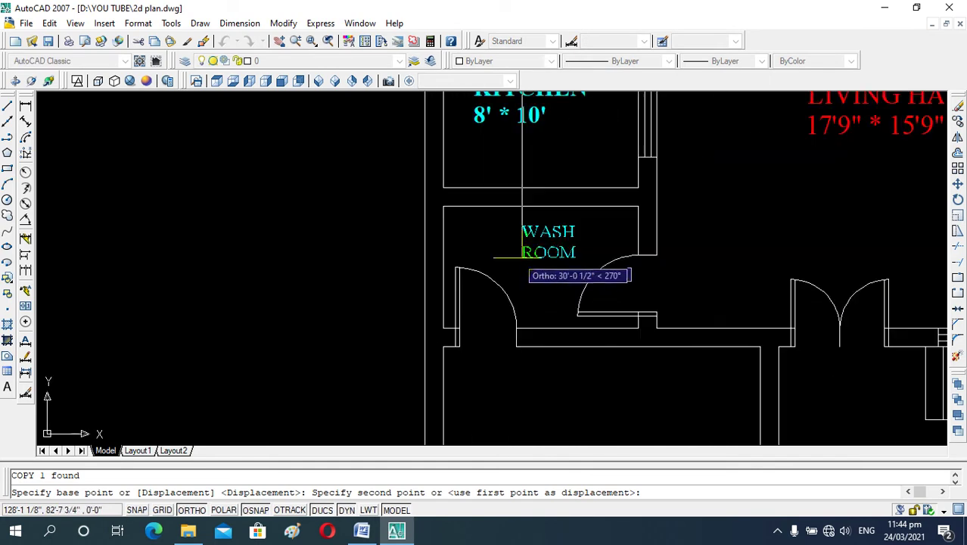
click(522, 263)
key(Escape)
Copy the red BED ROOM 13' 3" * 13' label into the unlabelled room below.
scroll(530, 272, down, 4)
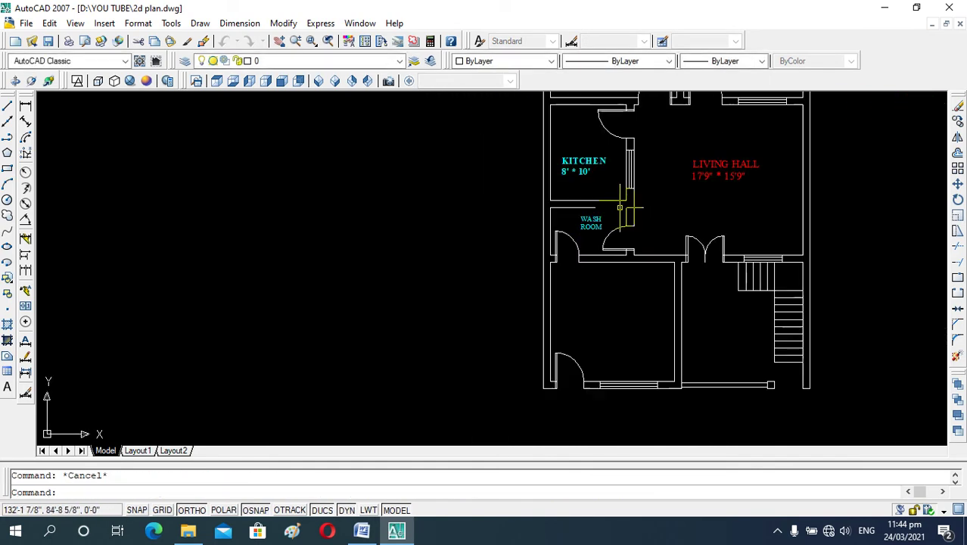
scroll(620, 256, down, 4)
scroll(613, 242, up, 3)
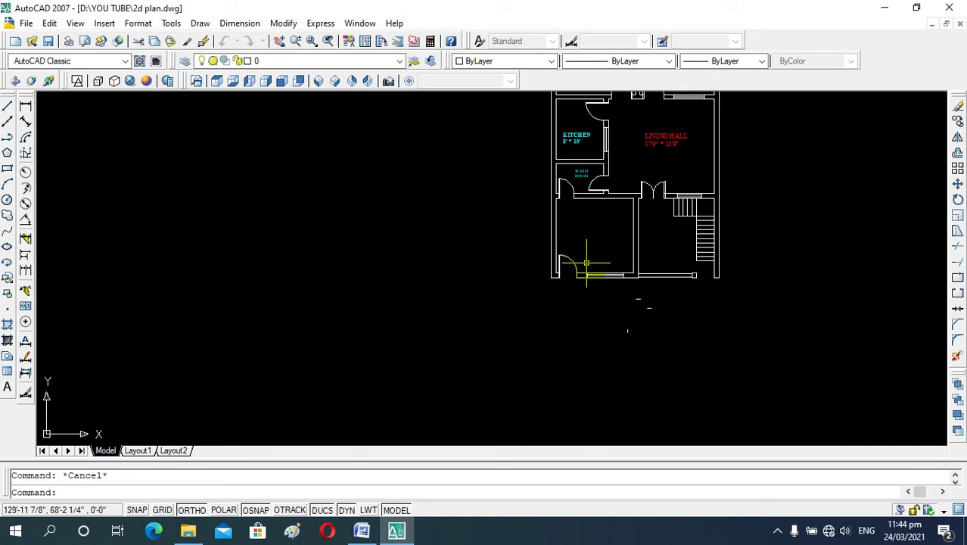
scroll(608, 231, up, 2)
scroll(606, 249, down, 3)
scroll(606, 249, up, 3)
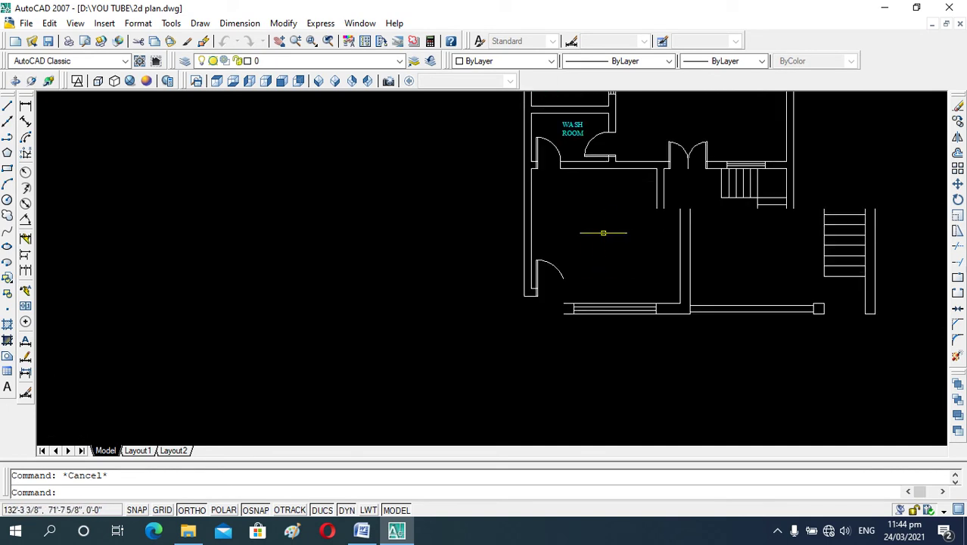
scroll(596, 231, down, 3)
scroll(605, 220, down, 3)
scroll(617, 178, up, 4)
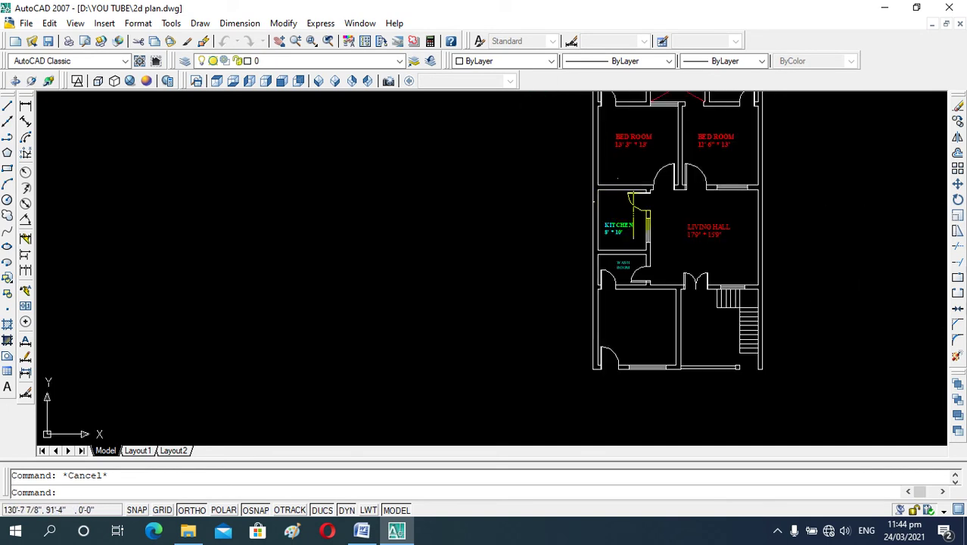
click(639, 147)
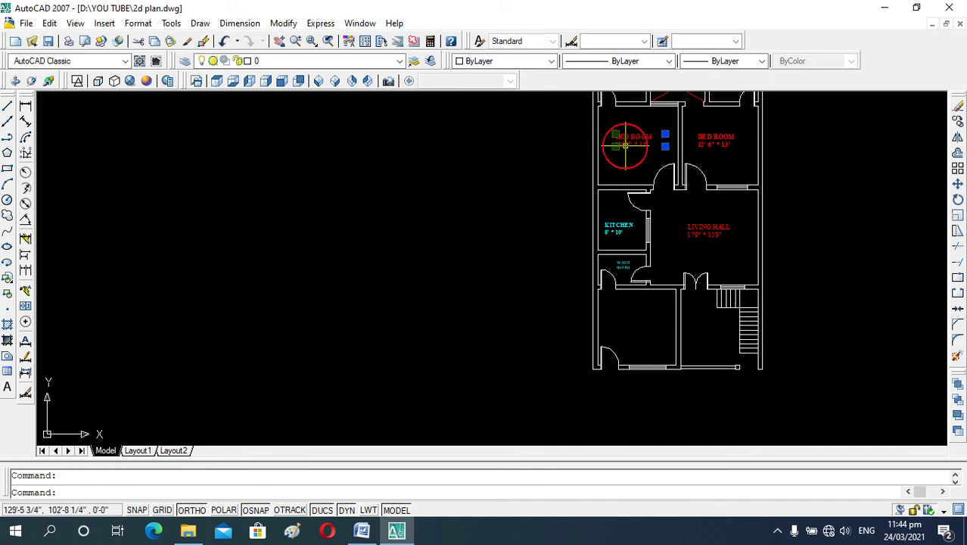
text(Co)
key(Return)
click(626, 143)
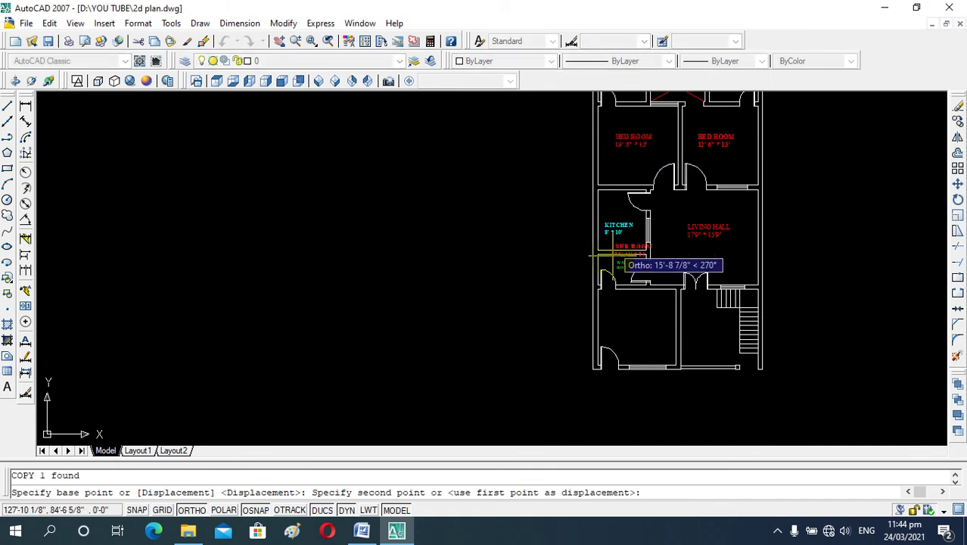
scroll(621, 333, up, 2)
scroll(642, 303, up, 2)
click(641, 304)
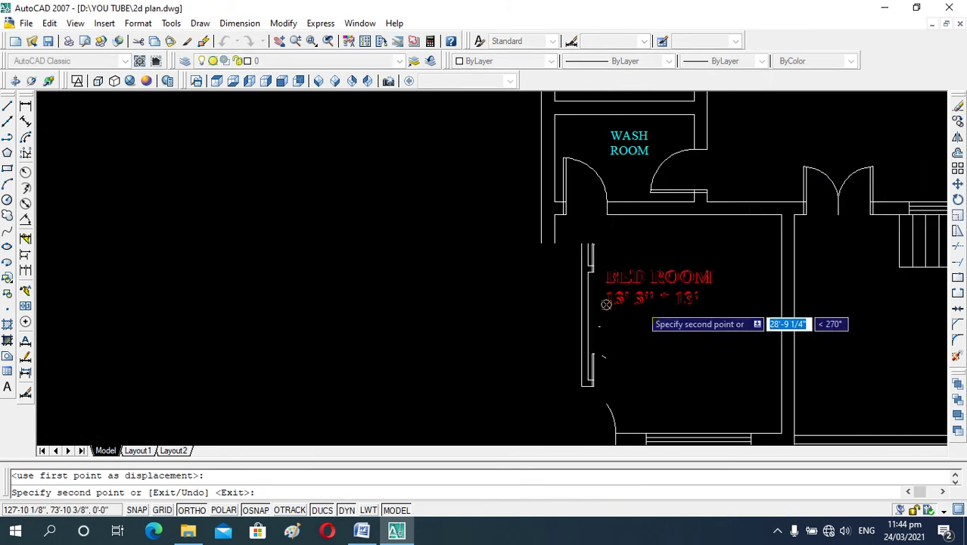
key(Escape)
scroll(623, 324, up, 3)
scroll(628, 314, down, 2)
click(625, 261)
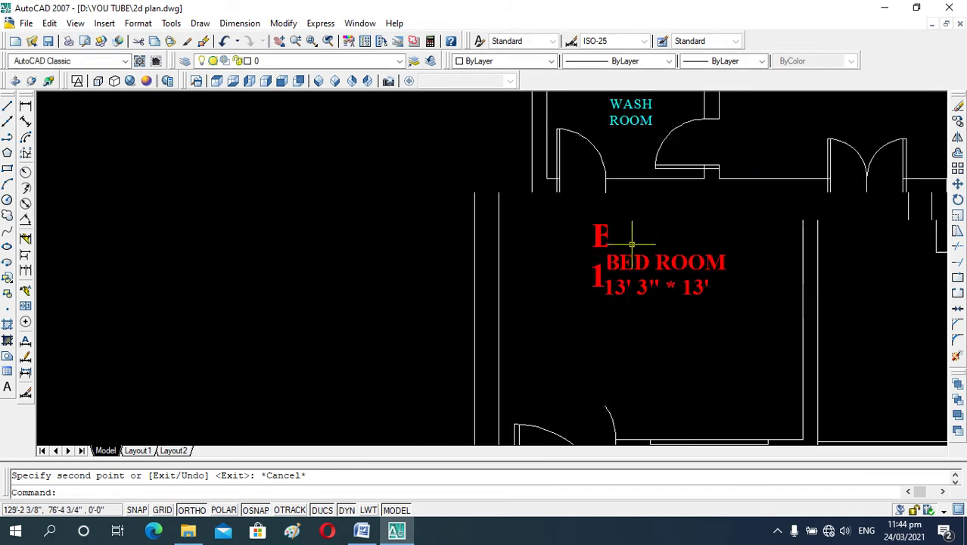
key(Escape)
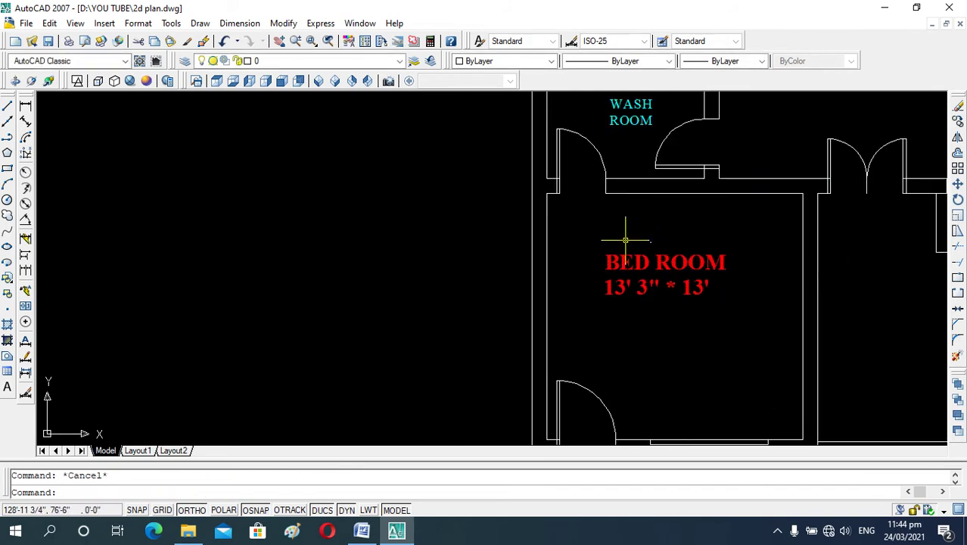
scroll(625, 238, down, 2)
text(D)
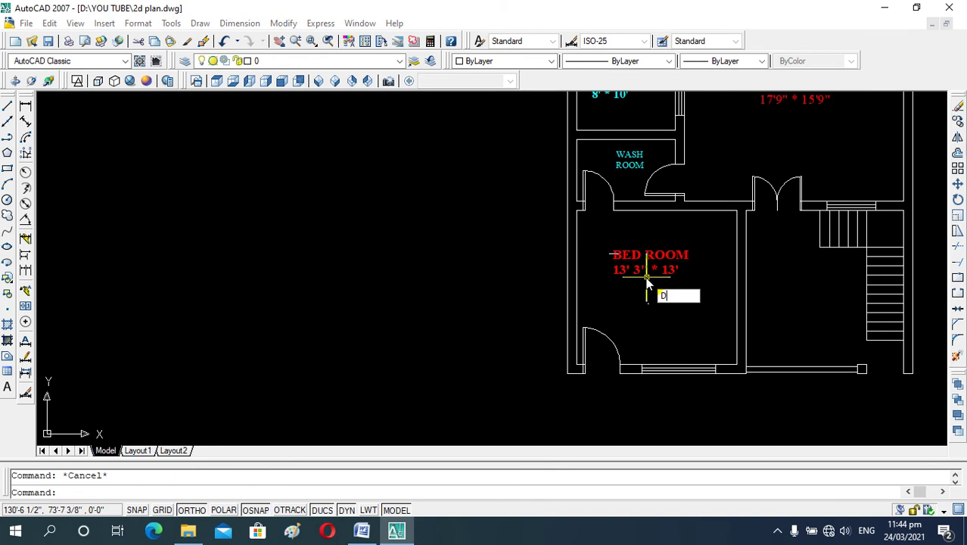
text(I)
key(Return)
click(577, 211)
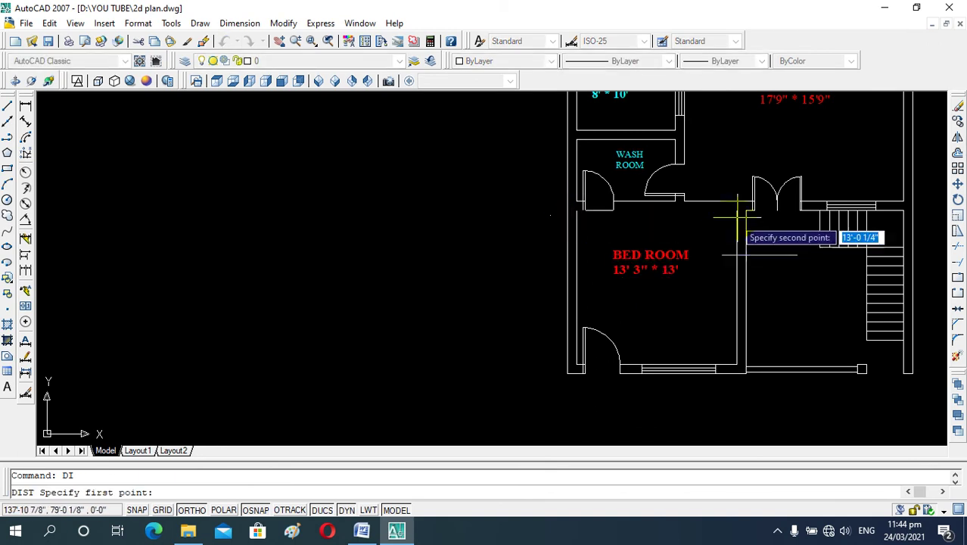
click(734, 211)
key(Escape)
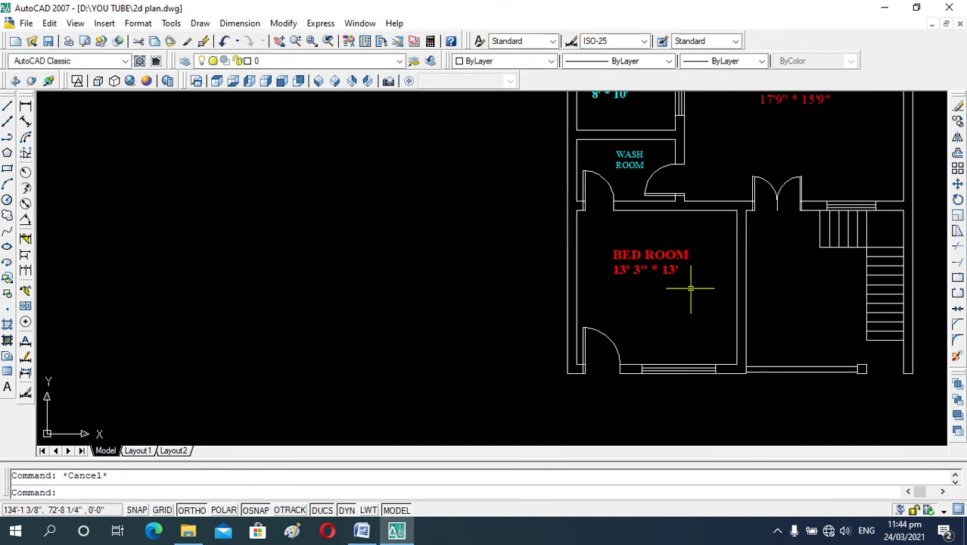
text(DI)
key(Return)
click(738, 368)
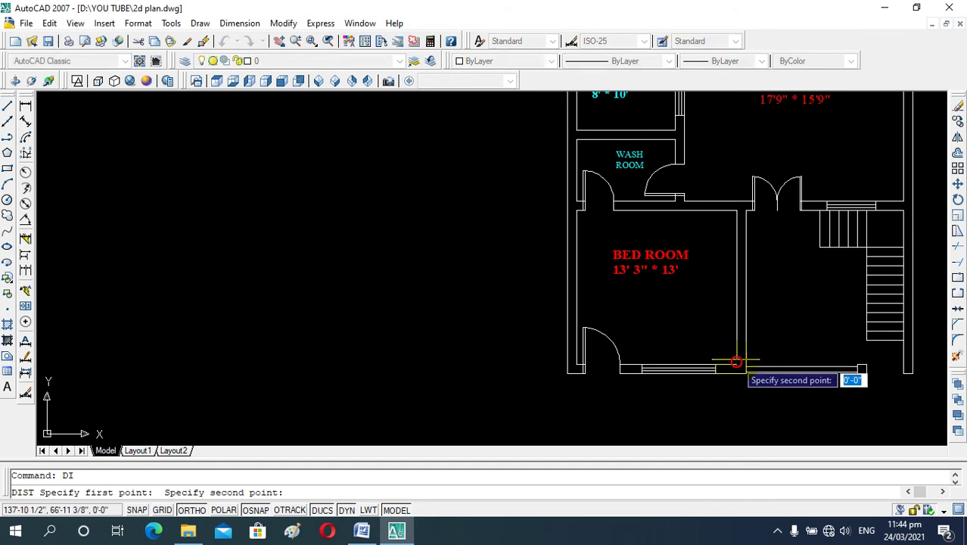
click(737, 212)
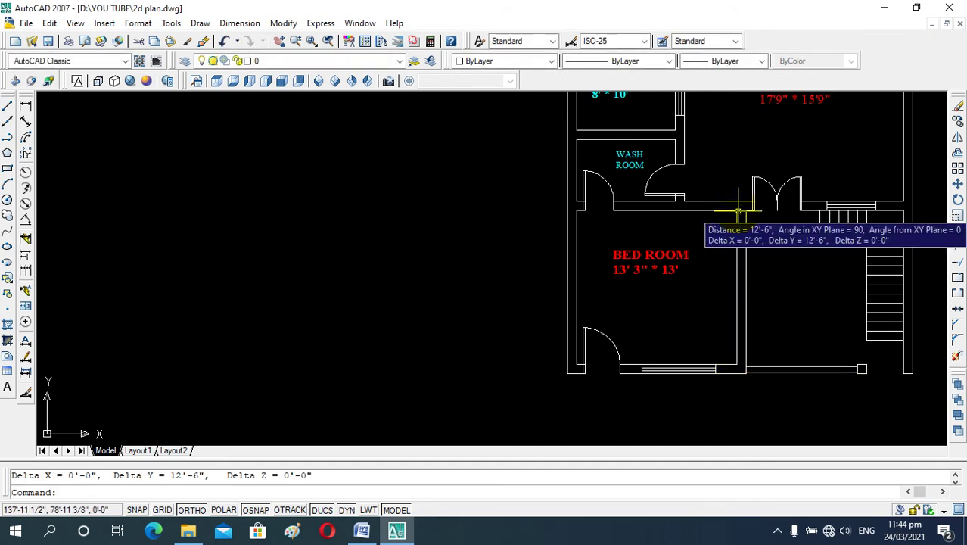
key(Escape)
click(743, 286)
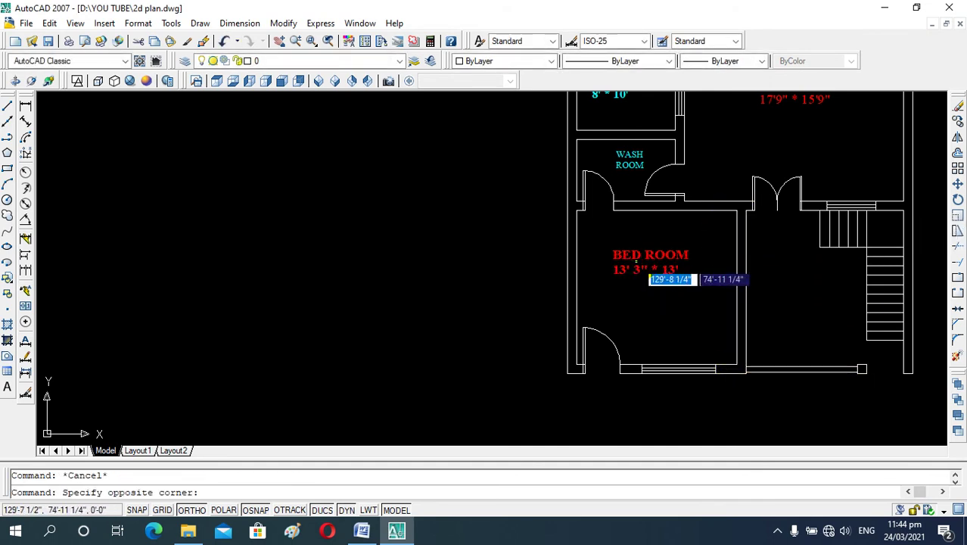
click(624, 257)
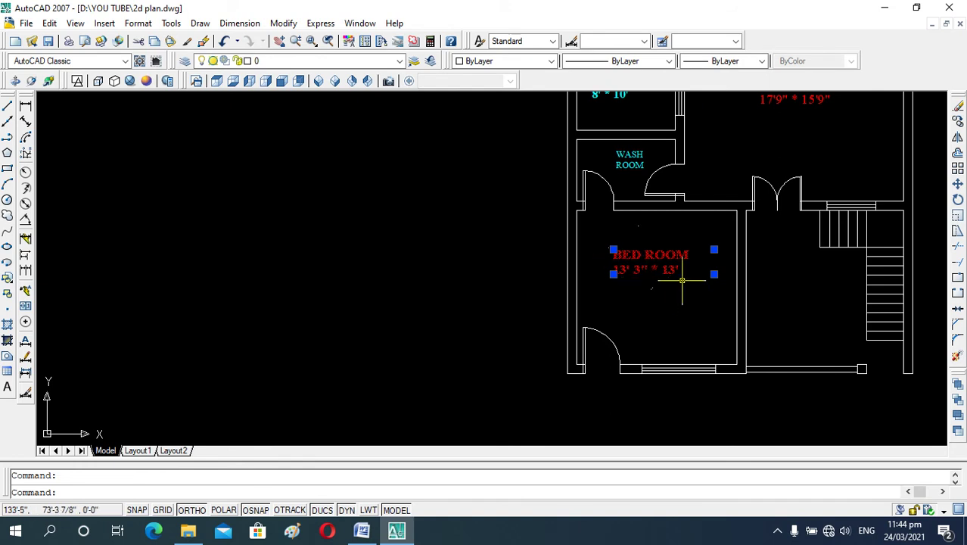
Change the copied BED ROOM label so it reads GUEST ROOM.
key(Escape)
double_click(645, 254)
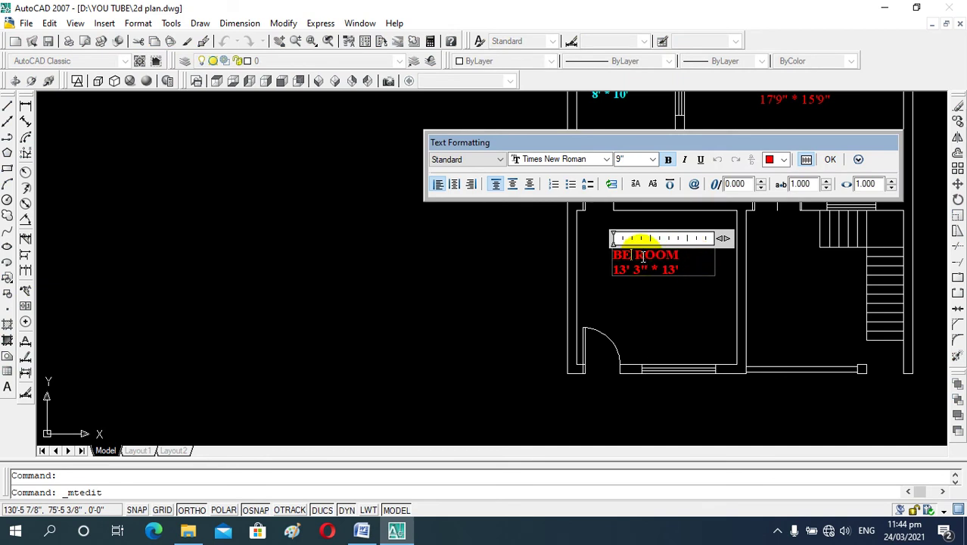
key(BackSpace)
text(GUEST)
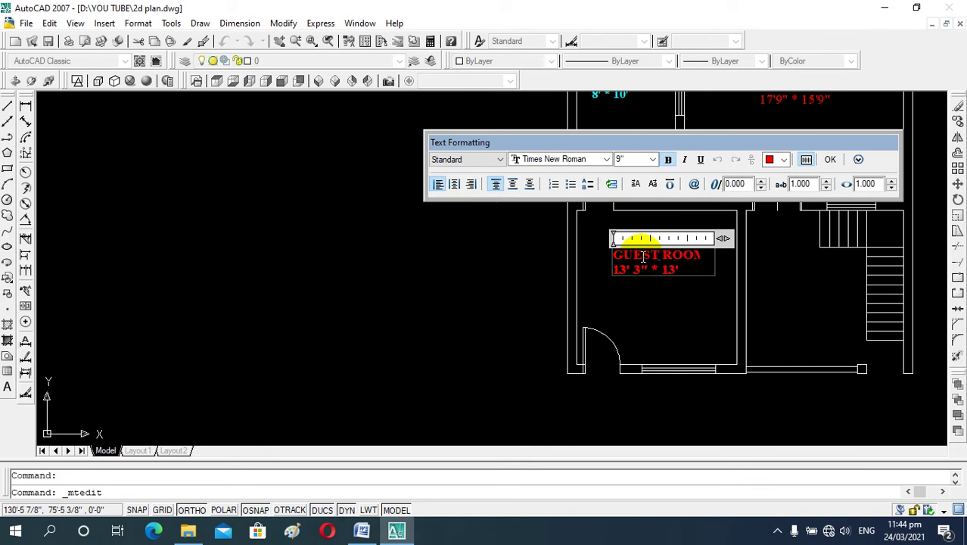
click(652, 290)
Measure the room's wall with DIST and correct the size line to 13' * 12' 6".
click(627, 259)
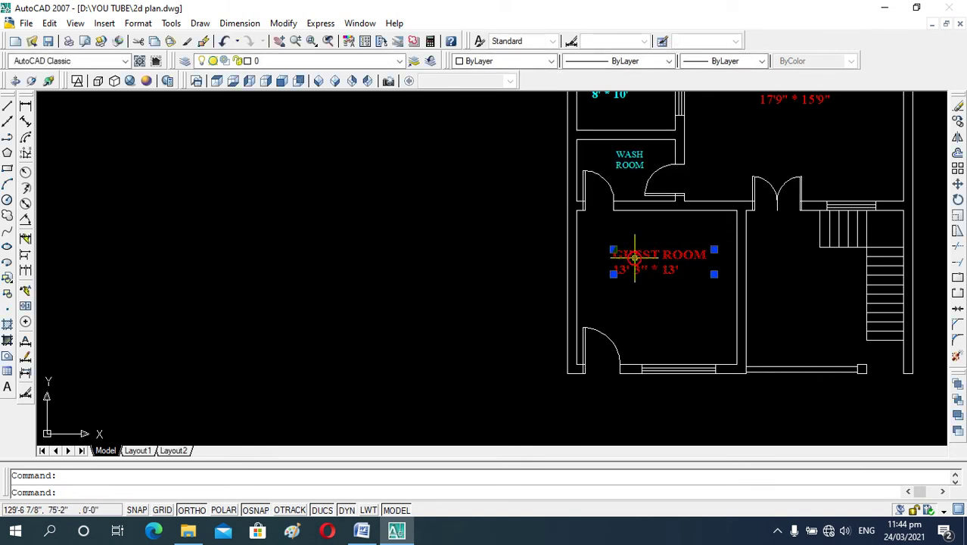
double_click(637, 271)
key(BackSpace)
key(BackSpace)
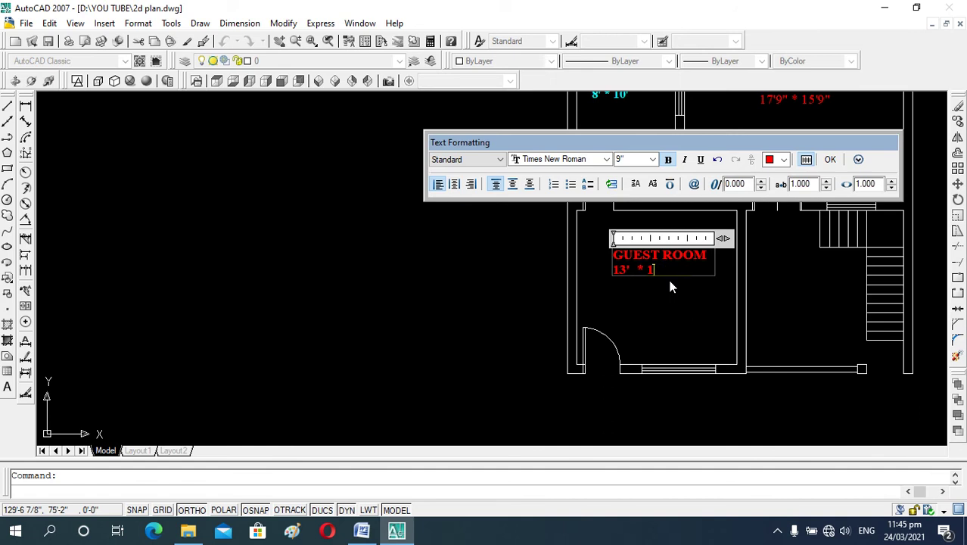
click(669, 286)
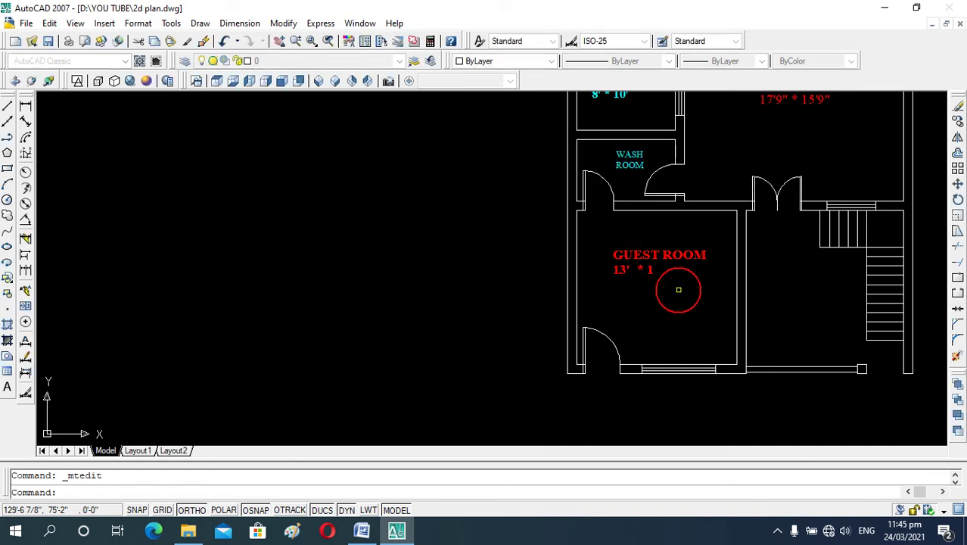
text(DI)
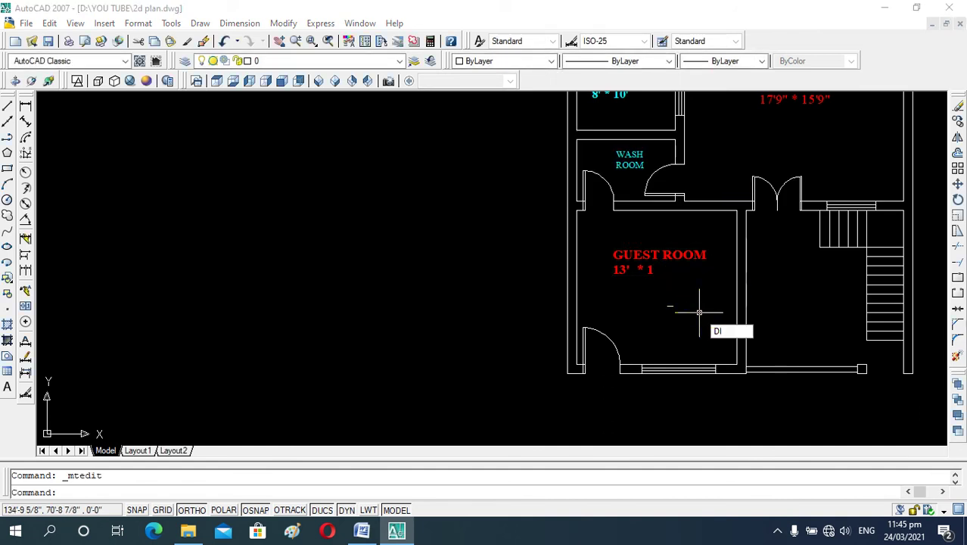
key(Return)
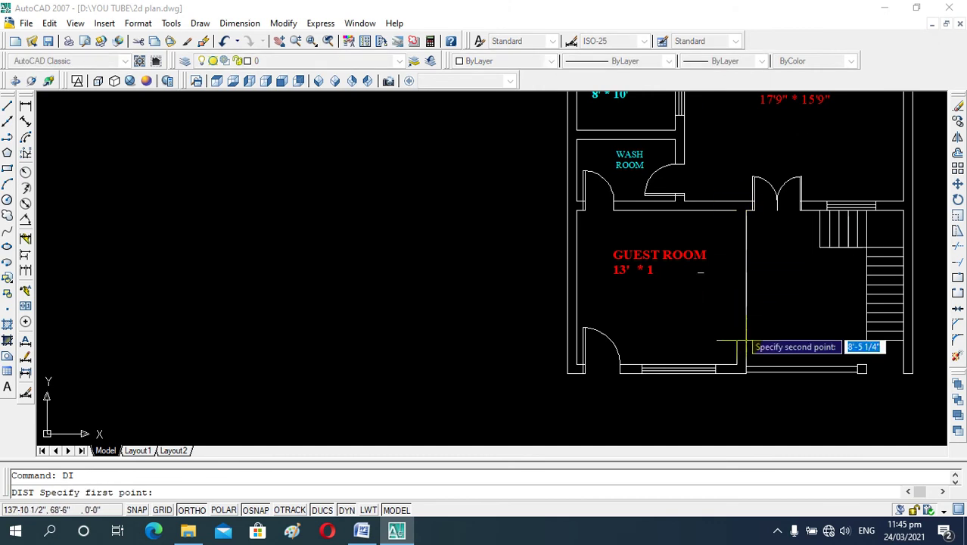
click(744, 211)
click(744, 369)
key(Escape)
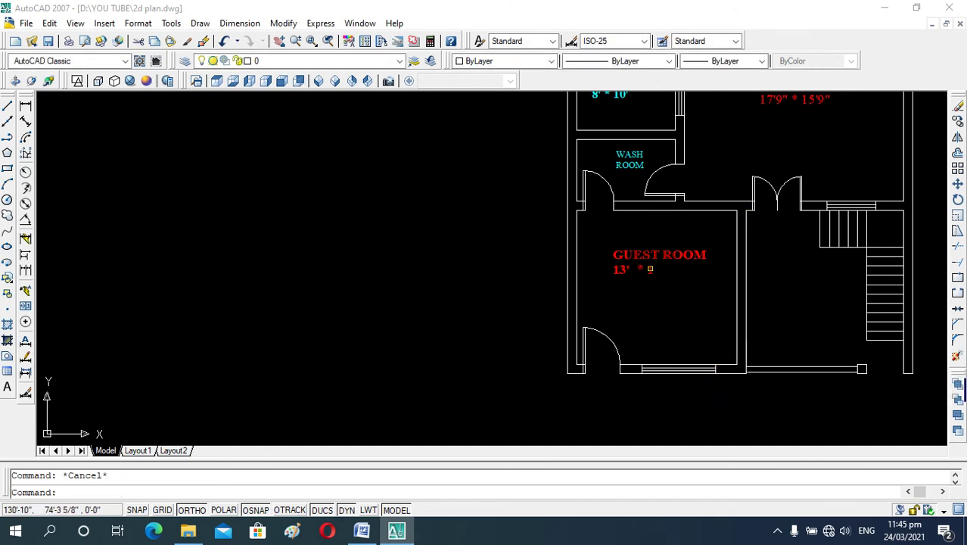
double_click(655, 271)
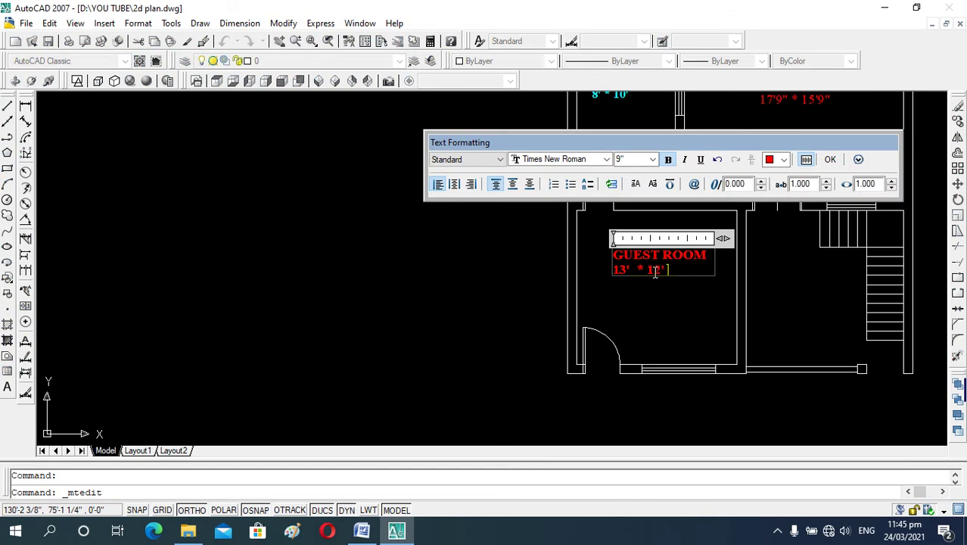
click(679, 305)
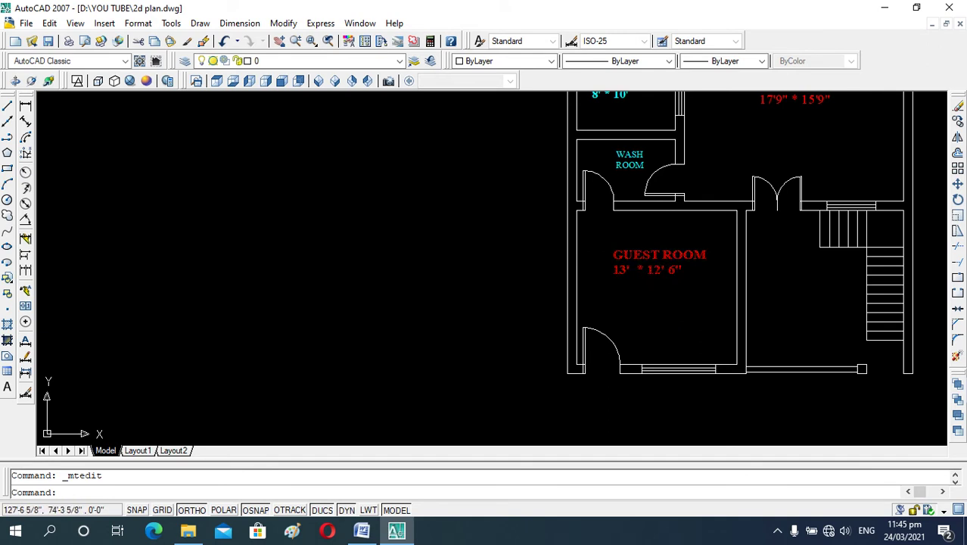
Draw a text box beside the guest room using Times New Roman at 8" height.
scroll(609, 265, down, 3)
scroll(682, 288, up, 2)
scroll(709, 270, up, 2)
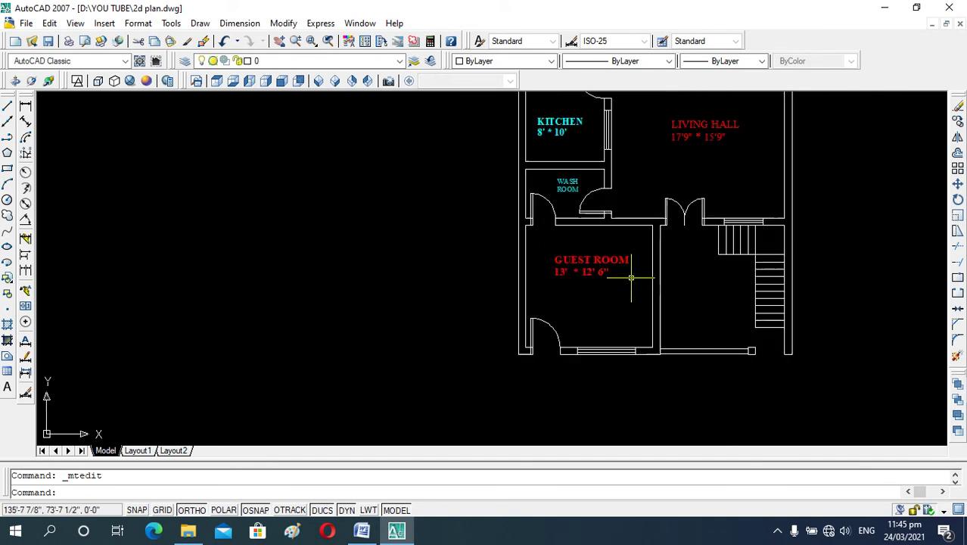
scroll(711, 324, up, 2)
scroll(553, 276, down, 2)
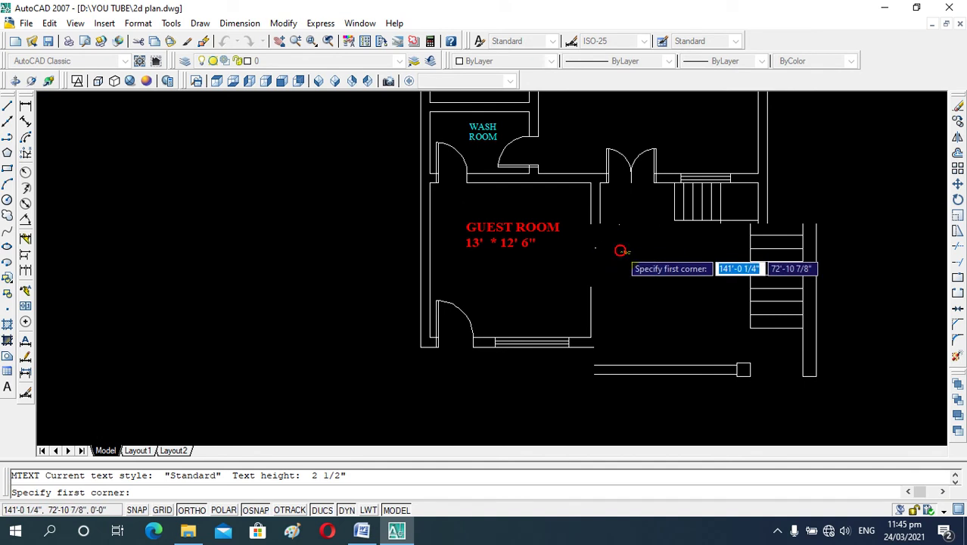
click(622, 250)
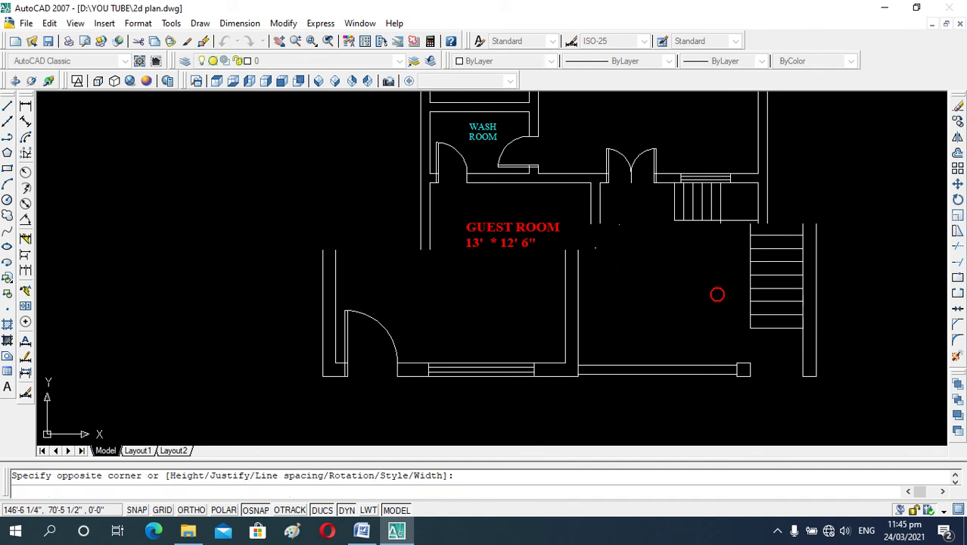
click(718, 294)
click(660, 160)
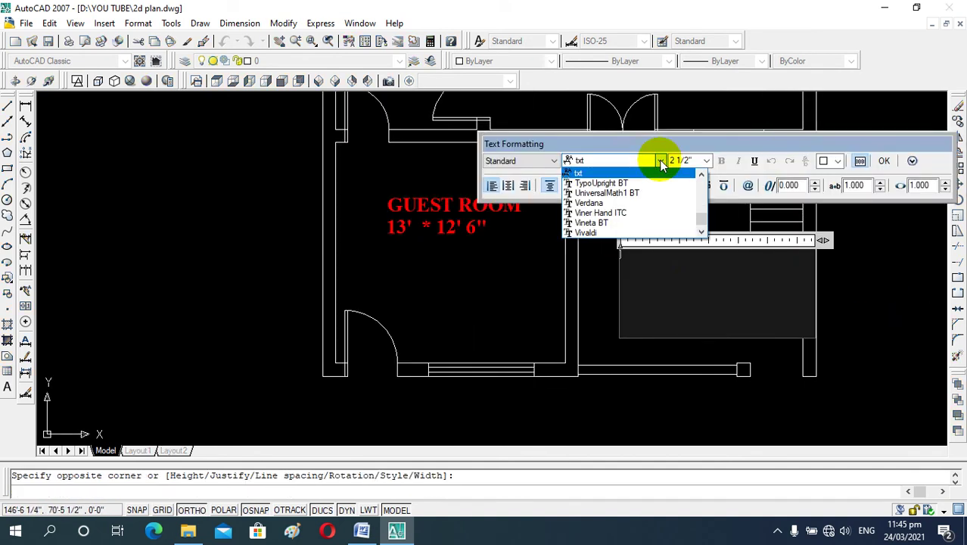
scroll(661, 170, up, 2)
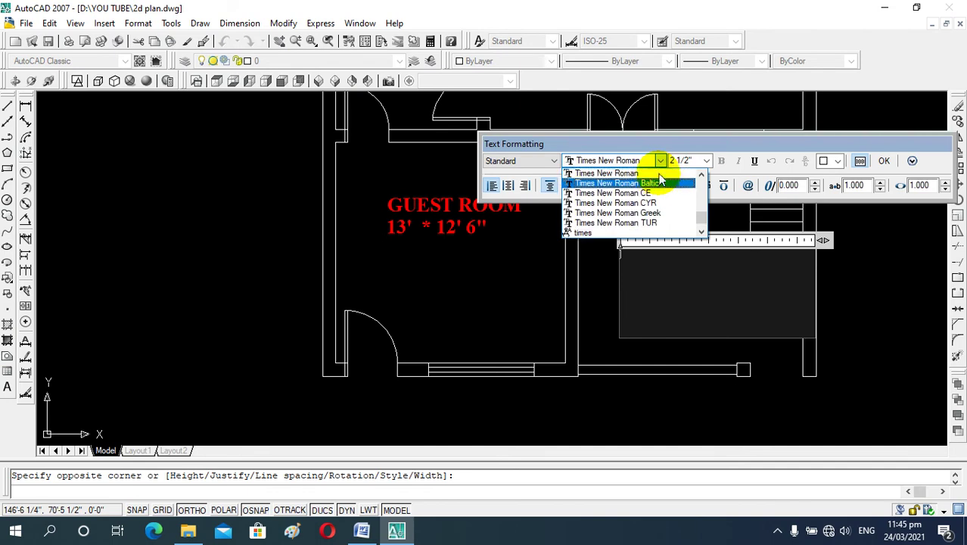
click(661, 174)
click(706, 161)
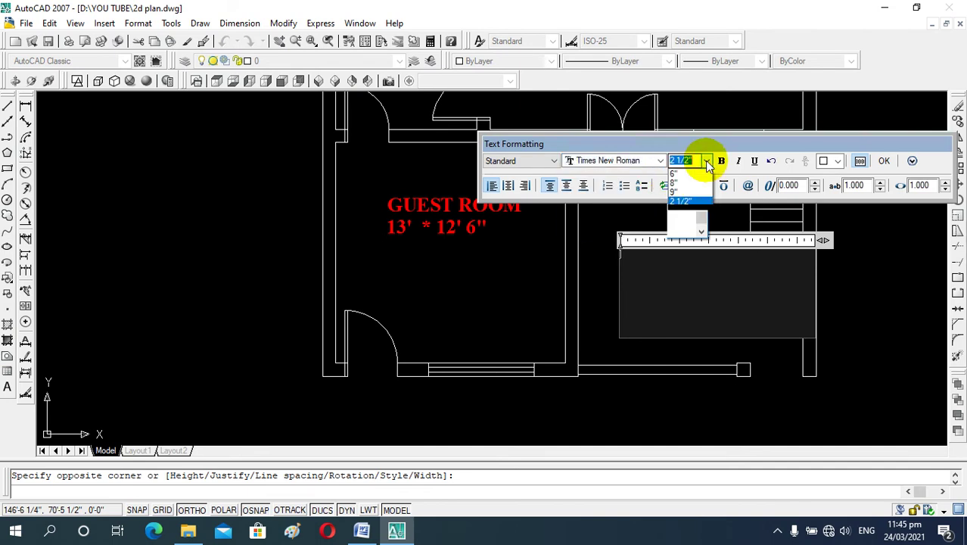
click(692, 182)
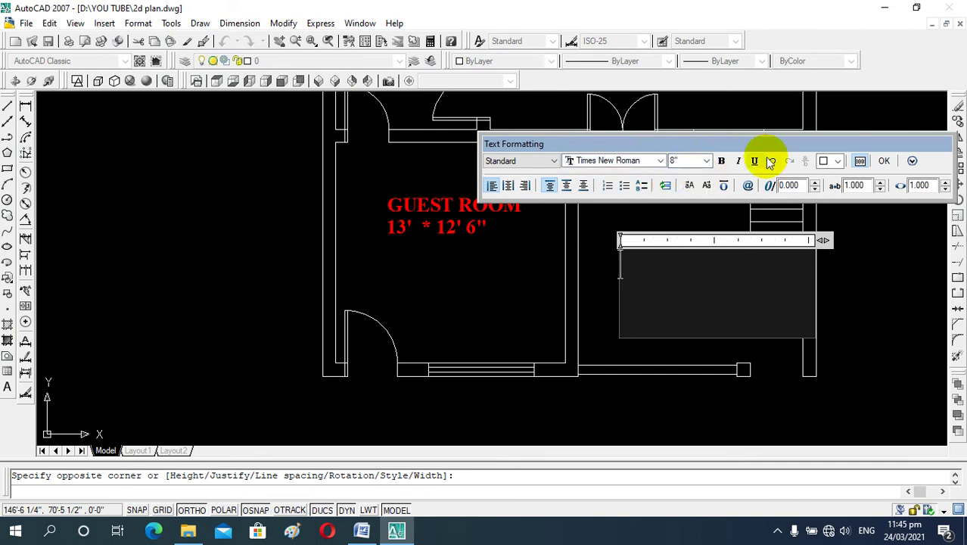
Make the text red and enter CAR PARK.
click(833, 160)
click(824, 209)
text(CAR P)
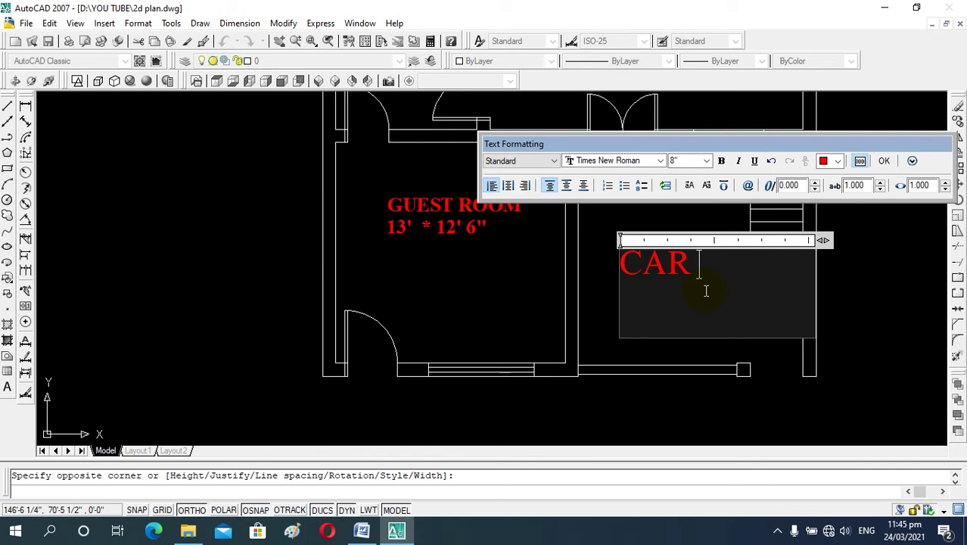
text(ARK)
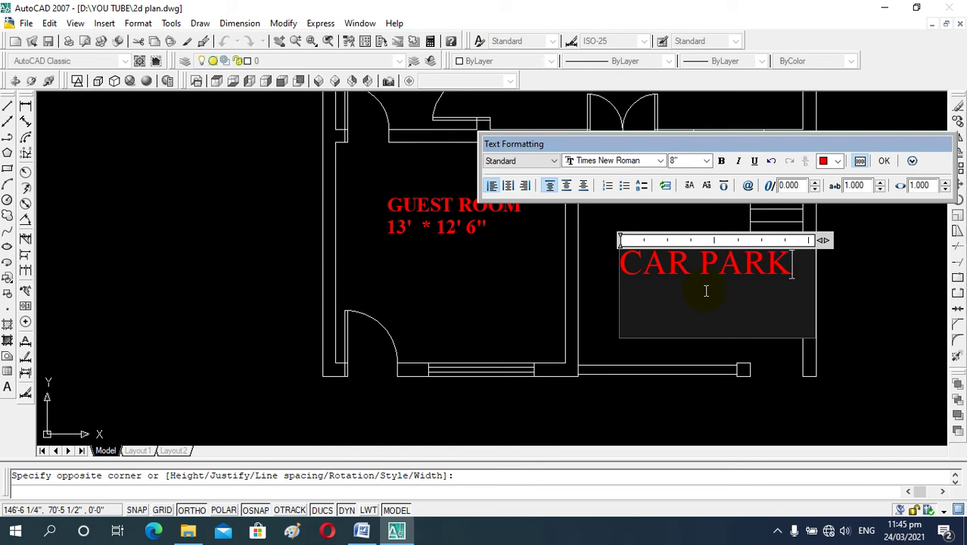
click(617, 295)
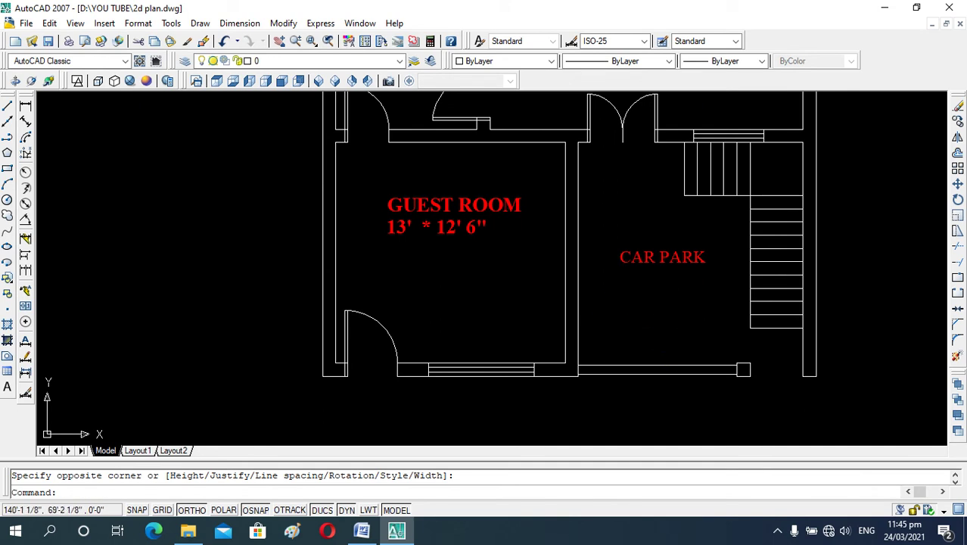
scroll(604, 315, down, 2)
scroll(614, 281, down, 2)
scroll(598, 132, up, 2)
scroll(605, 179, up, 3)
scroll(598, 226, down, 4)
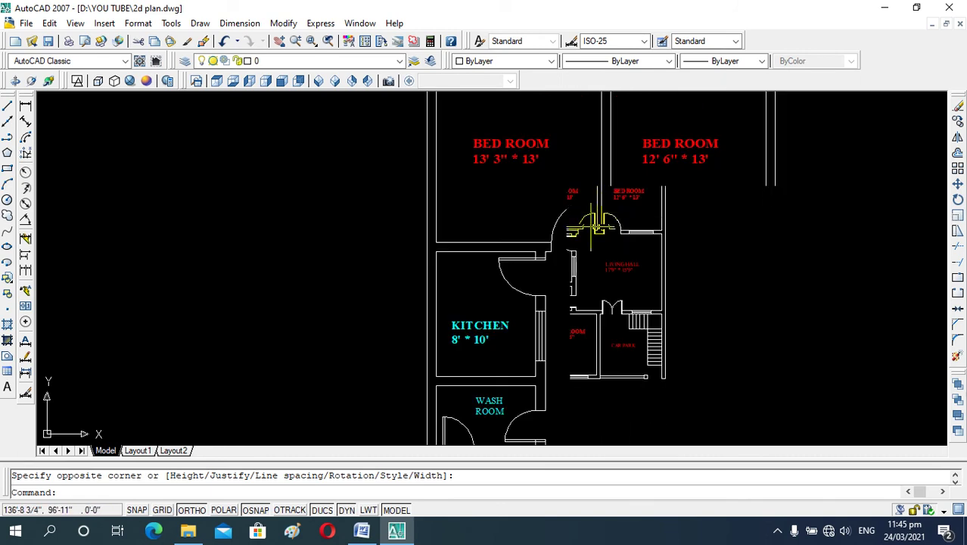
scroll(597, 303, down, 3)
scroll(582, 277, up, 4)
scroll(581, 276, down, 3)
scroll(598, 242, up, 2)
scroll(624, 206, up, 3)
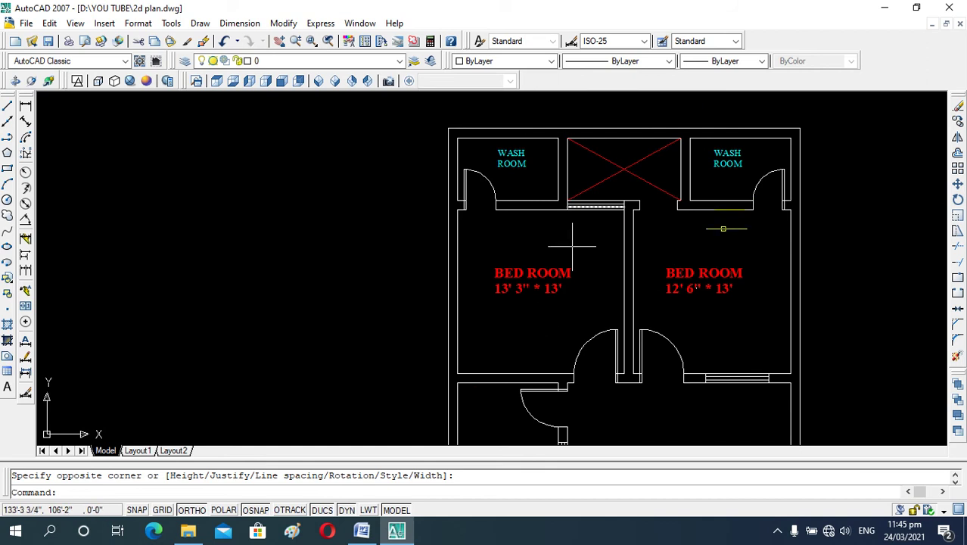
scroll(573, 208, up, 3)
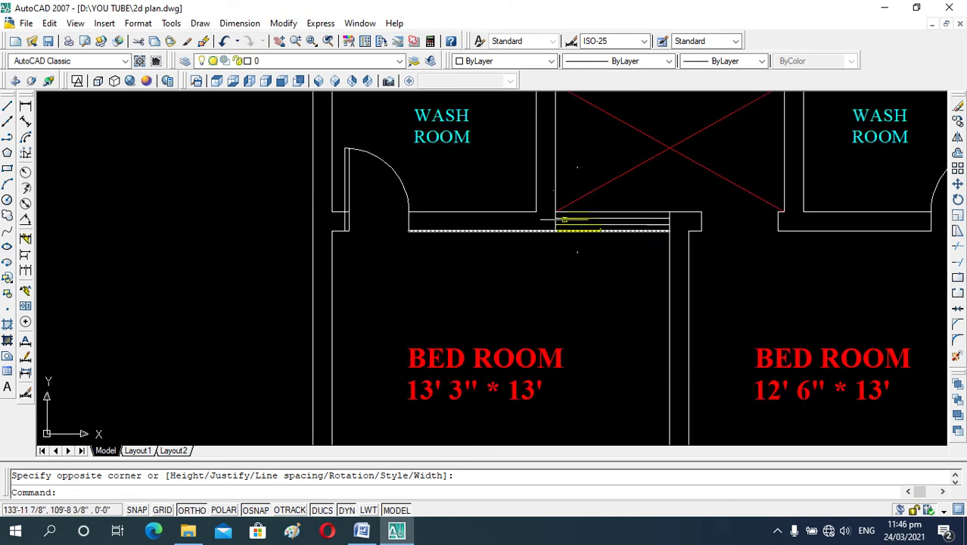
scroll(564, 219, down, 2)
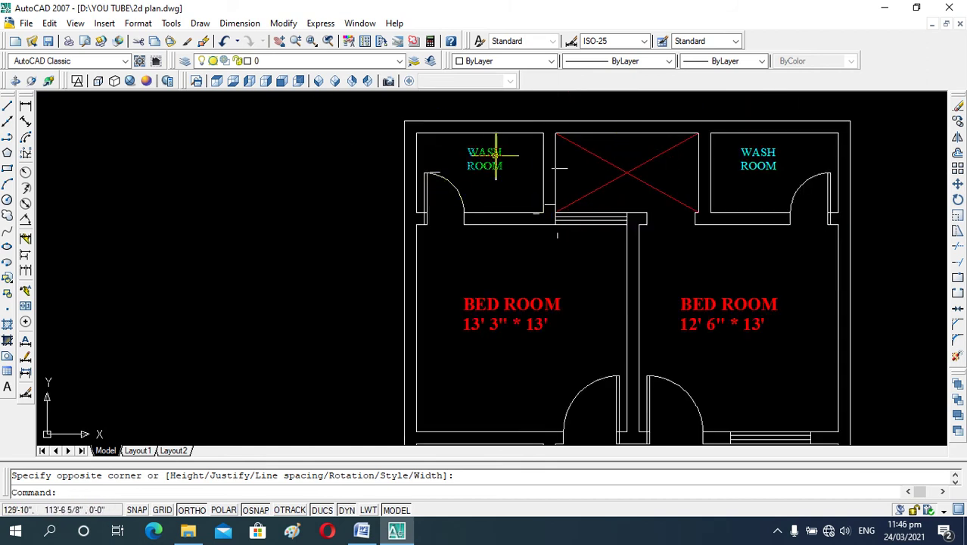
scroll(641, 159, up, 3)
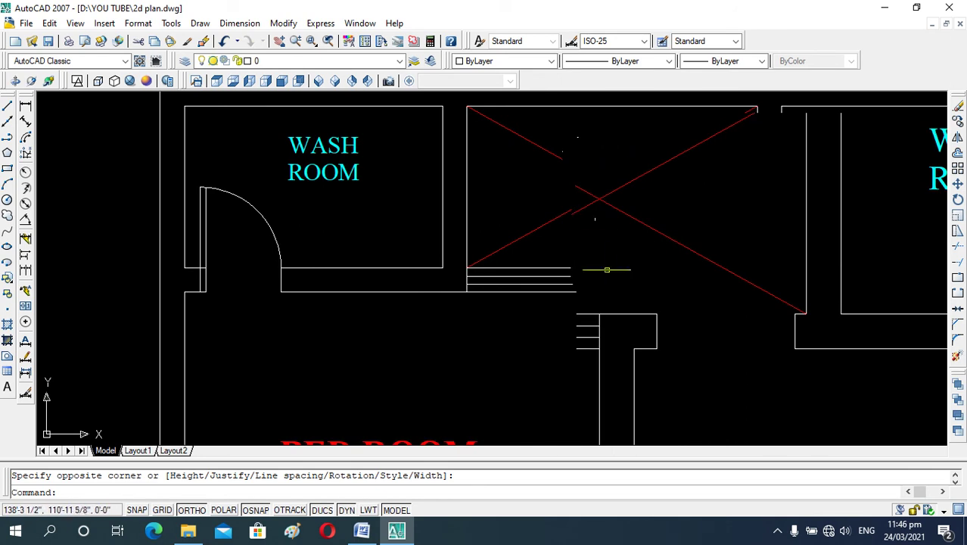
scroll(617, 261, down, 2)
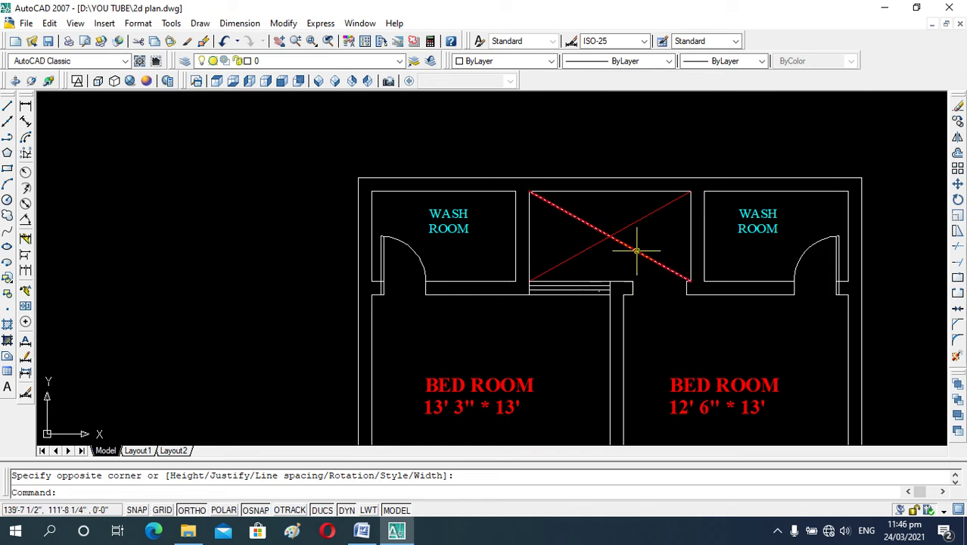
Start MTEXT with mt and draw a Times New Roman label box in the red-crossed area.
text(mt)
key(Return)
scroll(593, 203, up, 1)
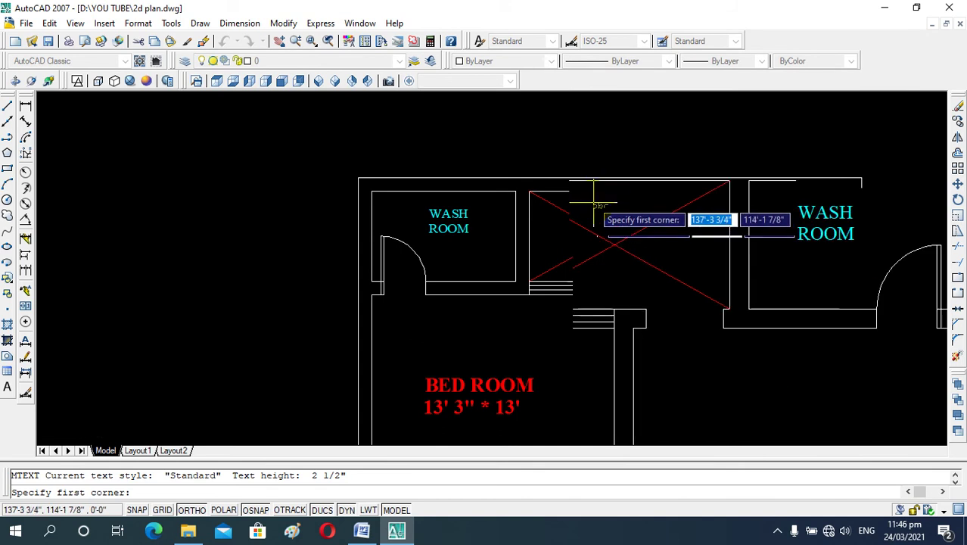
scroll(586, 206, up, 2)
click(550, 164)
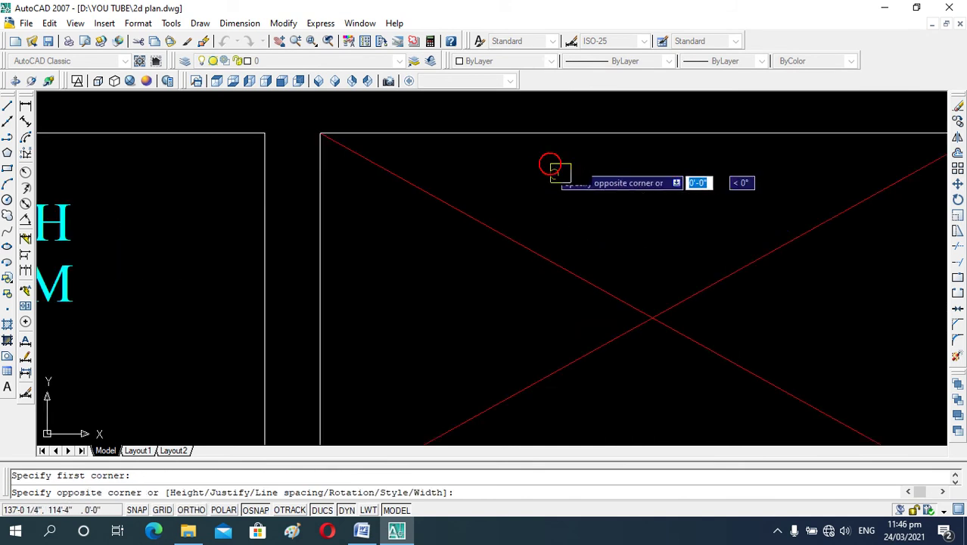
click(772, 220)
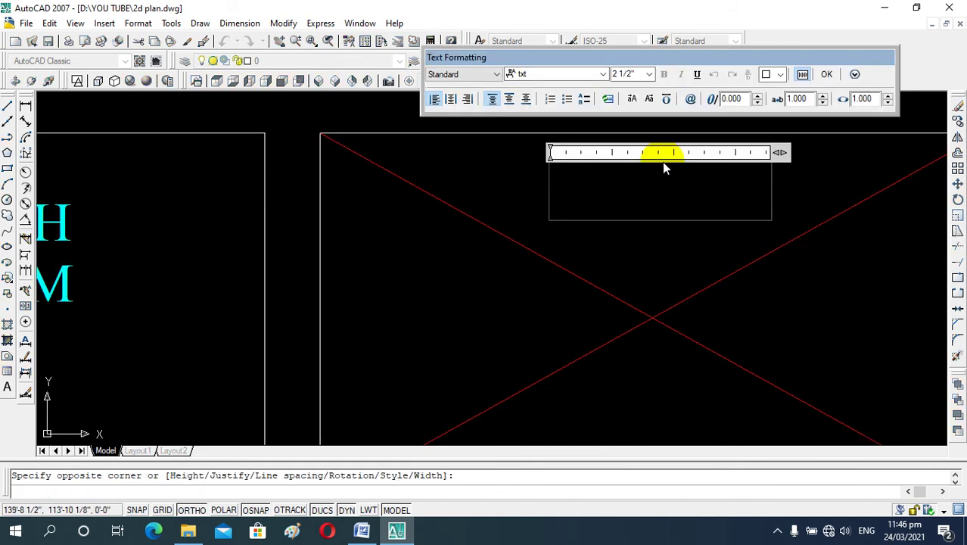
click(603, 74)
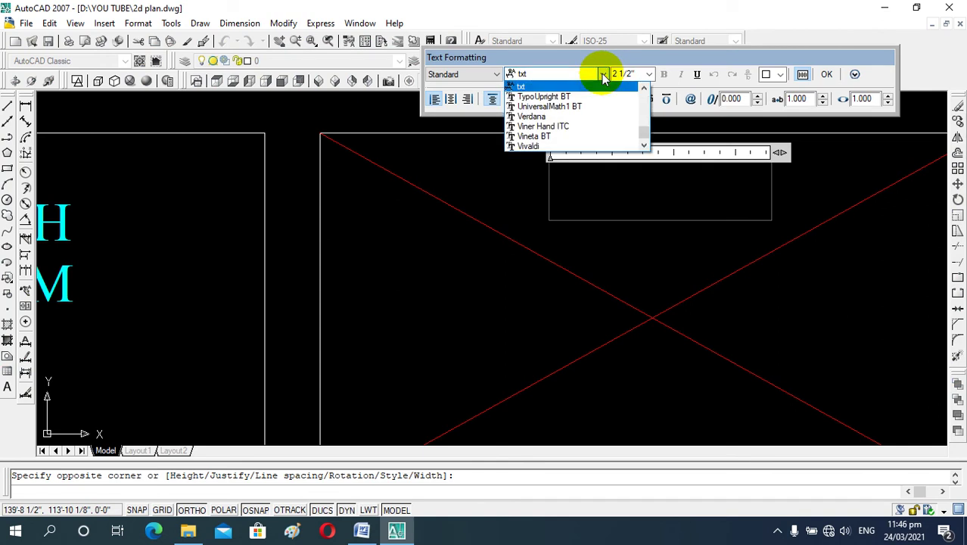
key(Down)
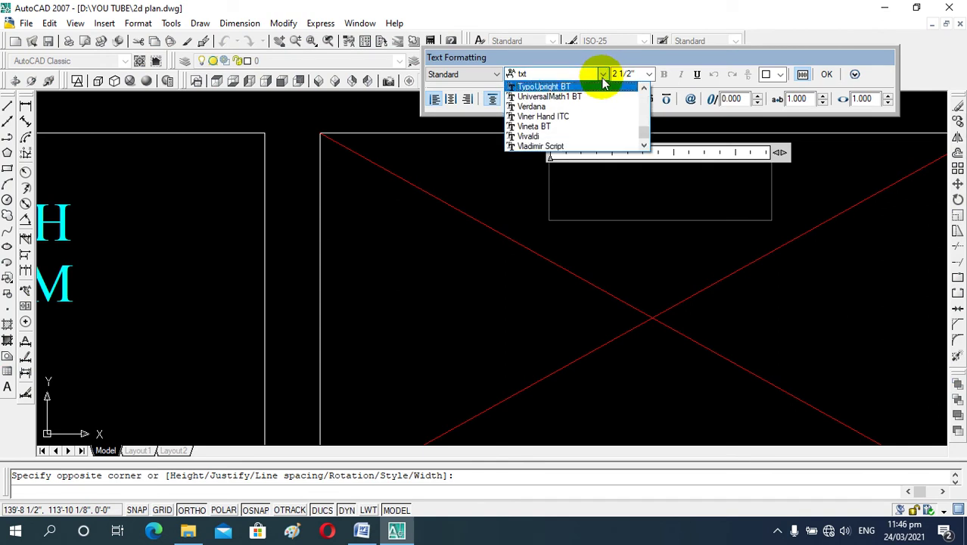
click(603, 75)
text(Times New Roman)
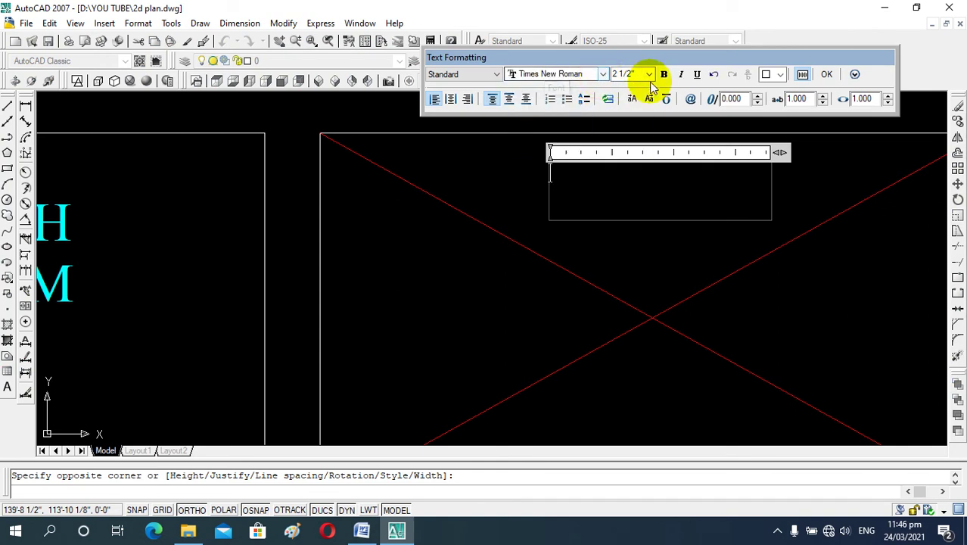
Set 6" height and cyan colour, then enter OPEN as the label.
double_click(640, 74)
text(6)
key(Return)
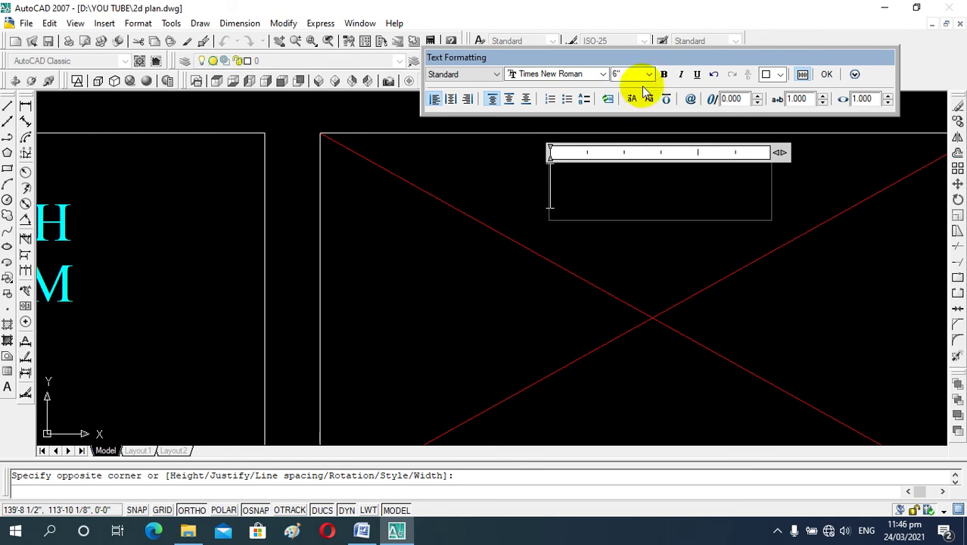
click(779, 75)
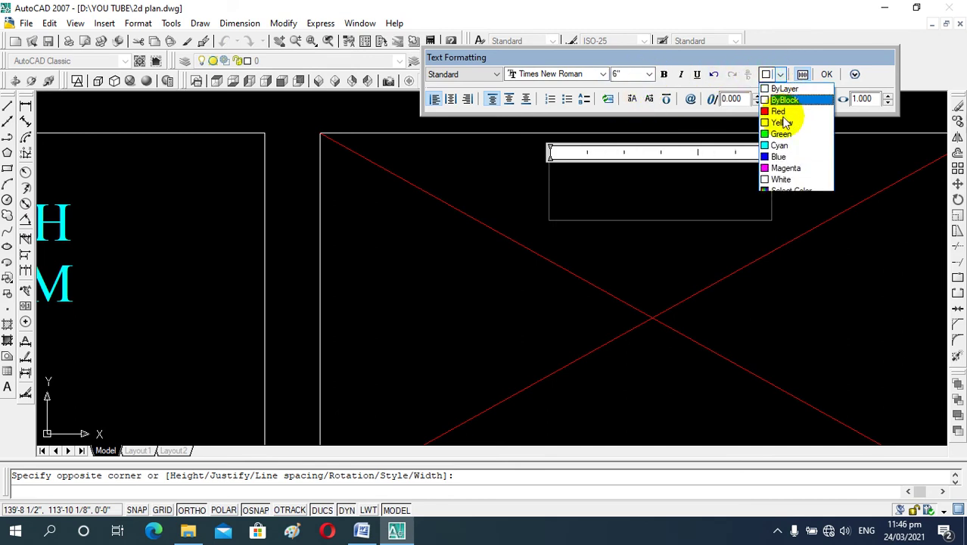
click(780, 145)
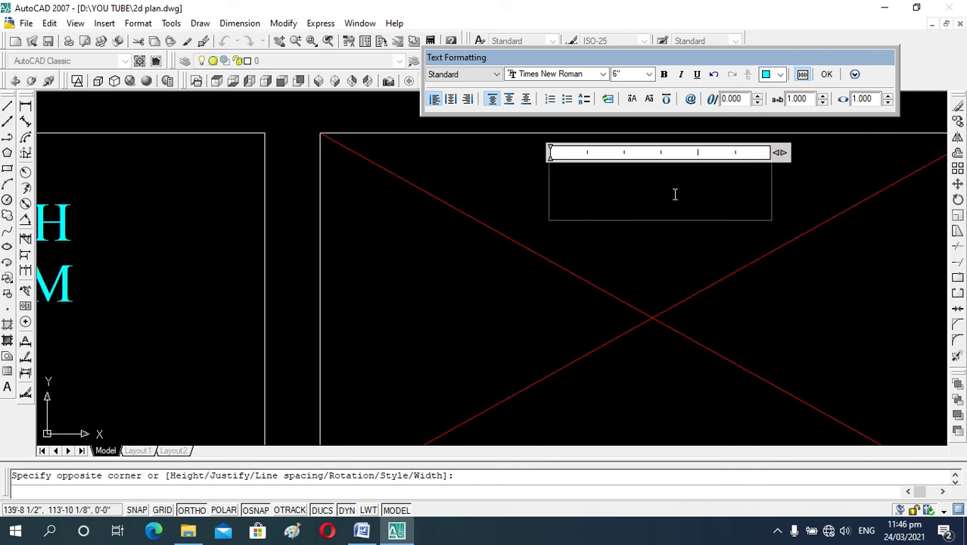
text(OPEN)
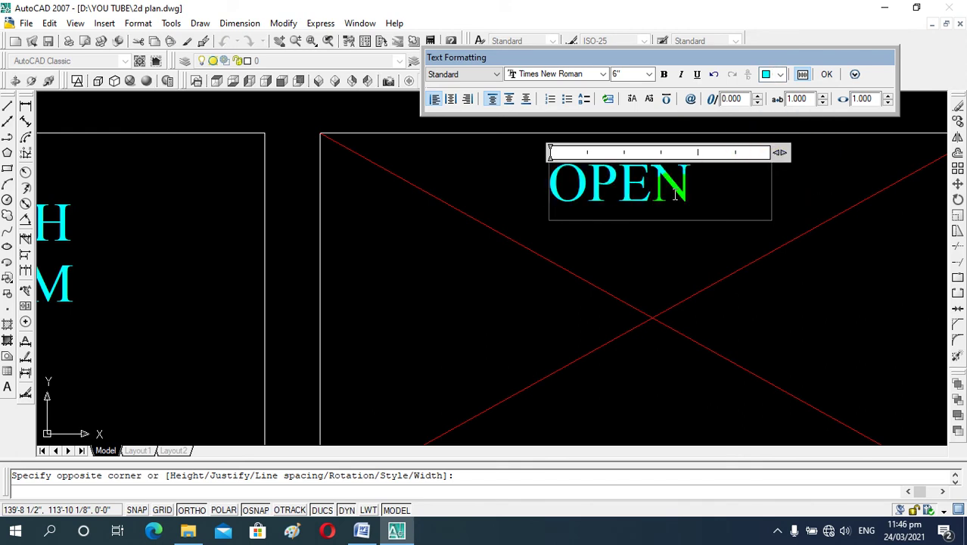
click(660, 254)
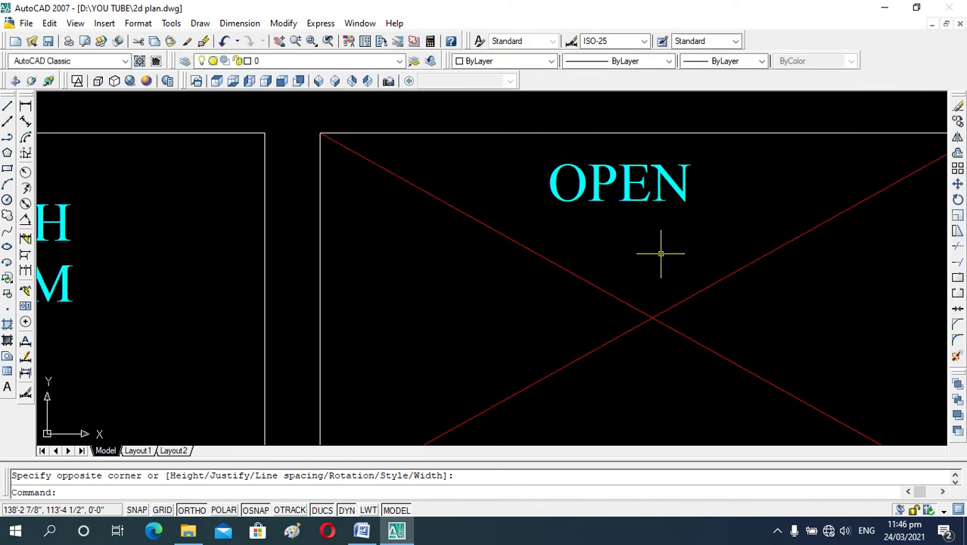
scroll(660, 255, down, 3)
scroll(659, 258, down, 2)
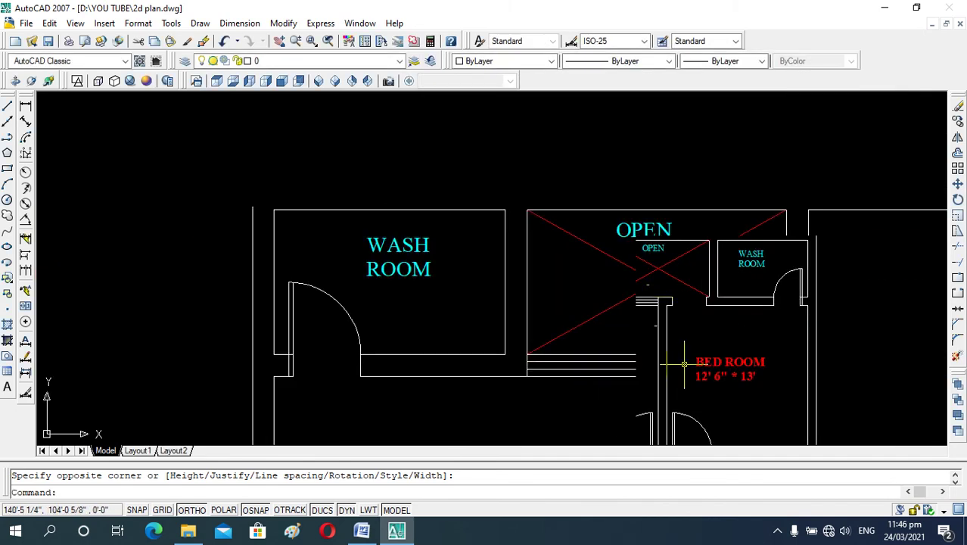
scroll(650, 302, down, 5)
scroll(643, 354, up, 3)
scroll(643, 354, up, 5)
scroll(643, 353, down, 7)
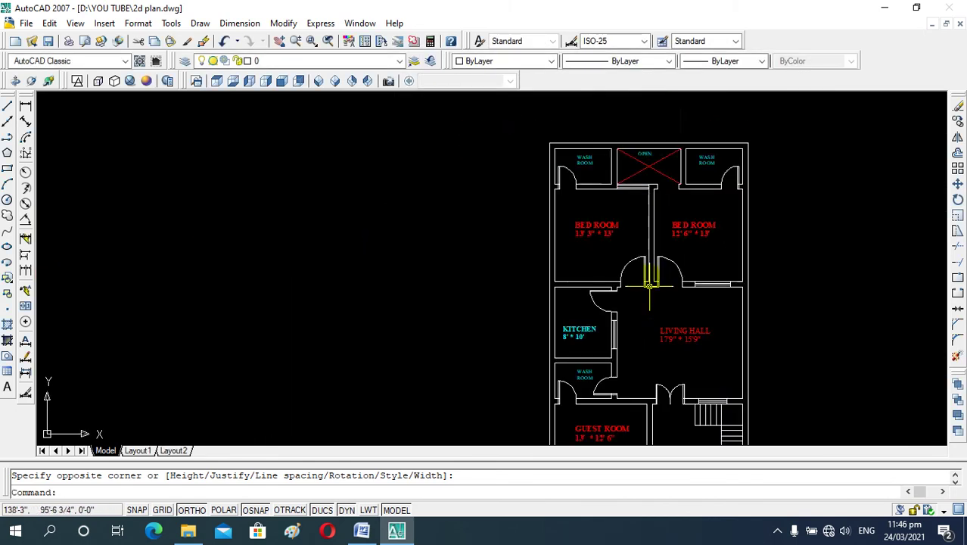
scroll(651, 363, up, 4)
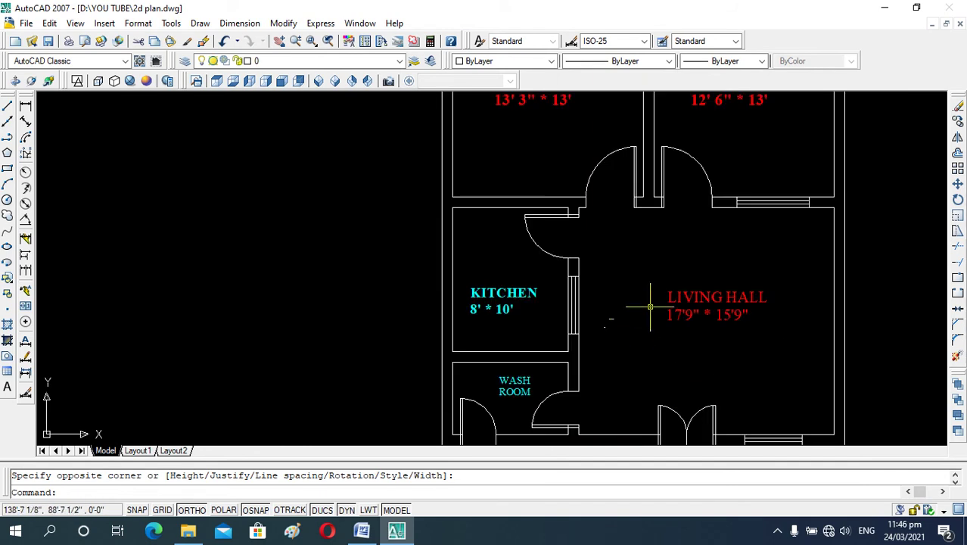
scroll(643, 305, down, 4)
scroll(619, 386, up, 3)
scroll(631, 371, down, 2)
scroll(641, 363, down, 2)
scroll(641, 365, up, 3)
scroll(641, 366, down, 4)
scroll(652, 231, up, 4)
scroll(593, 265, up, 2)
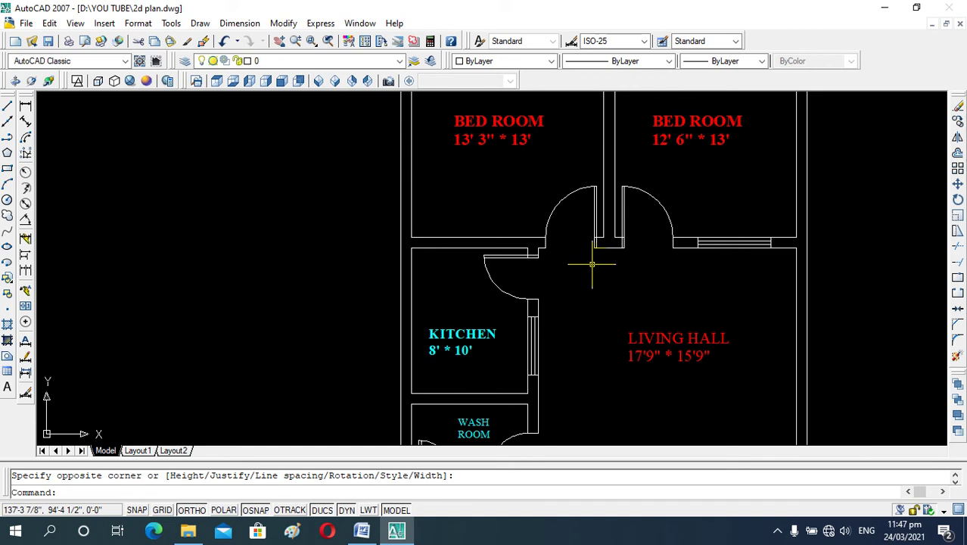
scroll(628, 333, down, 5)
scroll(635, 302, up, 2)
scroll(636, 302, up, 2)
scroll(568, 295, up, 2)
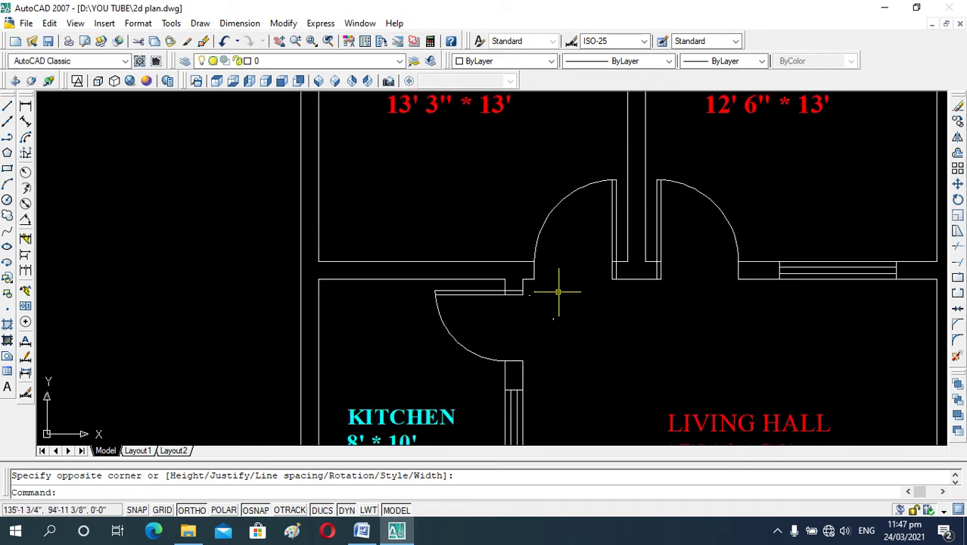
Draw a text box by the left bedroom door in Times New Roman at 6" height.
key(Return)
scroll(564, 265, up, 3)
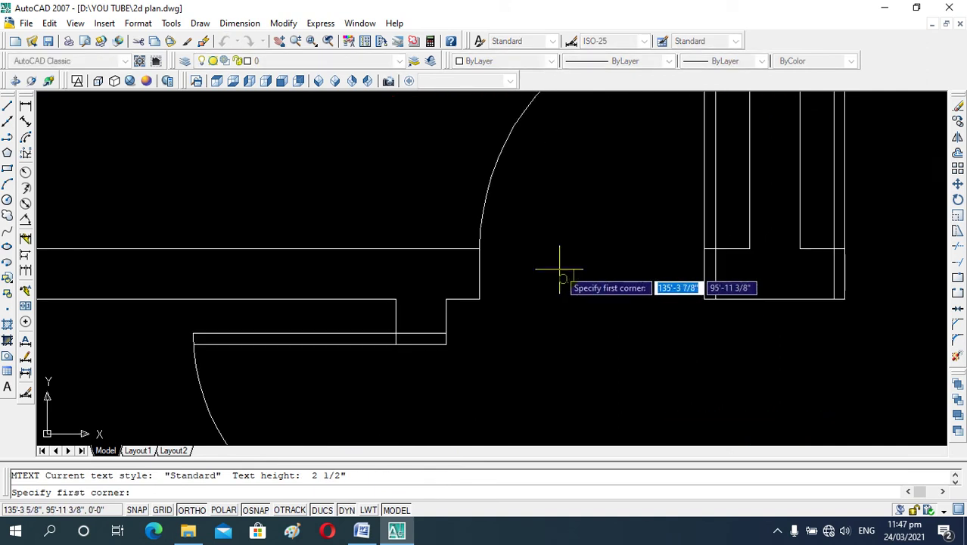
click(544, 240)
click(659, 366)
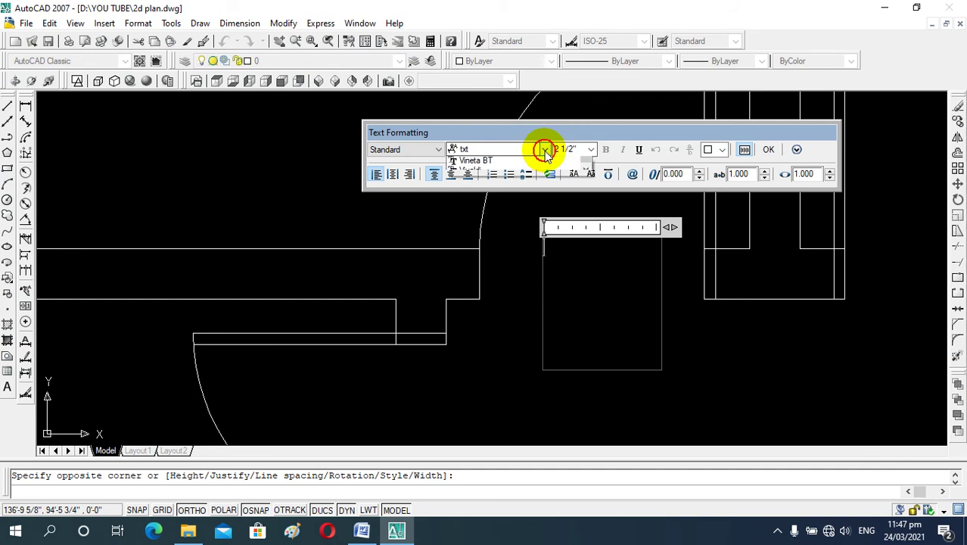
click(544, 150)
key(Down)
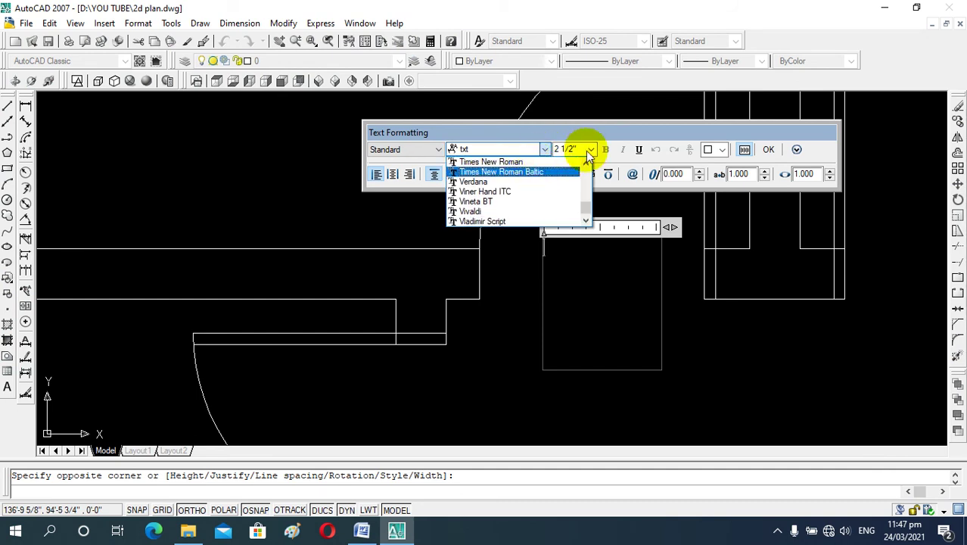
click(515, 162)
click(592, 150)
click(564, 162)
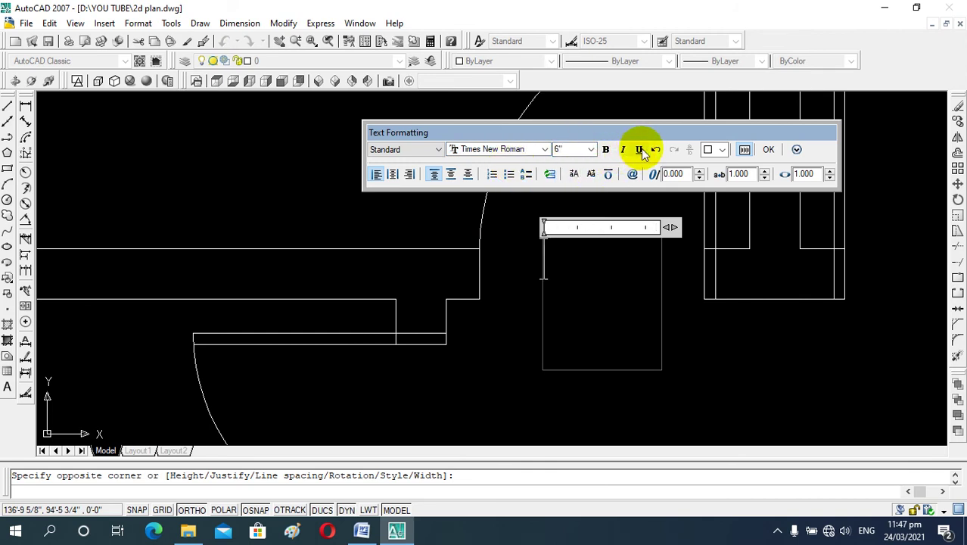
Make the text bold and yellow, enter D1, then zoom out.
click(605, 149)
click(721, 149)
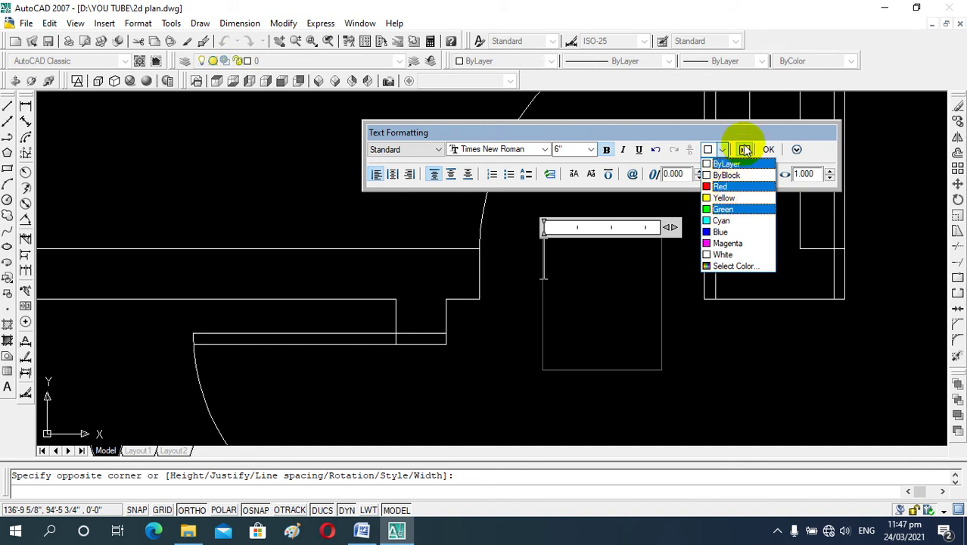
click(724, 198)
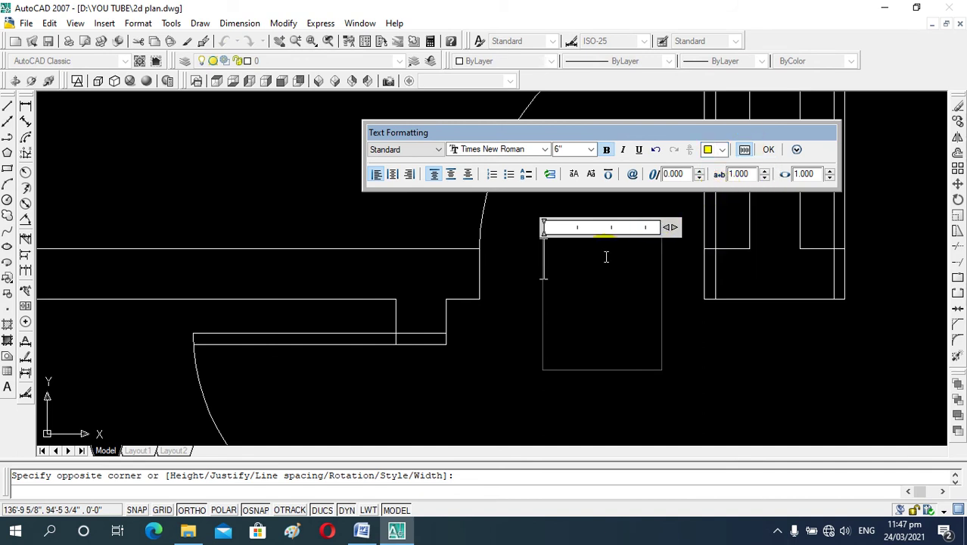
text(D)
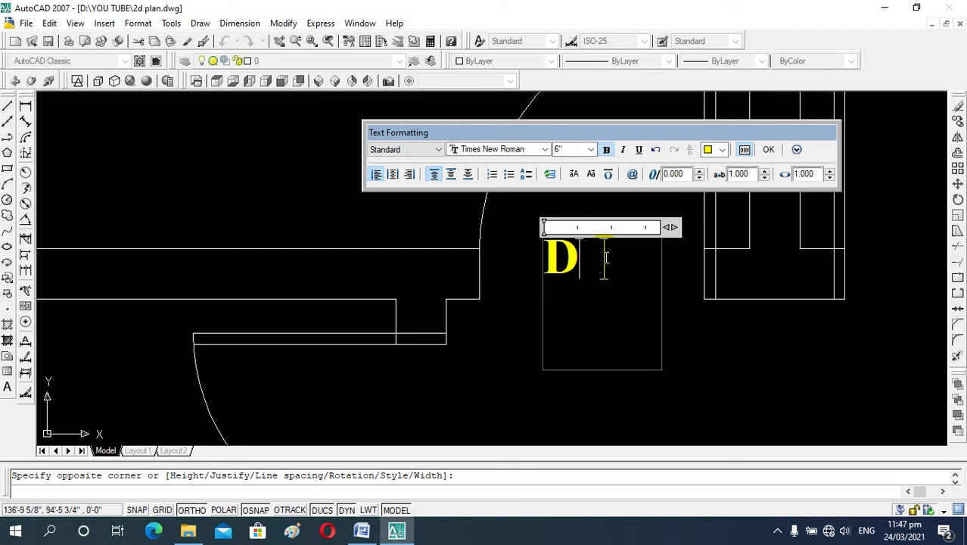
text(1)
click(507, 346)
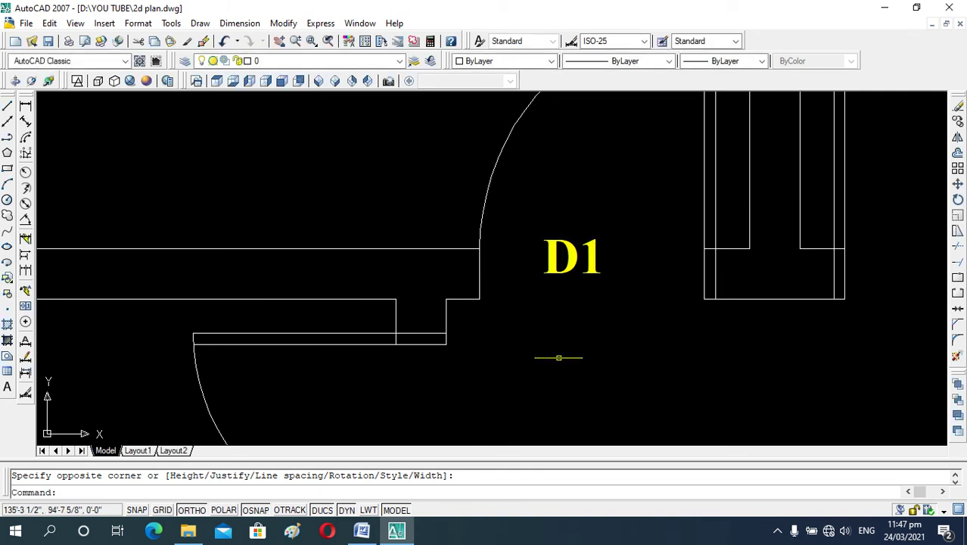
scroll(534, 344, down, 2)
scroll(527, 287, down, 4)
scroll(525, 280, up, 4)
scroll(516, 265, up, 5)
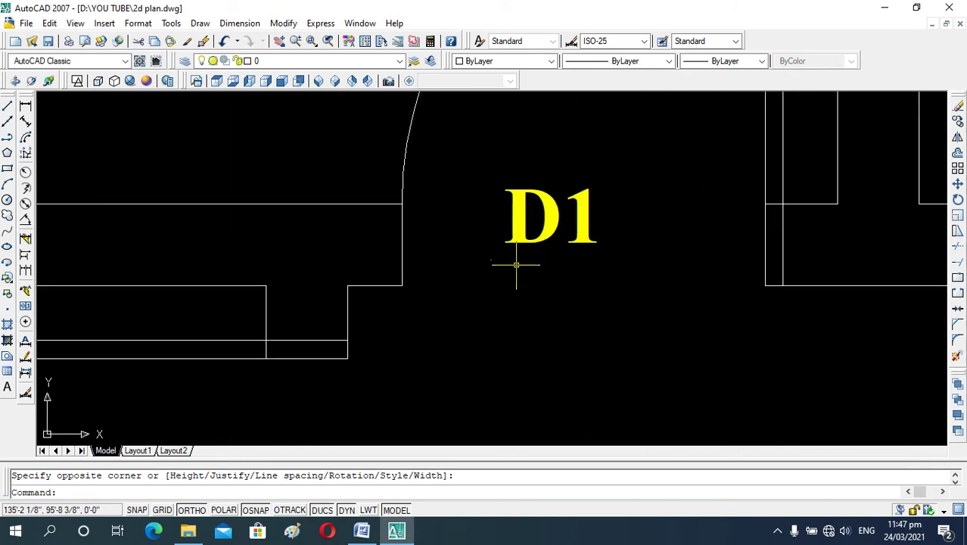
scroll(516, 265, down, 3)
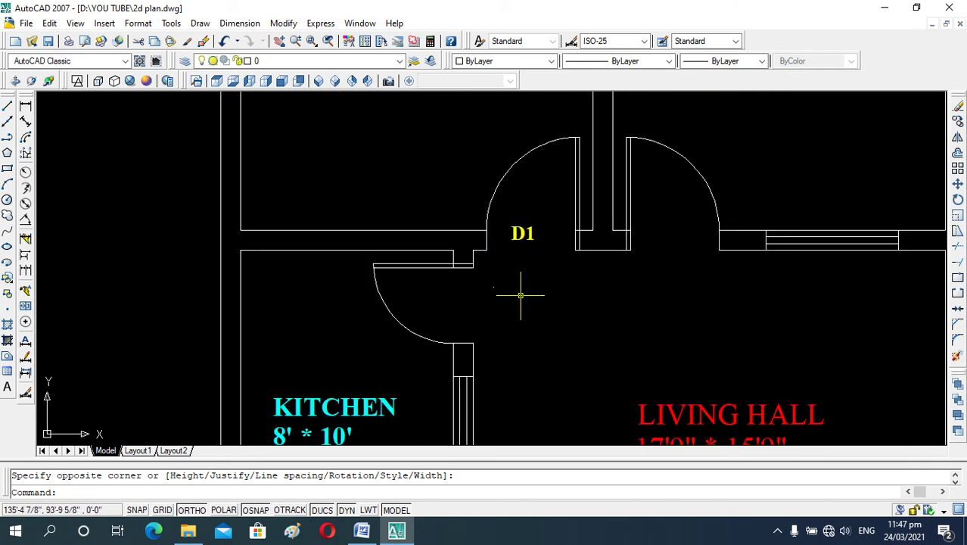
scroll(520, 295, down, 2)
scroll(541, 303, down, 2)
scroll(541, 287, down, 2)
scroll(536, 281, up, 2)
scroll(536, 281, up, 6)
Copy the yellow D1 tag from the left bedroom door to the right bedroom door.
click(498, 209)
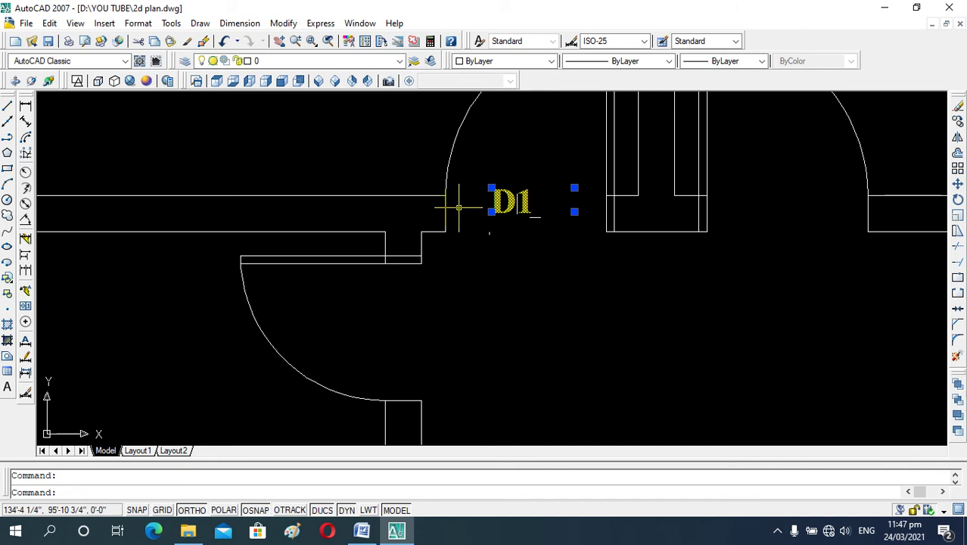
text(c)
key(Return)
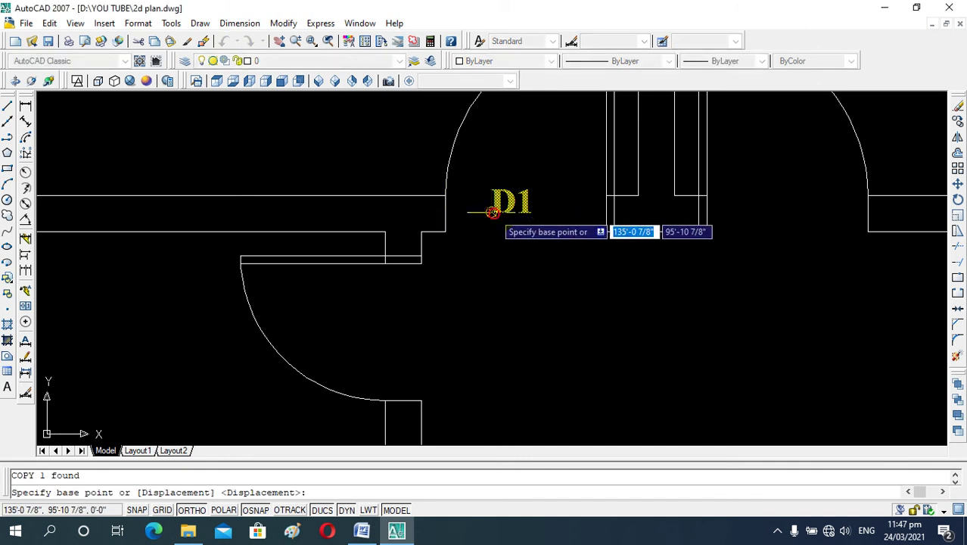
click(492, 211)
click(771, 252)
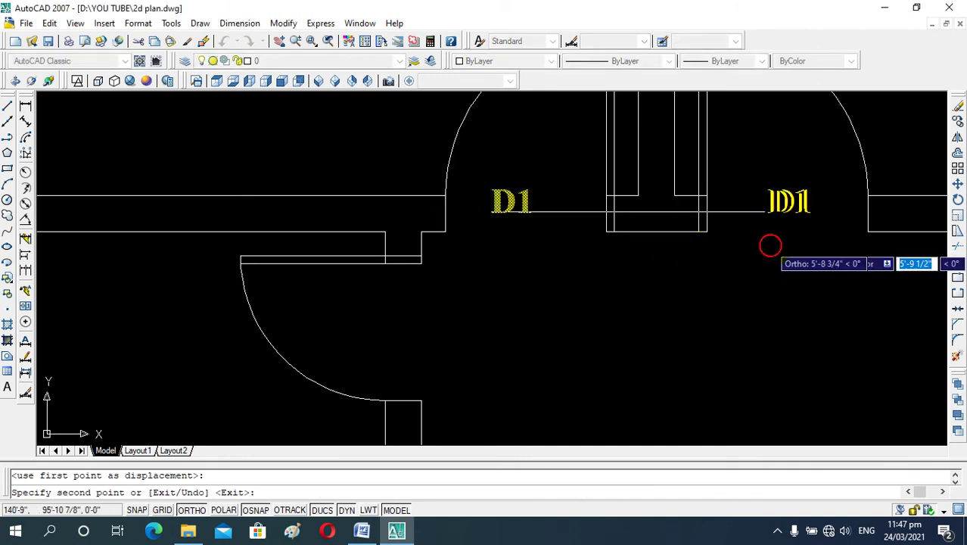
key(Escape)
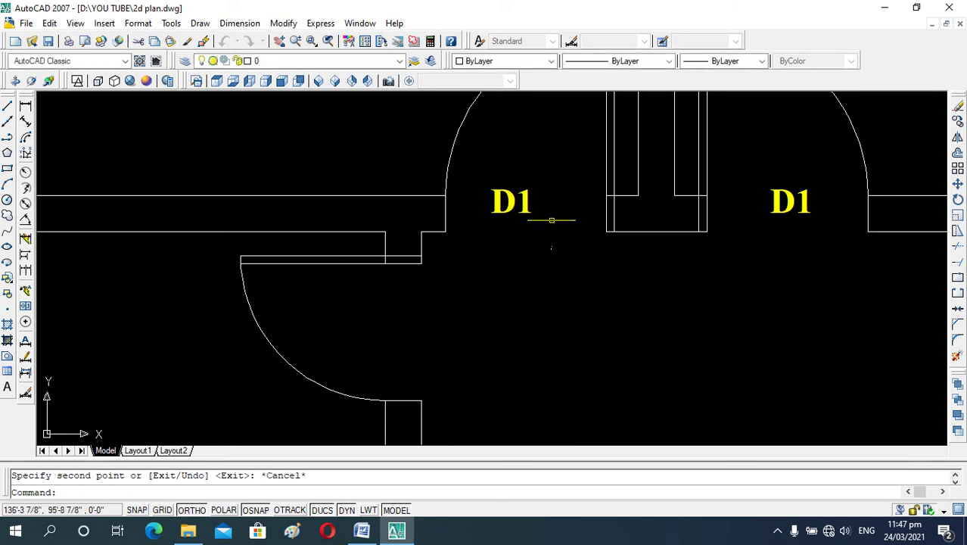
scroll(575, 227, down, 3)
scroll(598, 247, down, 2)
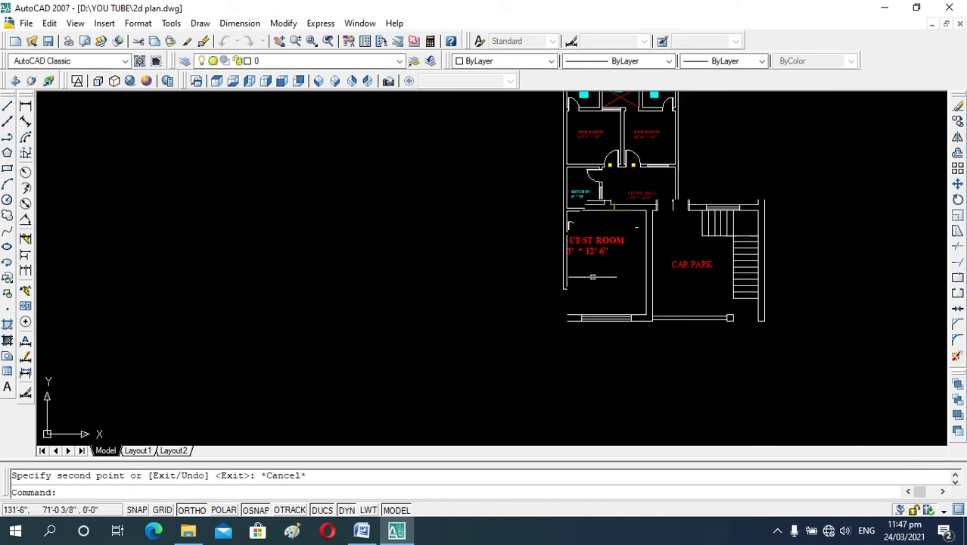
scroll(588, 273, up, 5)
scroll(587, 257, down, 3)
scroll(598, 265, down, 4)
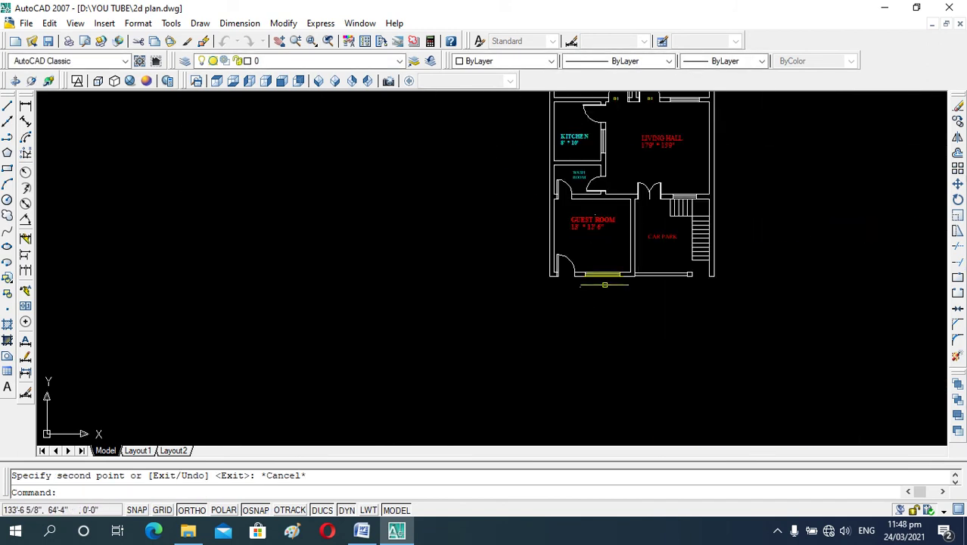
scroll(598, 254, up, 3)
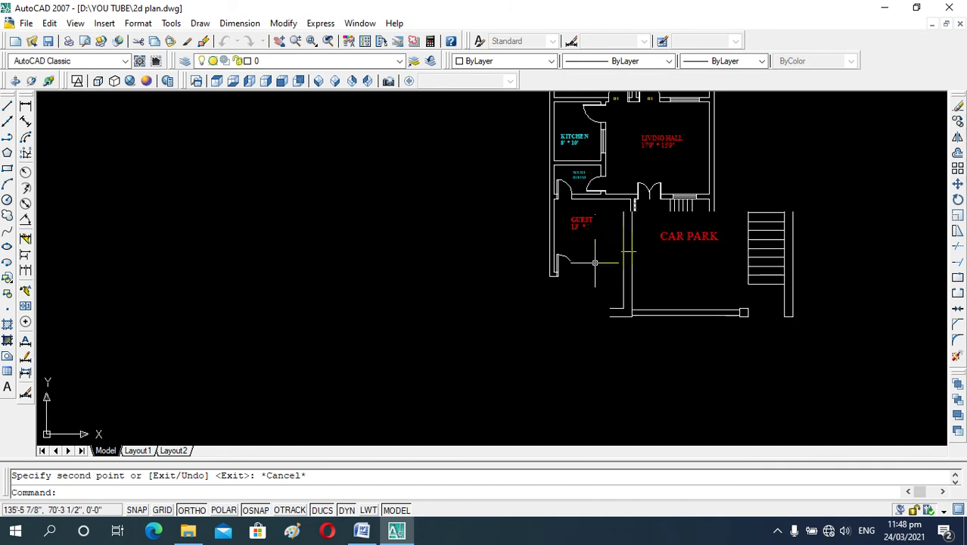
scroll(593, 259, up, 2)
scroll(595, 262, down, 1)
scroll(597, 238, down, 3)
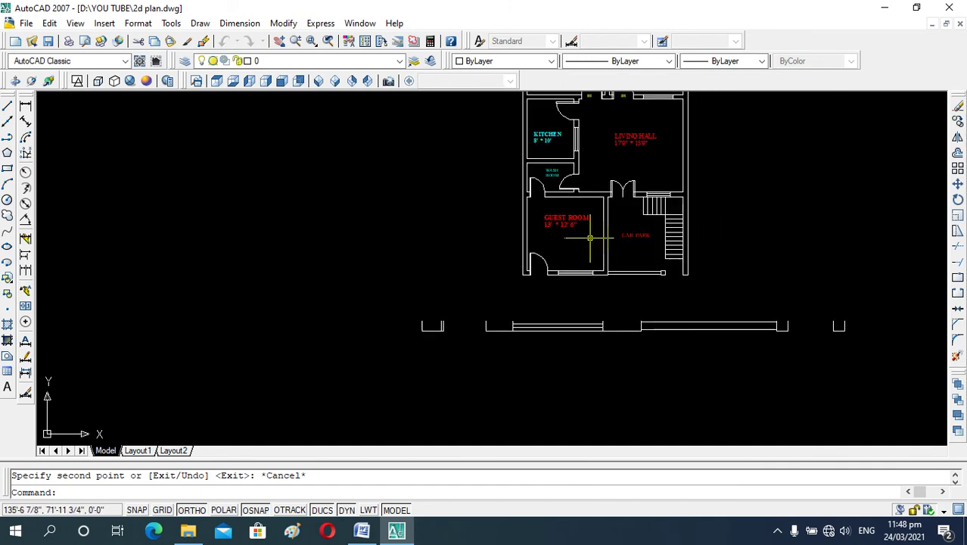
scroll(609, 159, up, 1)
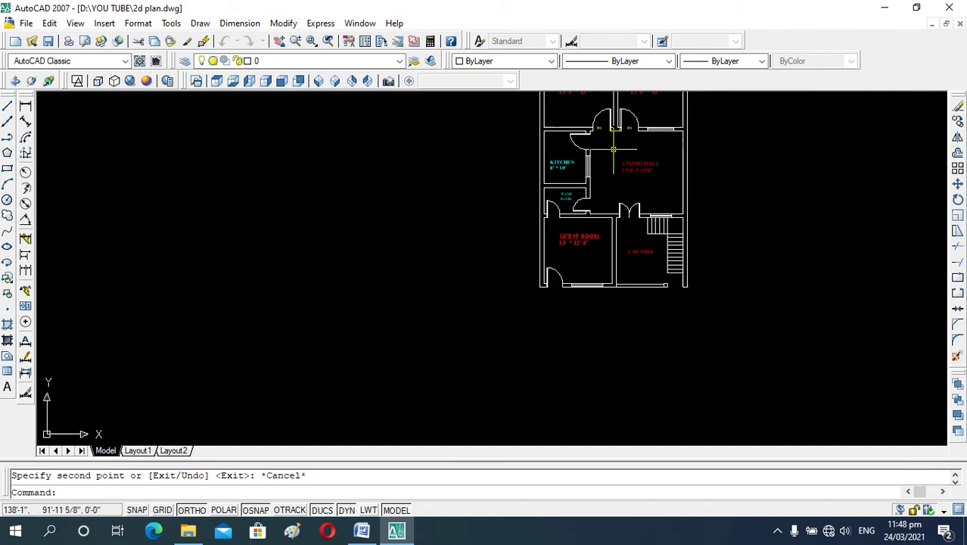
scroll(594, 163, up, 1)
scroll(595, 162, down, 8)
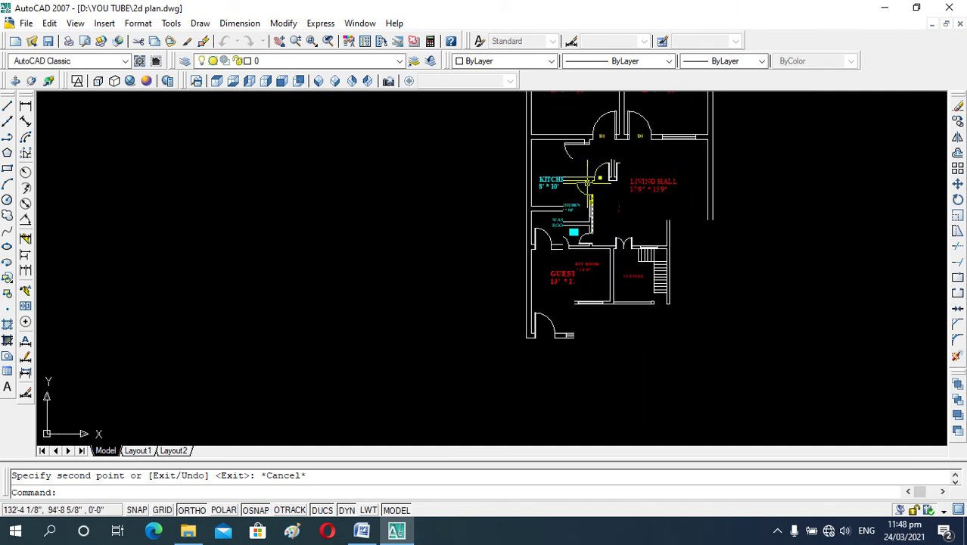
scroll(450, 252, up, 5)
scroll(565, 205, up, 6)
scroll(564, 211, up, 1)
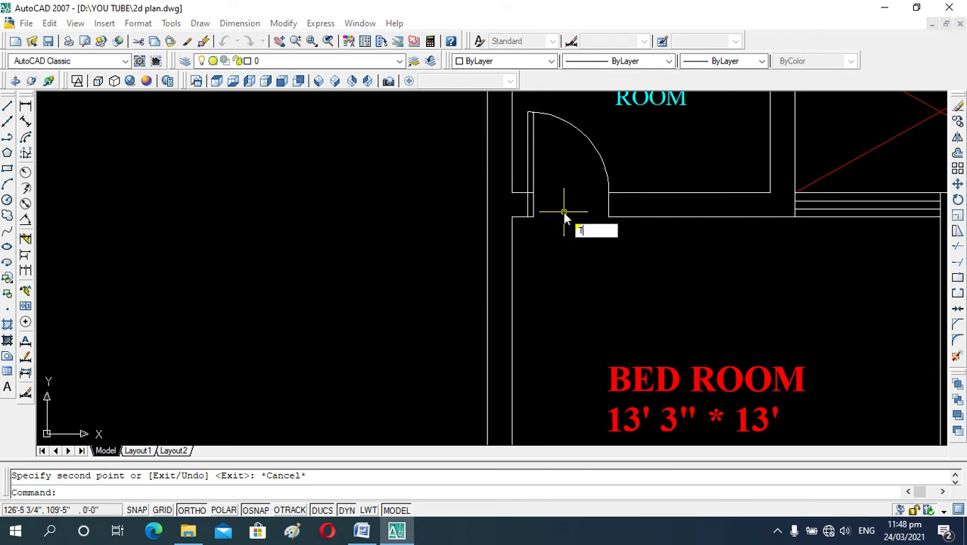
Draw a text box by the left wash room door in Times New Roman at 8" height.
key(Return)
click(546, 185)
click(602, 248)
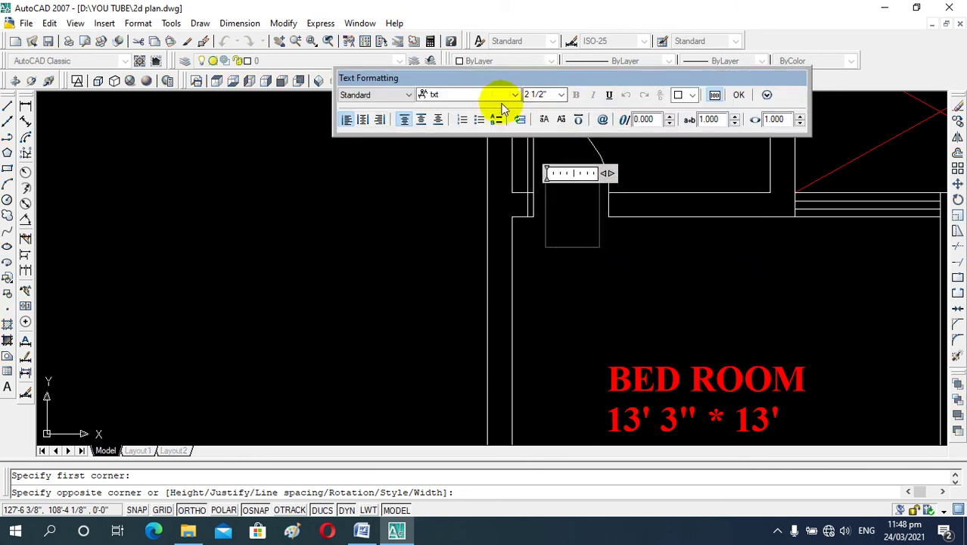
click(514, 95)
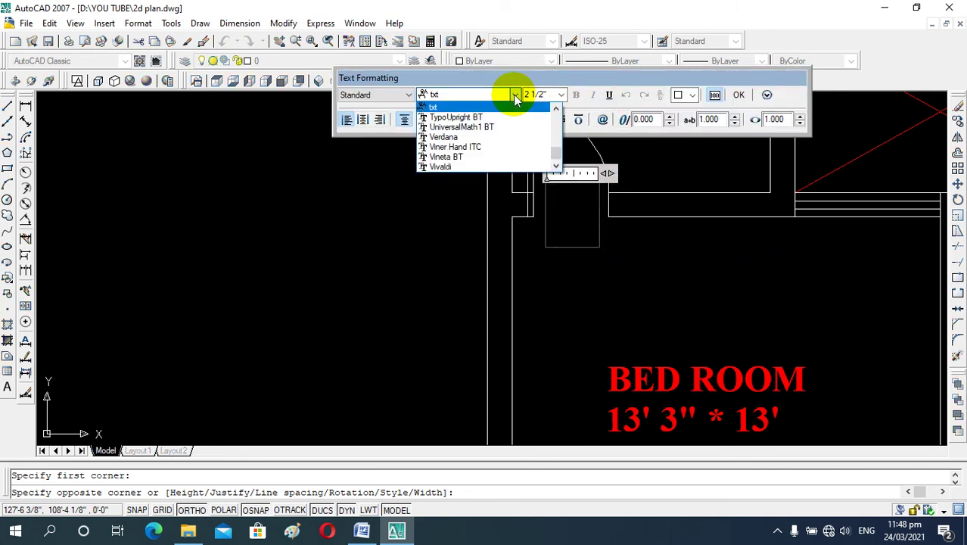
text(times)
click(516, 97)
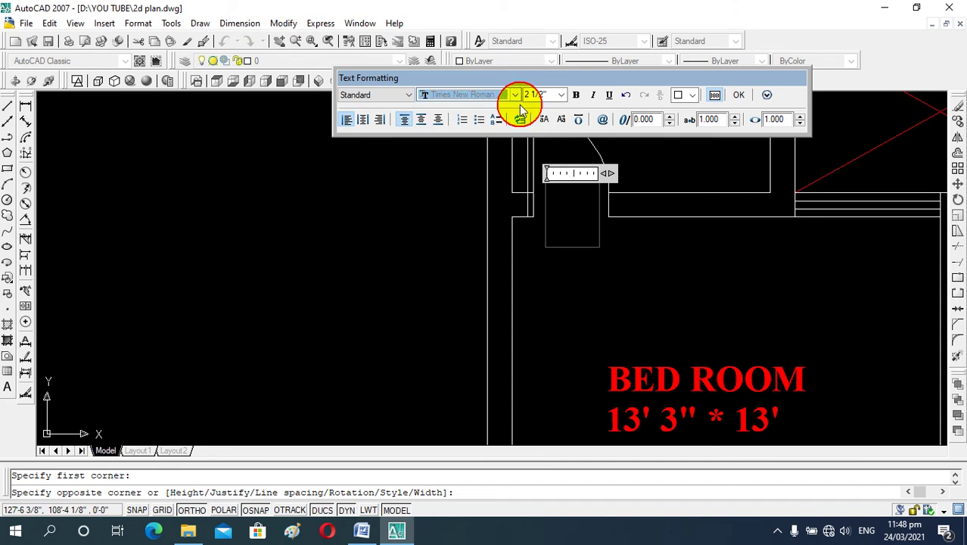
click(561, 95)
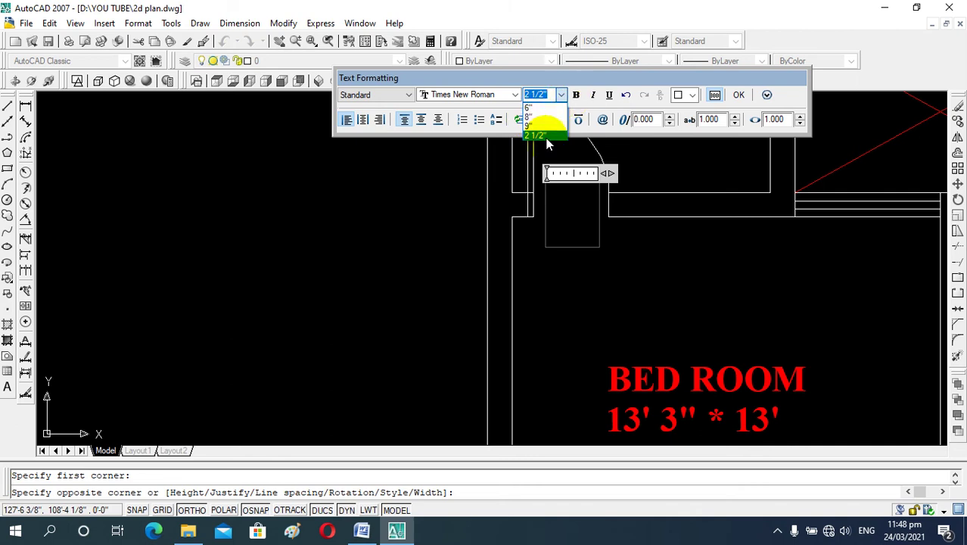
click(530, 117)
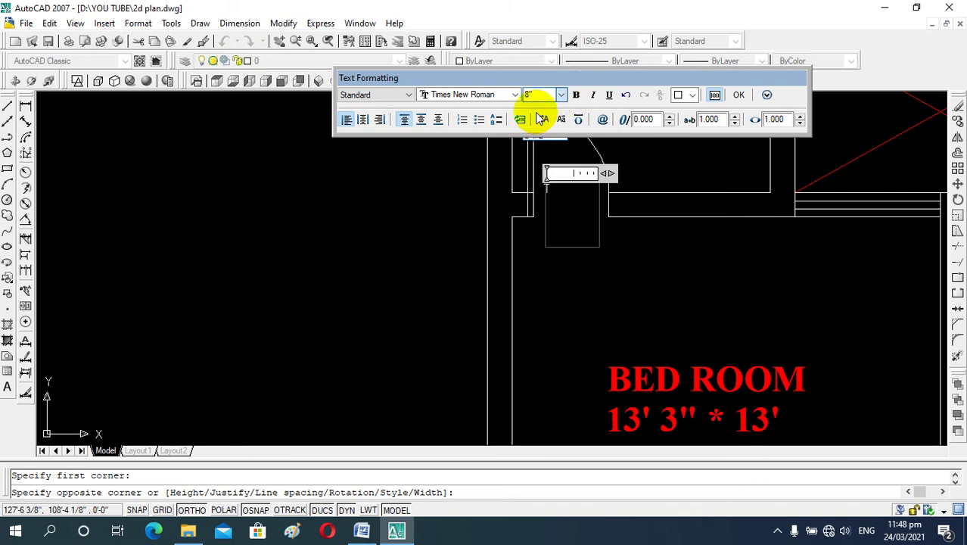
Make the text yellow and enter D2 as the door tag.
click(689, 97)
click(695, 143)
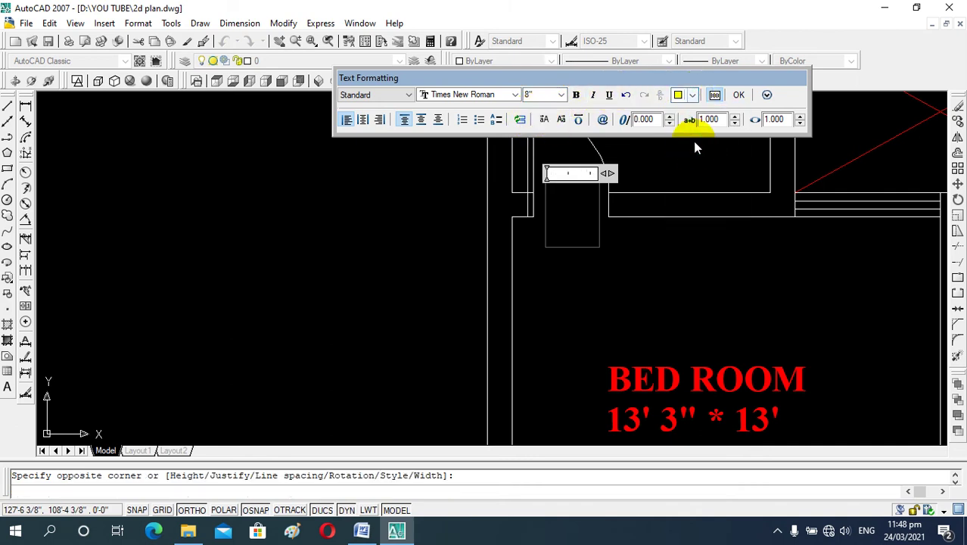
text(D2)
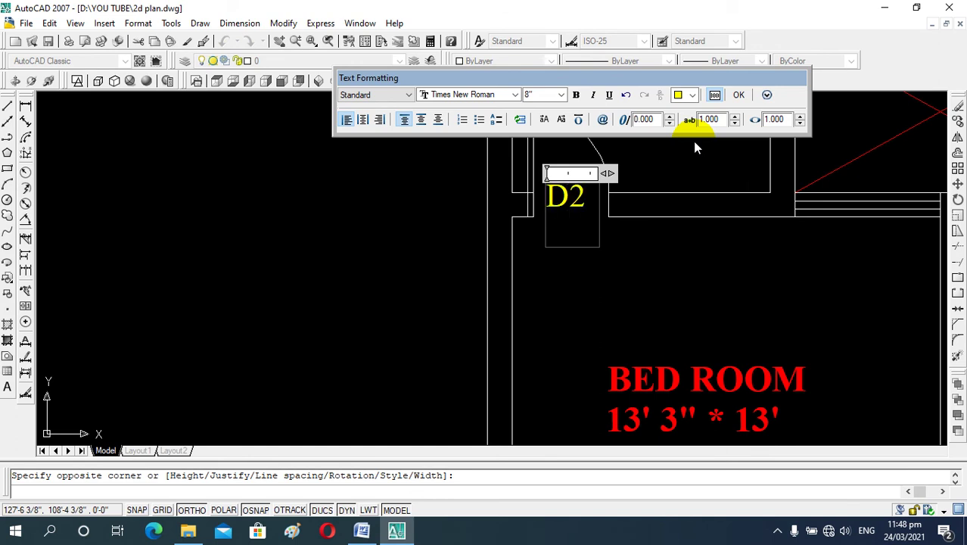
click(676, 235)
scroll(521, 189, down, 3)
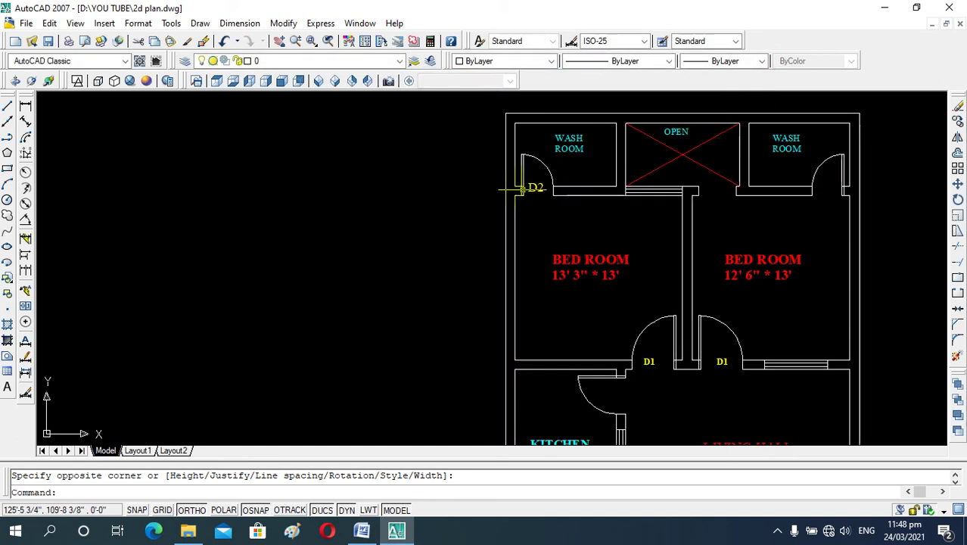
scroll(528, 185, up, 2)
scroll(532, 222, down, 3)
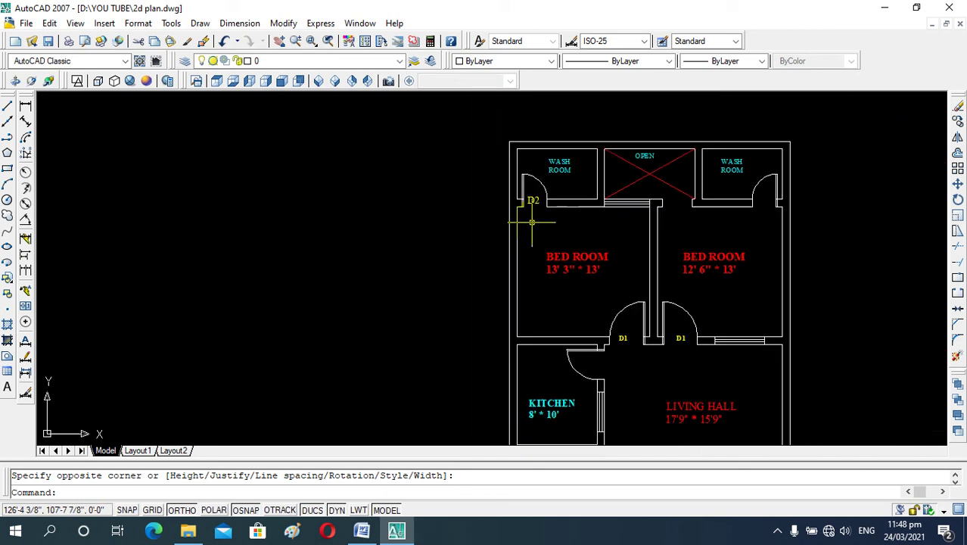
scroll(532, 222, up, 4)
Copy the D2 label to the right wash room door.
click(528, 185)
text(co)
key(Return)
scroll(470, 211, down, 4)
scroll(600, 225, up, 3)
scroll(649, 217, up, 2)
click(662, 219)
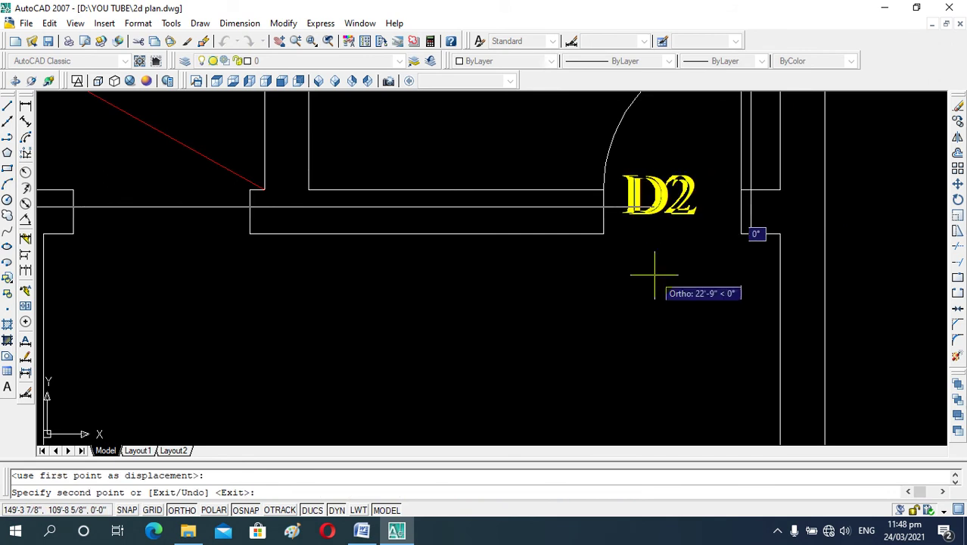
key(Escape)
scroll(718, 216, down, 3)
scroll(681, 250, down, 2)
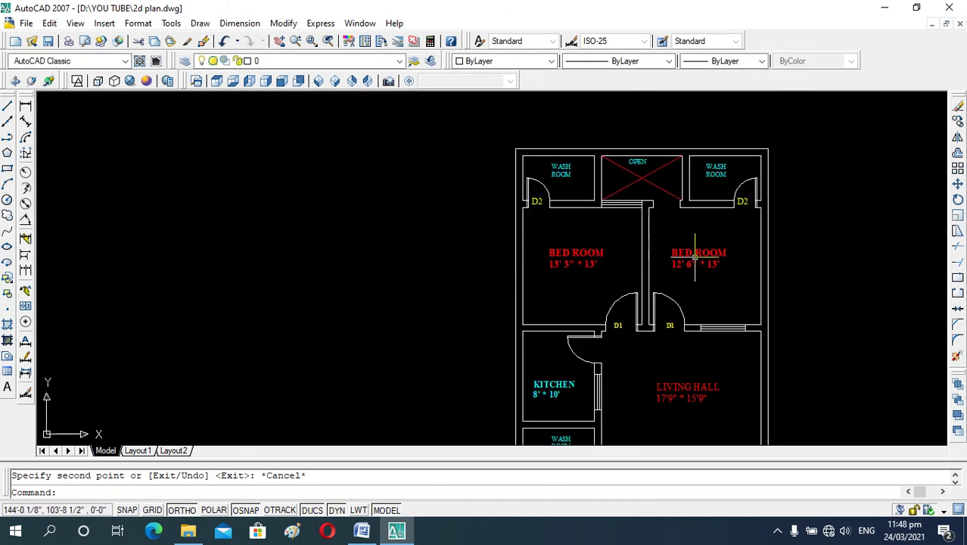
scroll(716, 225, up, 5)
Copy the right D2 label to the central upper door with ortho off.
click(788, 159)
text(c)
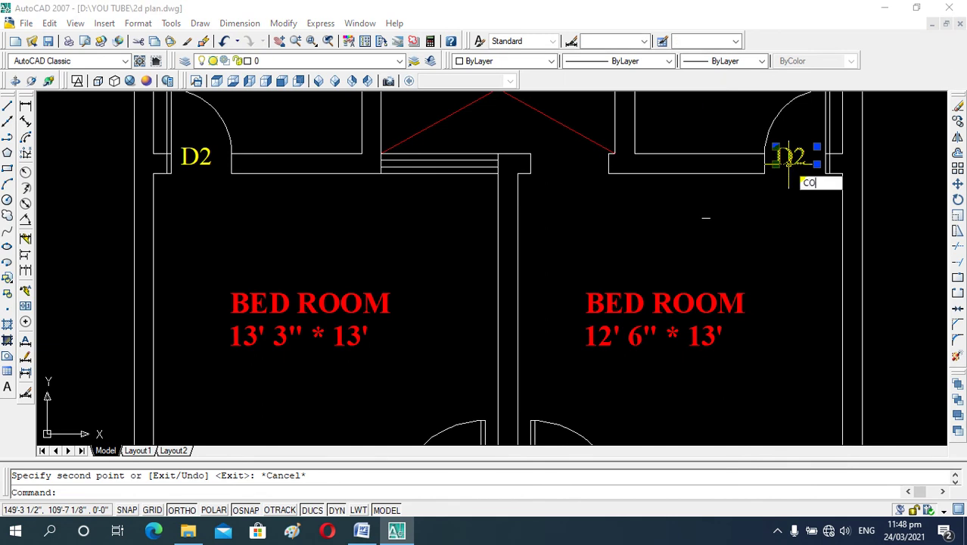
key(Return)
click(789, 171)
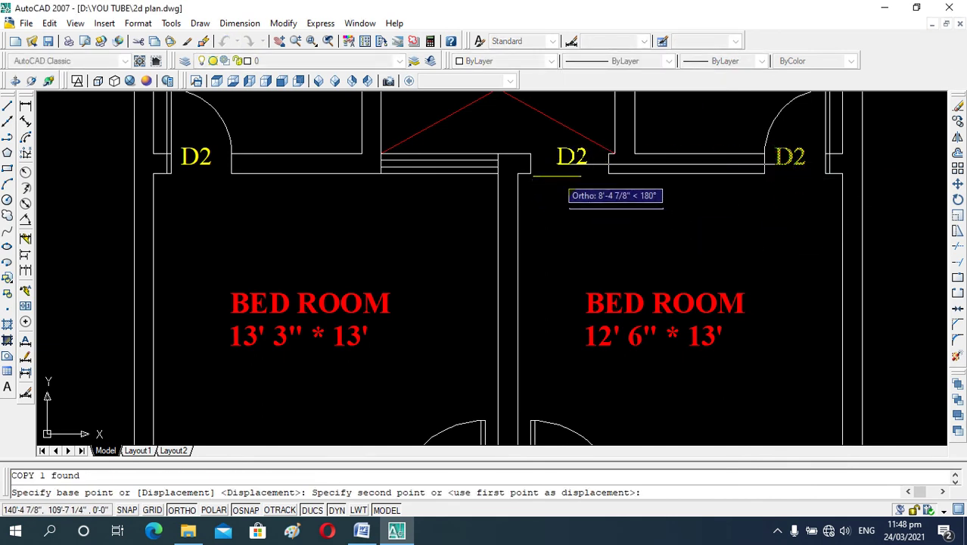
scroll(558, 177, up, 5)
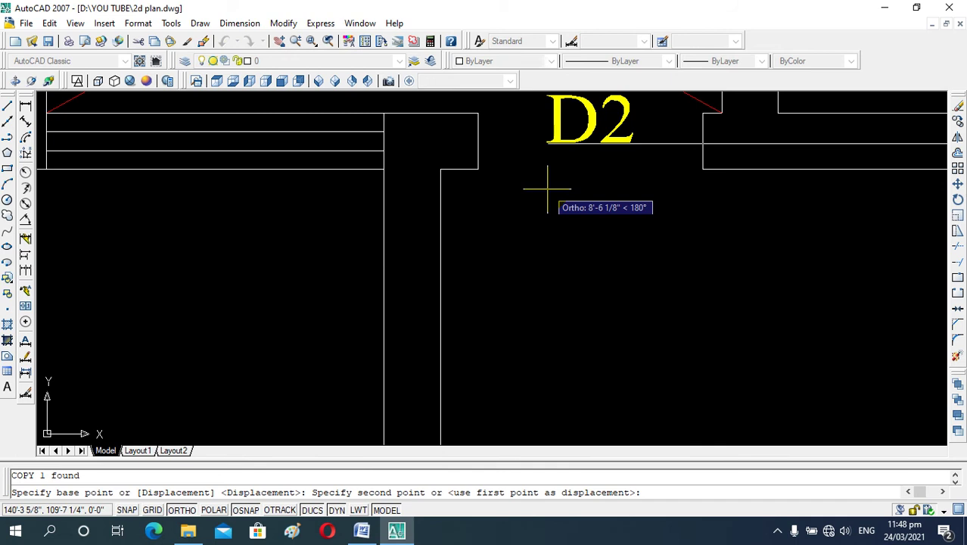
key(F8)
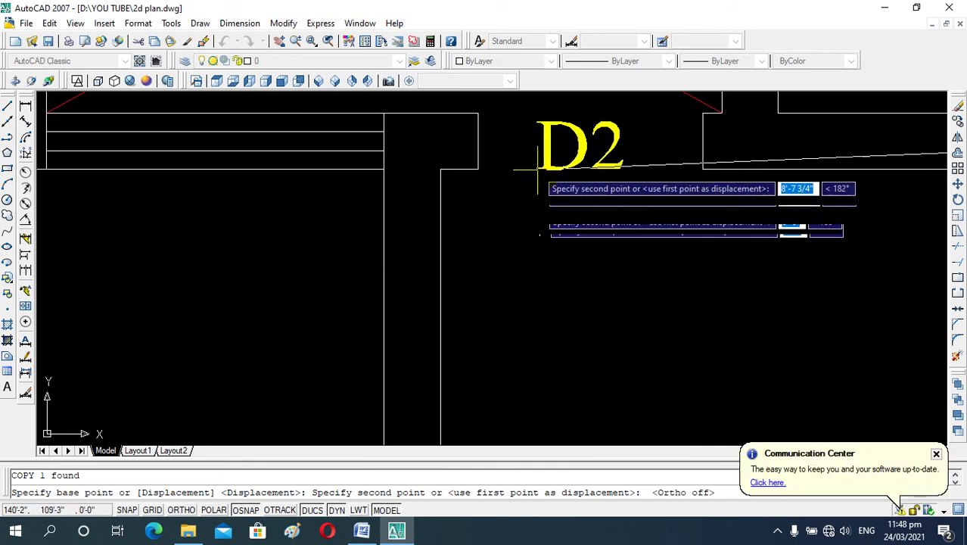
click(539, 212)
scroll(602, 202, down, 2)
scroll(602, 203, down, 2)
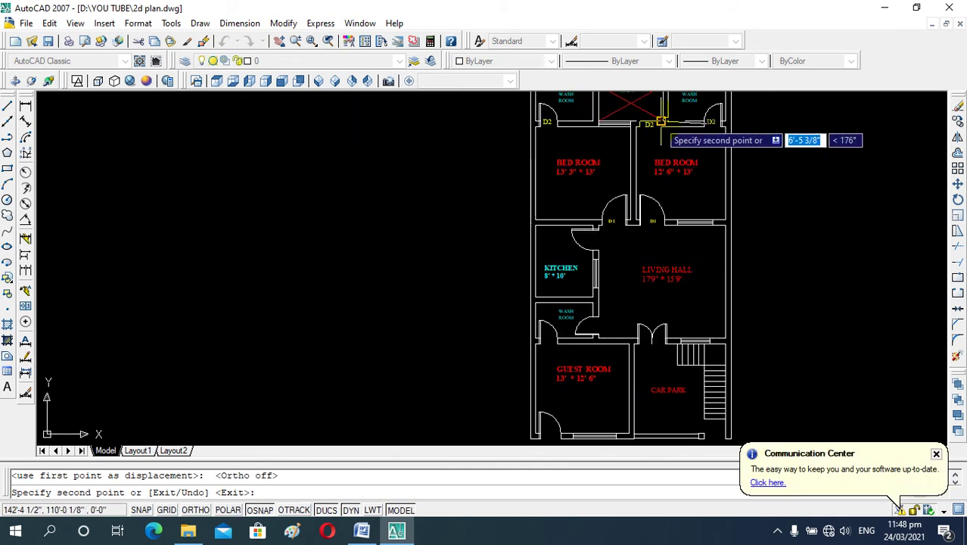
scroll(598, 219, down, 2)
scroll(585, 270, up, 2)
scroll(605, 242, up, 2)
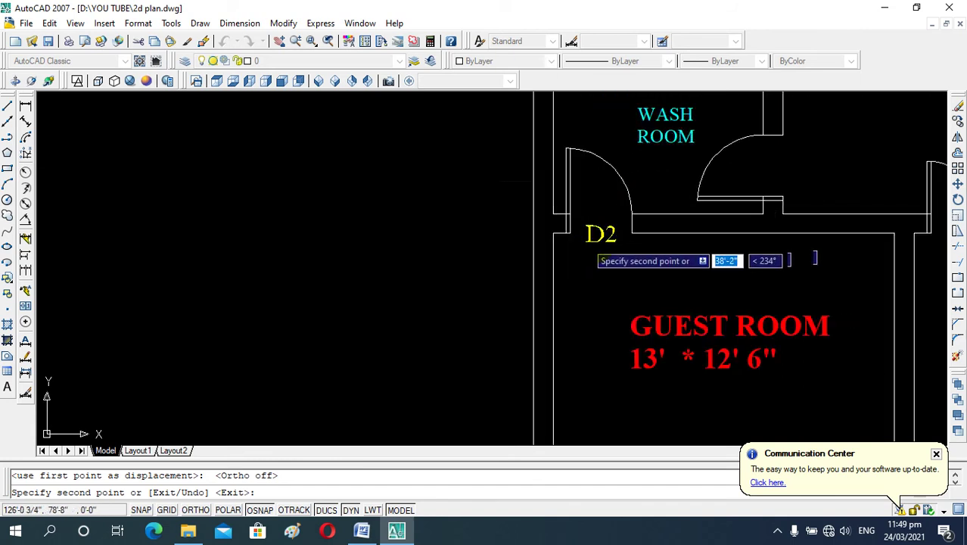
scroll(587, 239, up, 2)
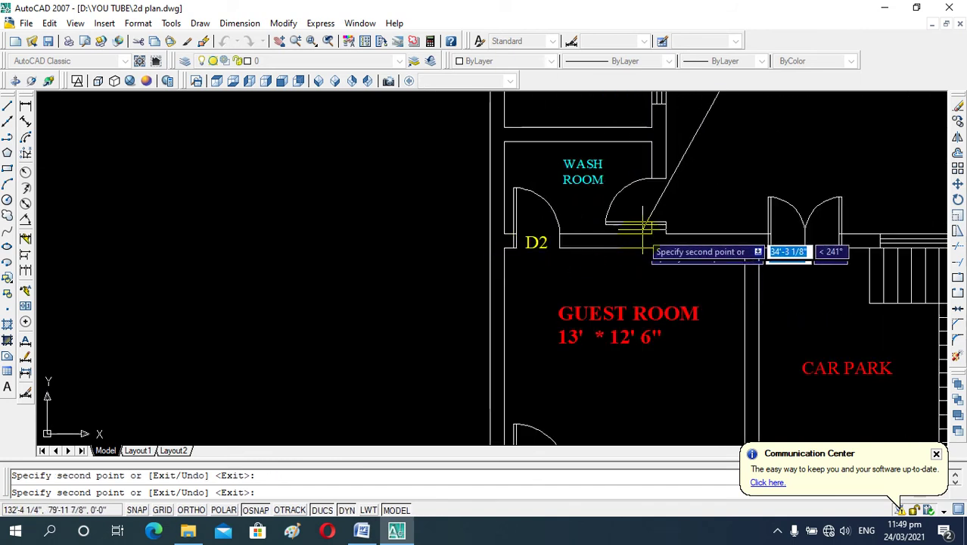
scroll(645, 220, up, 3)
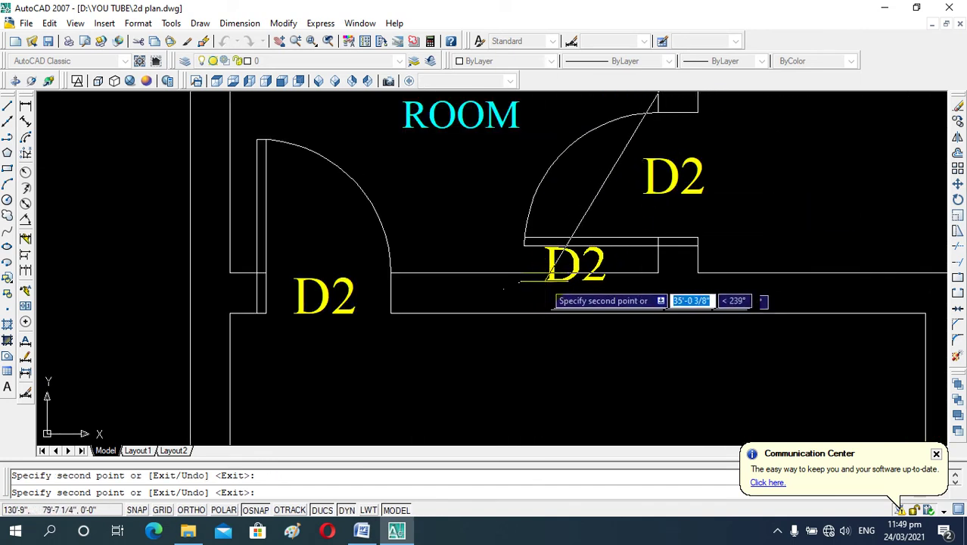
key(Escape)
scroll(677, 235, down, 3)
scroll(682, 229, down, 3)
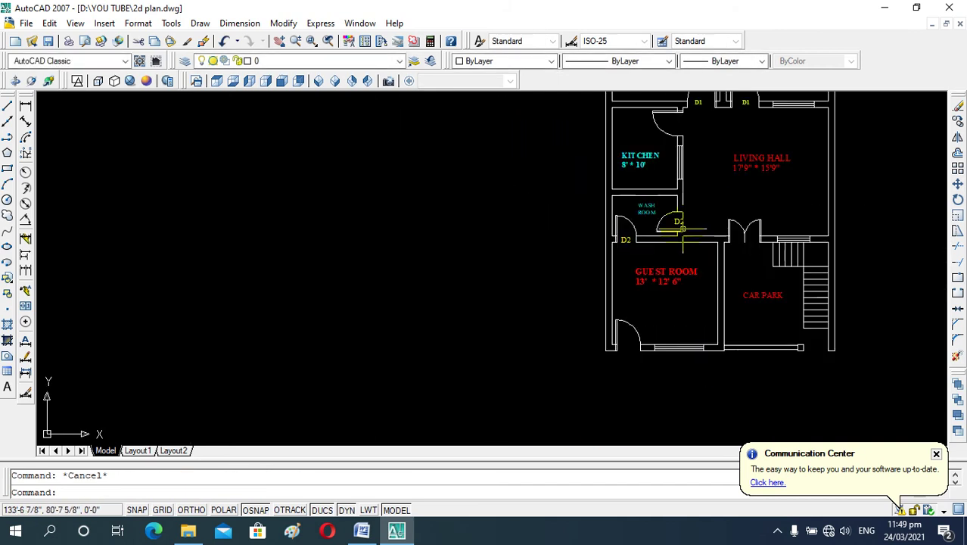
scroll(684, 299, up, 1)
scroll(673, 212, up, 1)
scroll(678, 203, up, 1)
scroll(677, 196, up, 1)
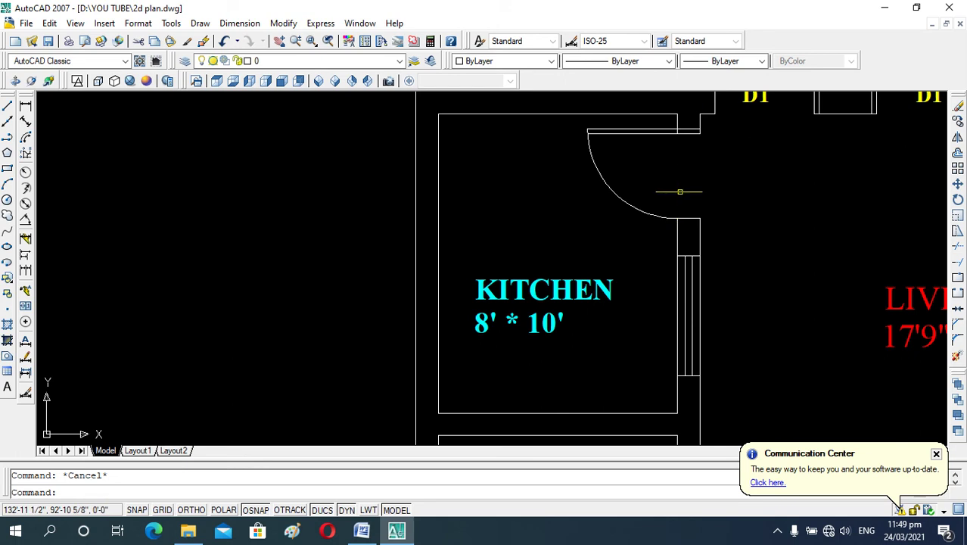
scroll(681, 198, down, 1)
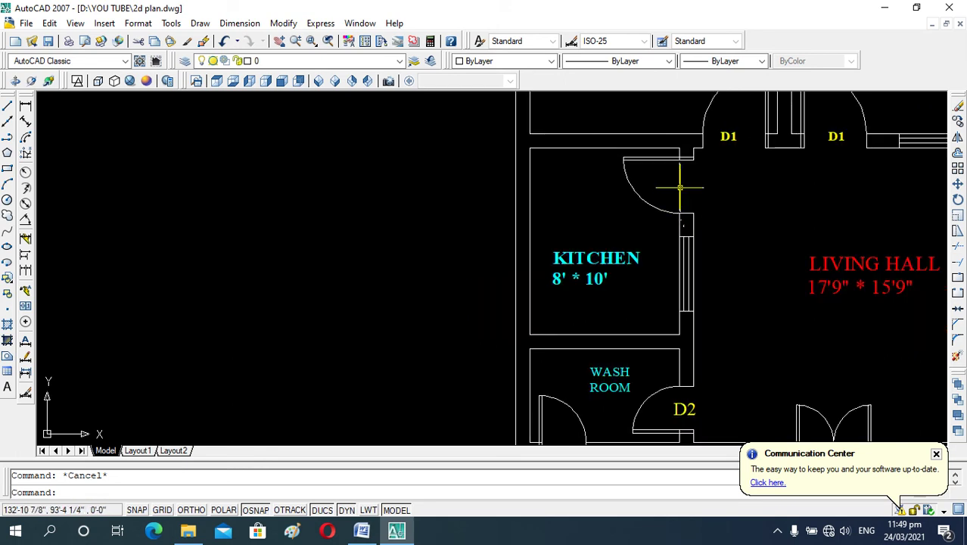
Copy the D1 label to beside the kitchen door.
click(728, 136)
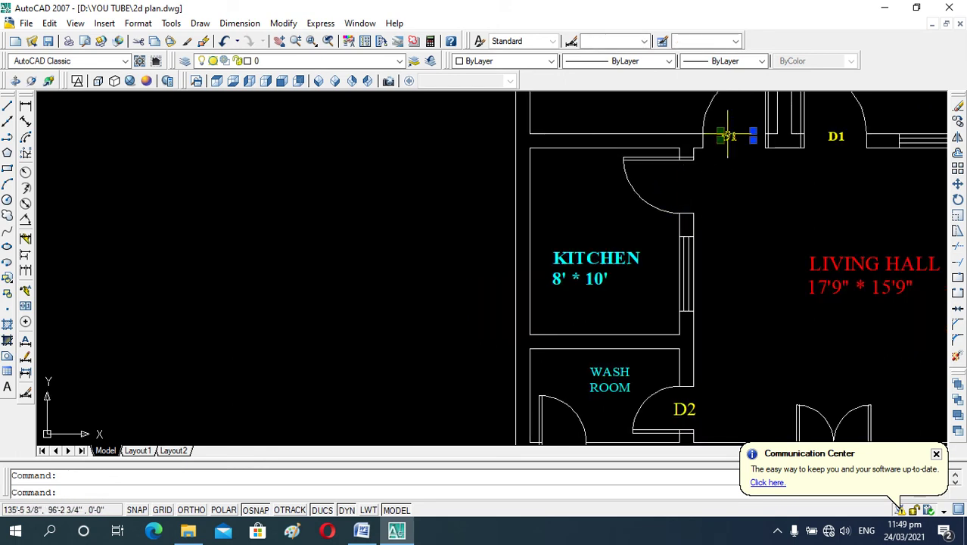
text(c)
key(Return)
click(728, 136)
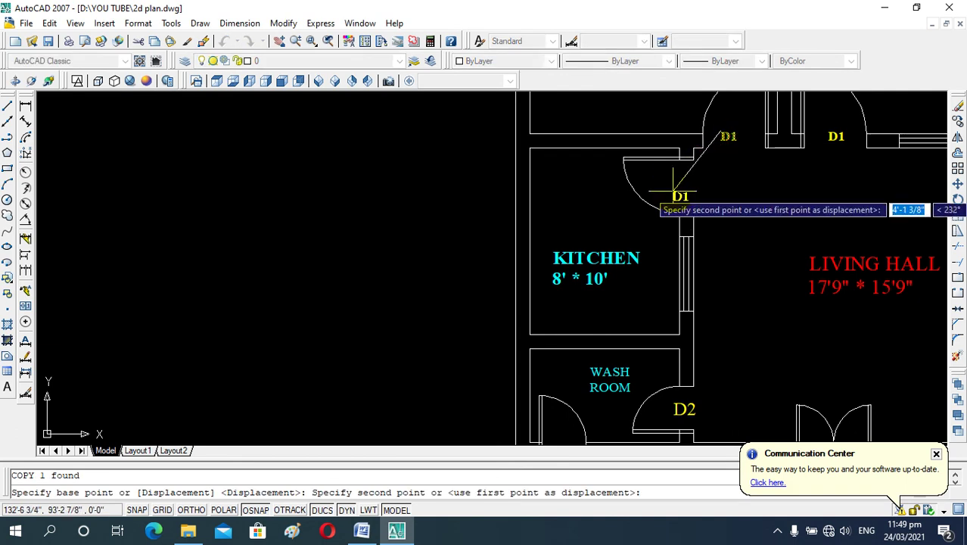
scroll(680, 189, up, 3)
click(671, 171)
key(Escape)
Change the copied label to D3 with 8" text height.
double_click(671, 170)
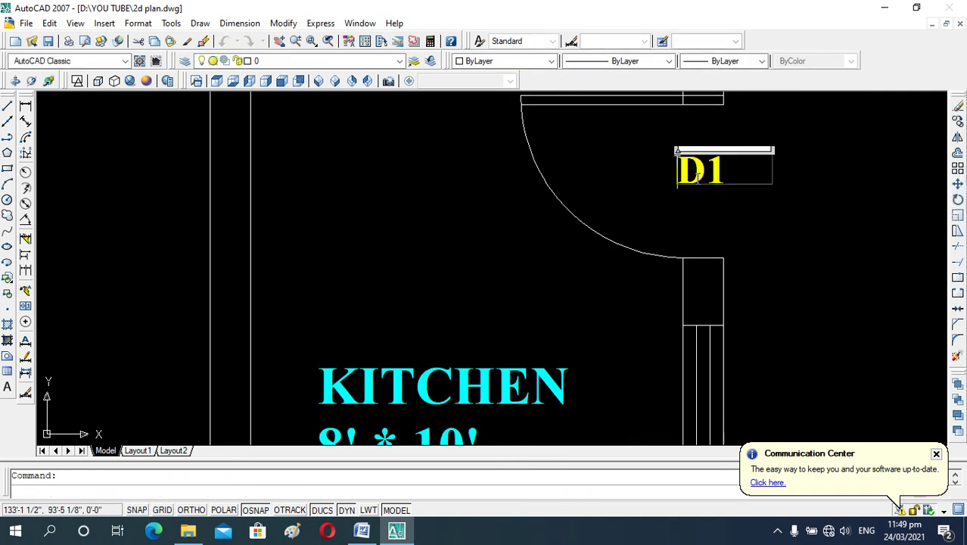
text(3)
drag(732, 169, 678, 169)
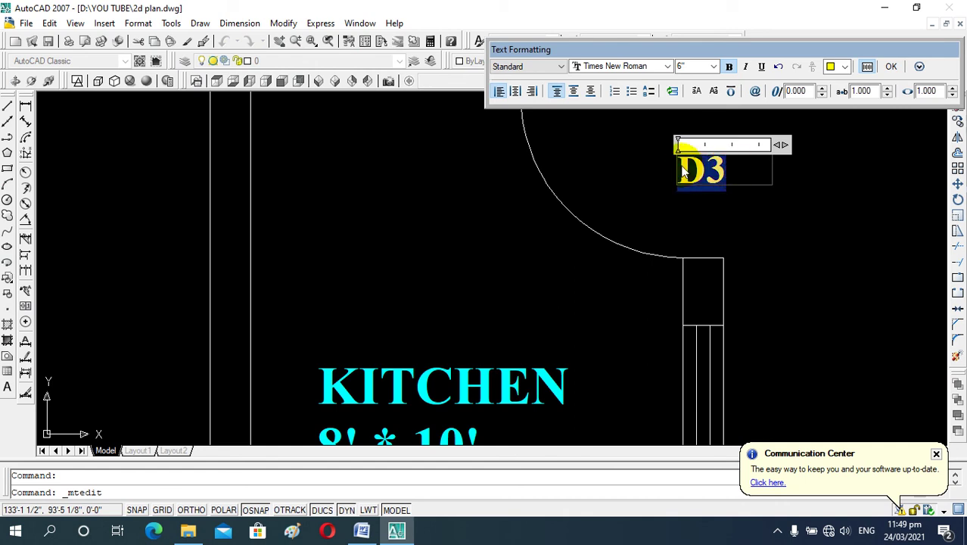
click(713, 66)
click(710, 90)
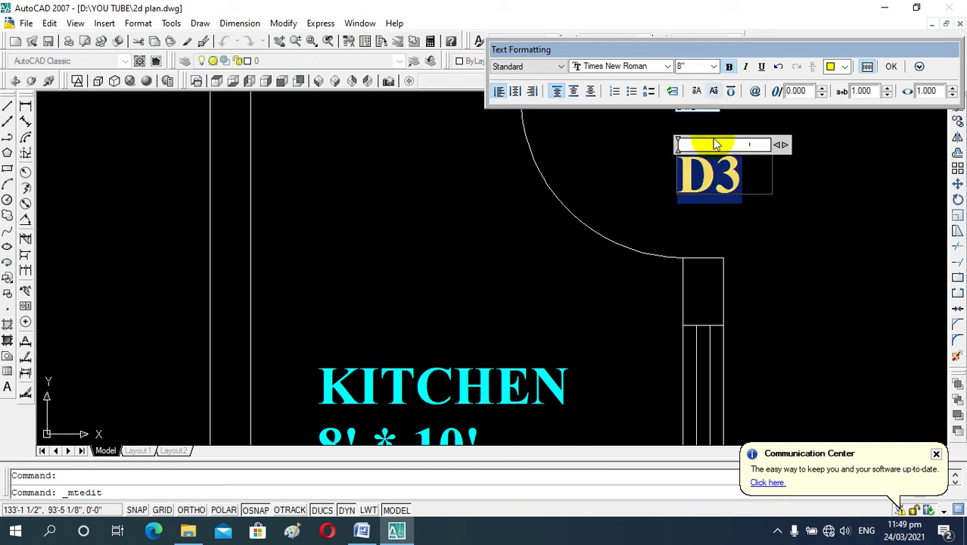
click(745, 209)
Select the kitchen D3 label and begin copying it.
scroll(704, 210, down, 3)
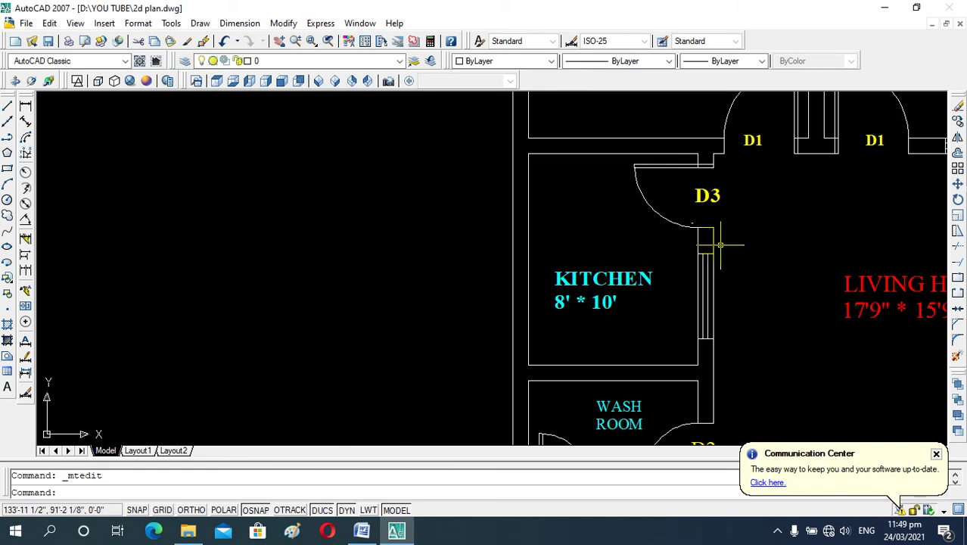
click(712, 195)
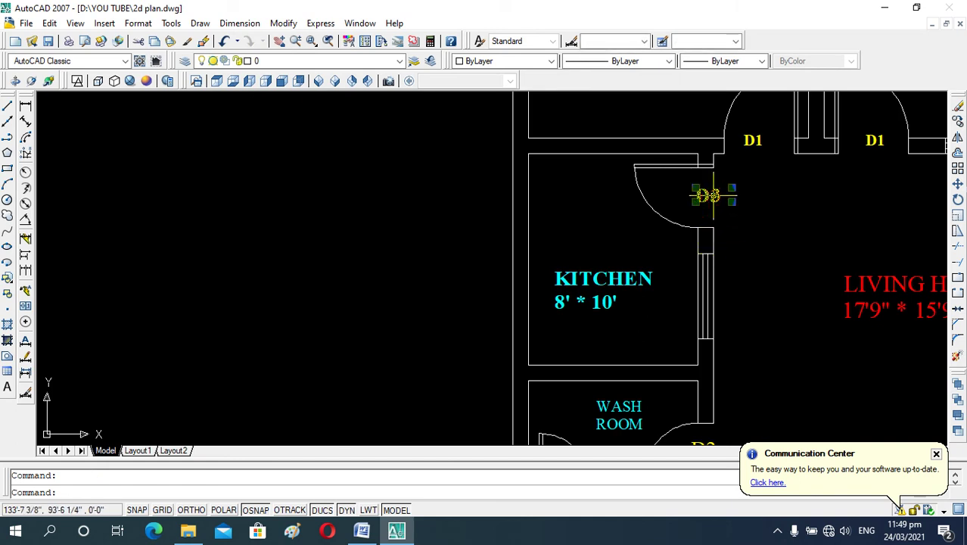
text(co)
key(Return)
Place a copy of the D3 label at the guest room's bottom door.
click(709, 190)
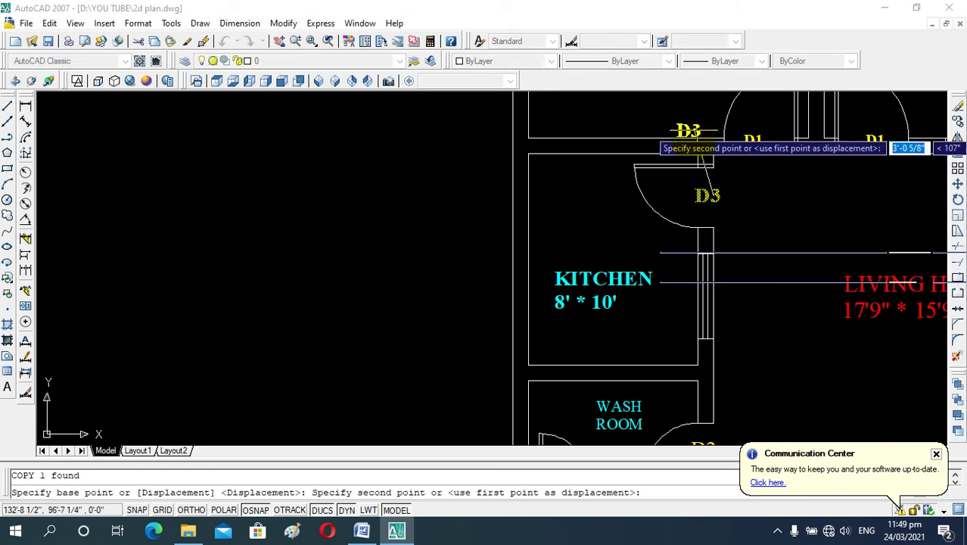
scroll(690, 128, down, 4)
scroll(665, 257, up, 3)
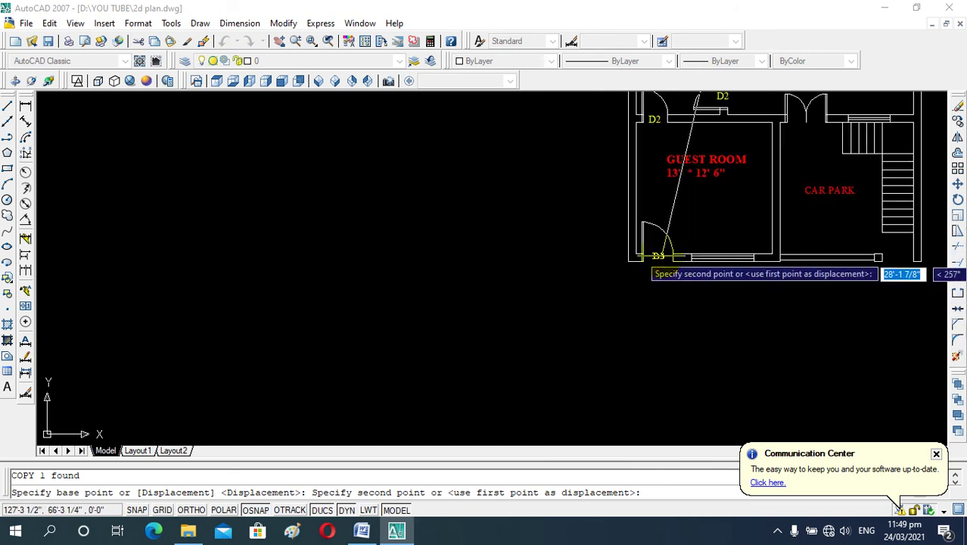
scroll(665, 257, up, 4)
click(643, 267)
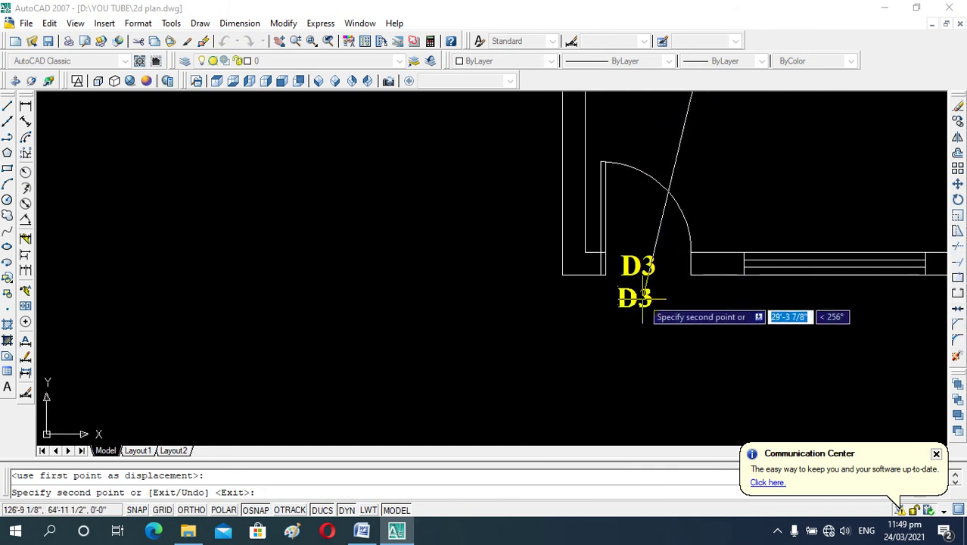
key(Escape)
scroll(651, 325, down, 2)
scroll(681, 340, down, 3)
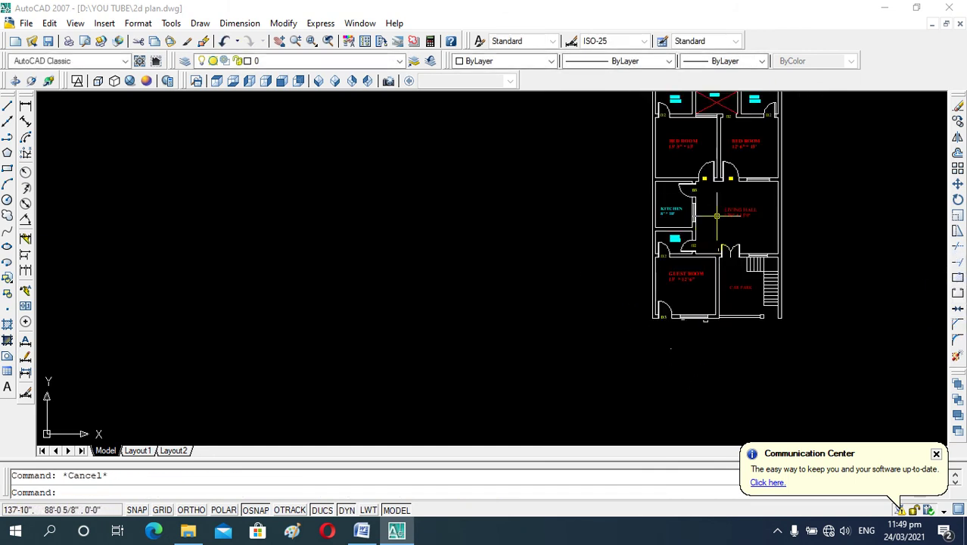
scroll(707, 290, up, 2)
scroll(738, 281, up, 4)
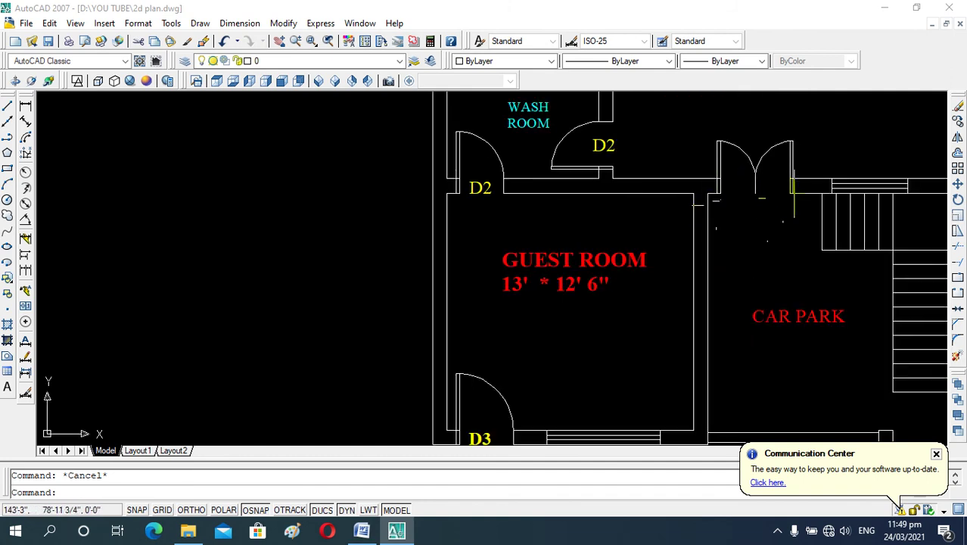
scroll(651, 275, down, 4)
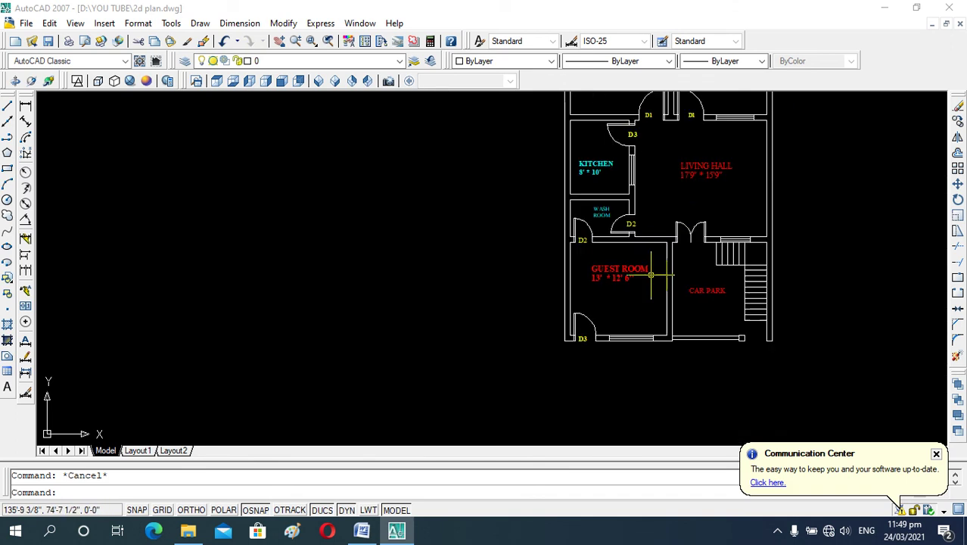
scroll(639, 142, up, 2)
Copy D3 to the car park double door and relabel it D4.
click(622, 127)
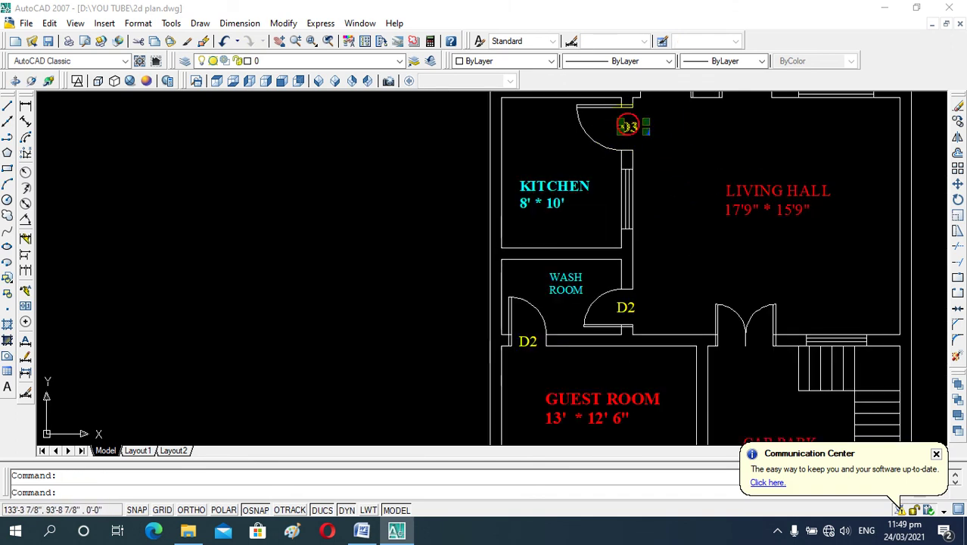
text(co)
key(Return)
click(622, 128)
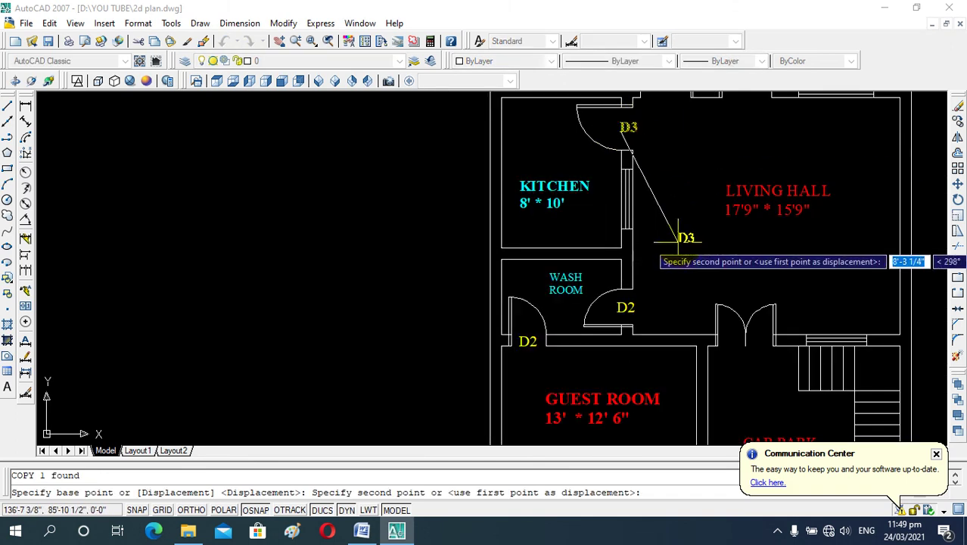
scroll(764, 361, up, 1)
scroll(719, 355, up, 2)
scroll(651, 333, up, 1)
scroll(617, 320, up, 1)
click(616, 319)
key(Escape)
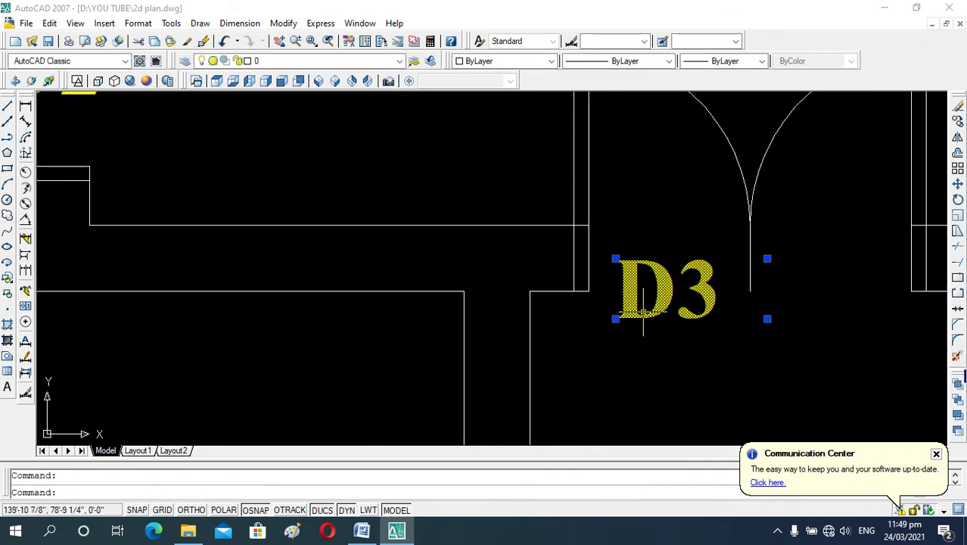
double_click(636, 319)
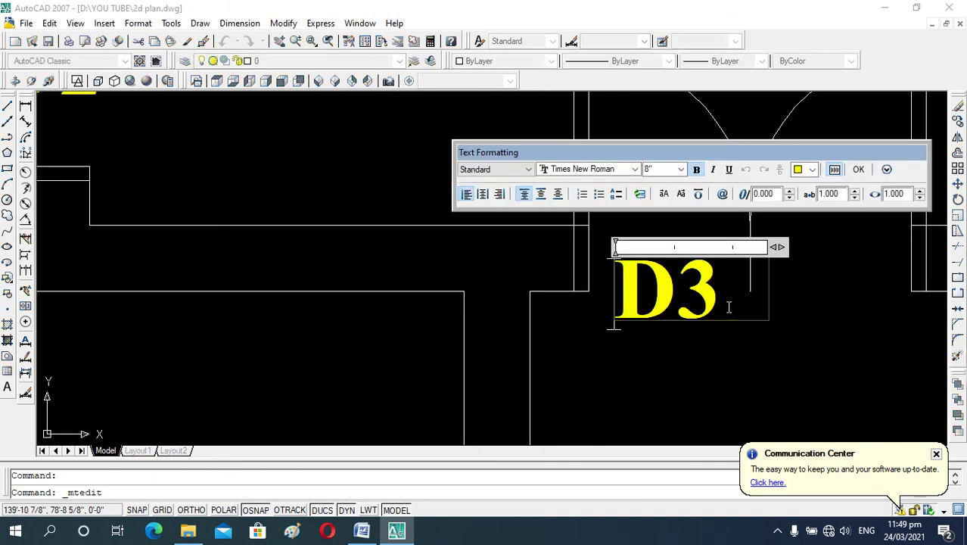
key(BackSpace)
text(4)
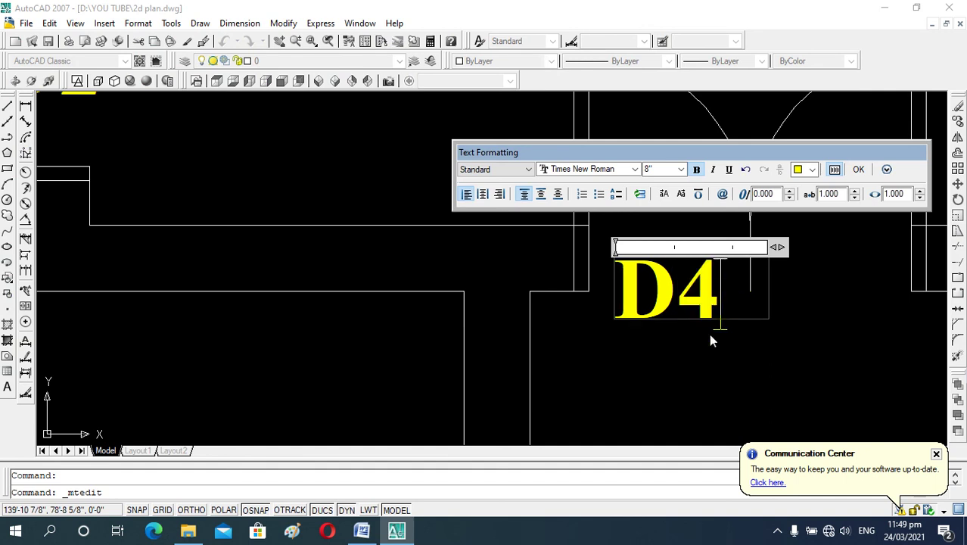
click(709, 334)
Start a new multiline text with the T command below the bottom wall.
scroll(773, 292, down, 2)
scroll(773, 291, down, 1)
scroll(772, 291, down, 2)
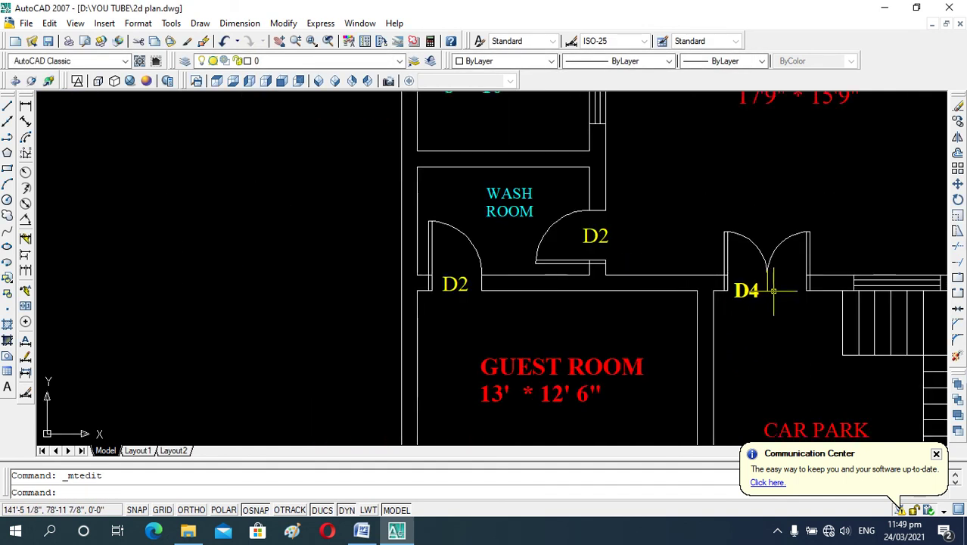
scroll(773, 292, down, 2)
scroll(697, 292, down, 2)
scroll(697, 292, up, 2)
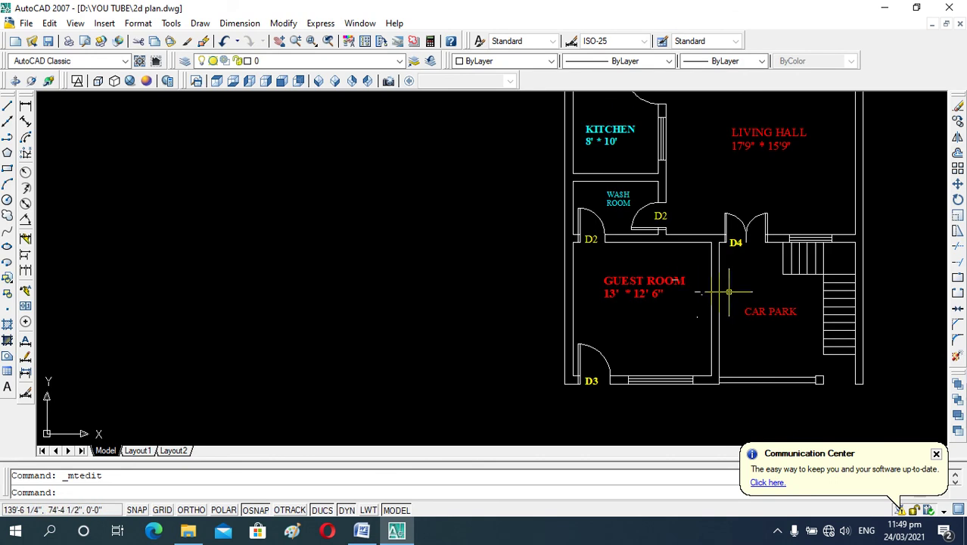
scroll(728, 292, down, 3)
scroll(715, 122, up, 4)
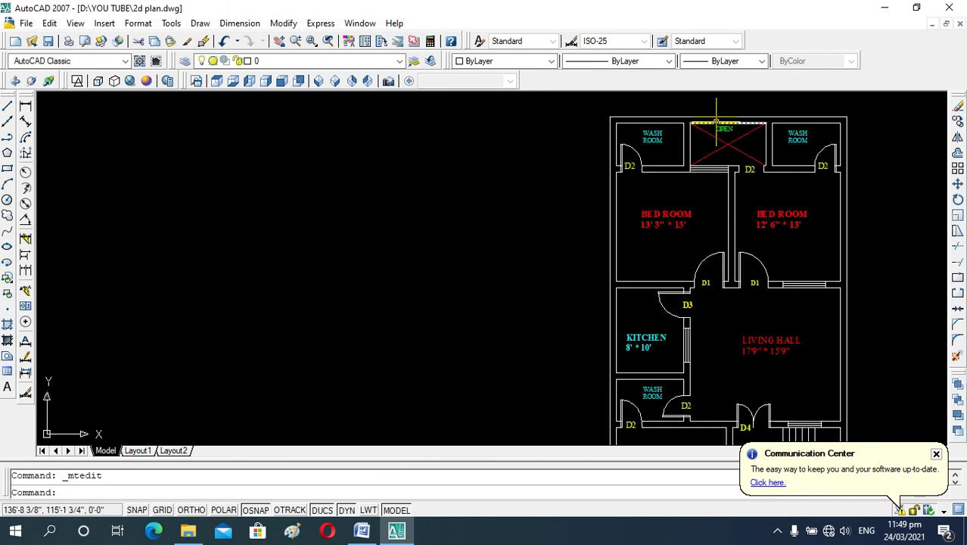
scroll(715, 122, up, 2)
scroll(656, 246, down, 2)
scroll(665, 227, down, 3)
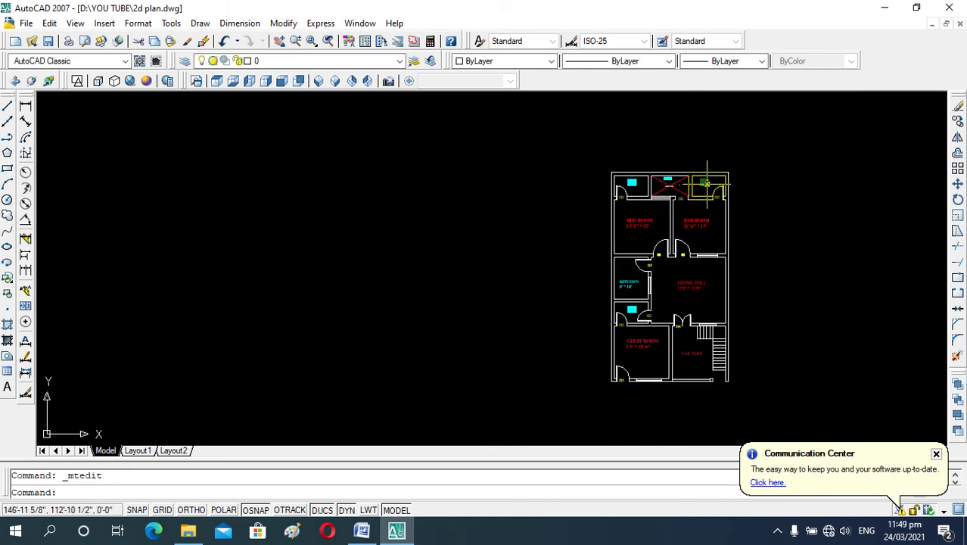
scroll(700, 269, up, 2)
scroll(620, 194, down, 2)
scroll(628, 220, up, 3)
scroll(641, 239, down, 2)
scroll(654, 408, up, 1)
scroll(654, 408, up, 2)
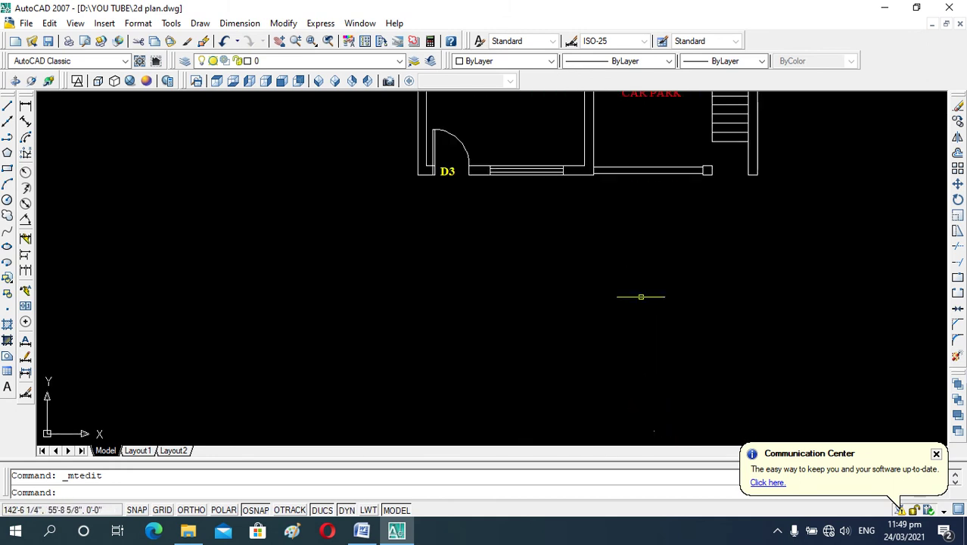
scroll(633, 174, up, 3)
scroll(631, 285, down, 2)
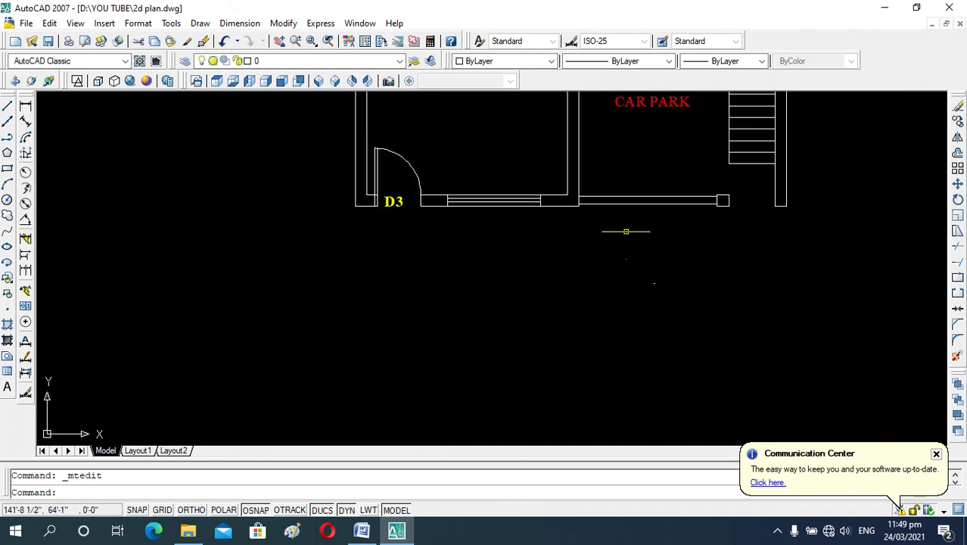
scroll(626, 228, up, 1)
text(t)
key(Return)
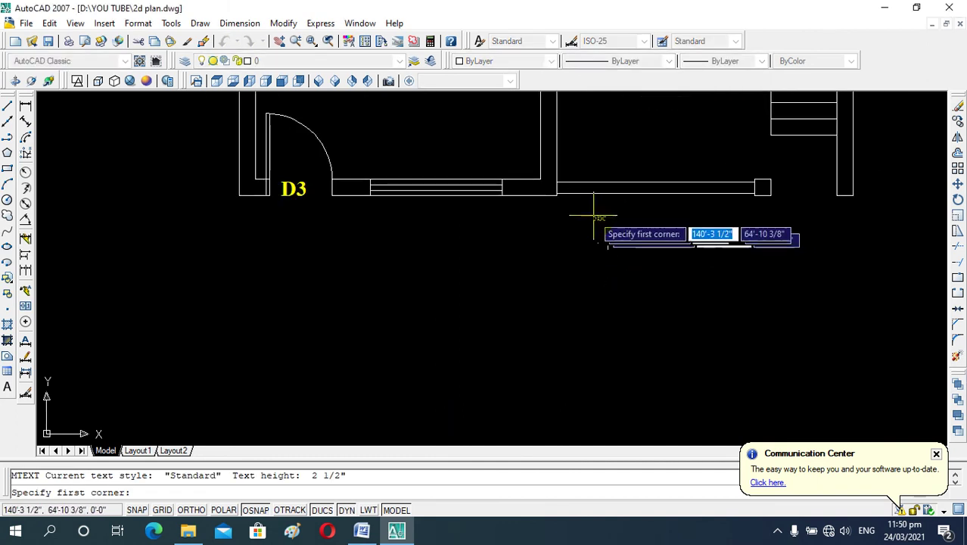
Draw the text box below the car park opening and choose Times New Roman.
scroll(595, 215, up, 3)
click(569, 190)
click(874, 242)
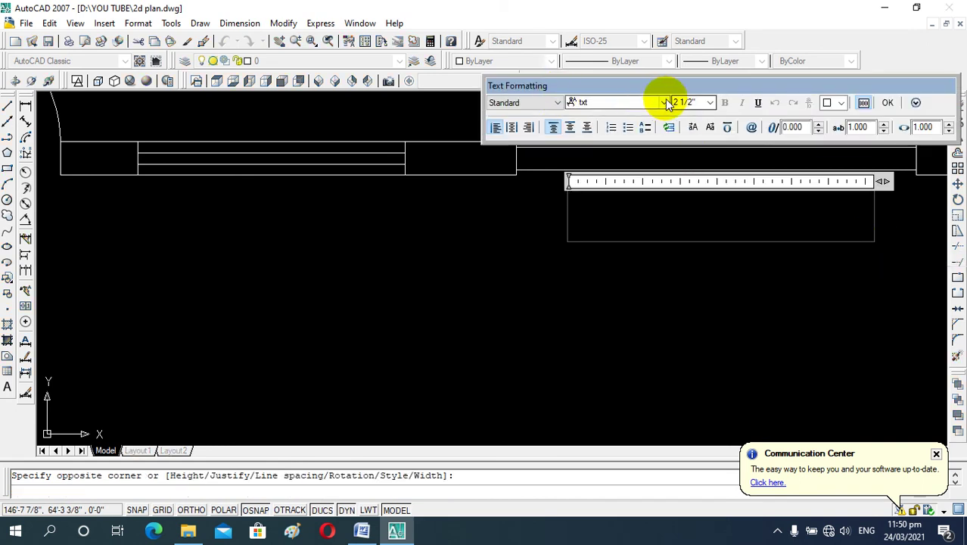
click(664, 103)
text(ti)
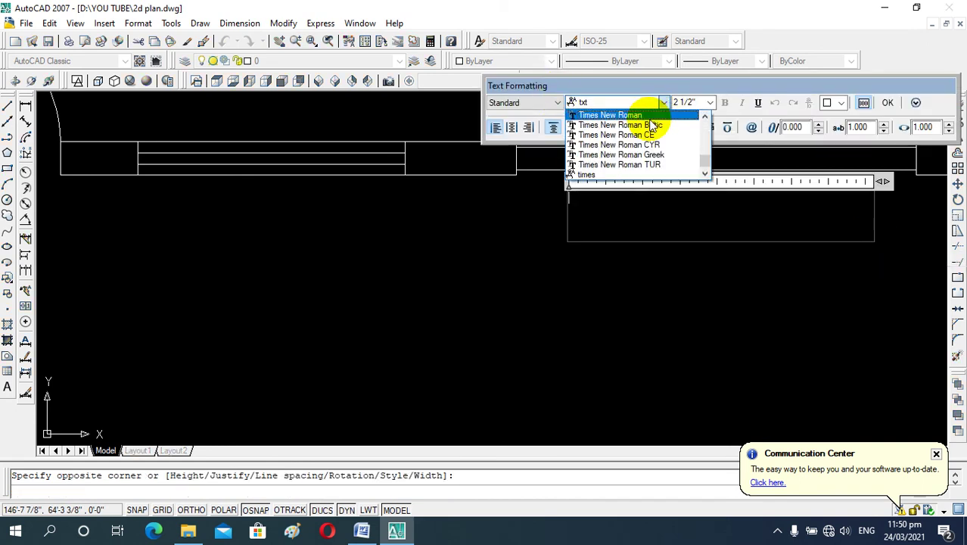
click(640, 115)
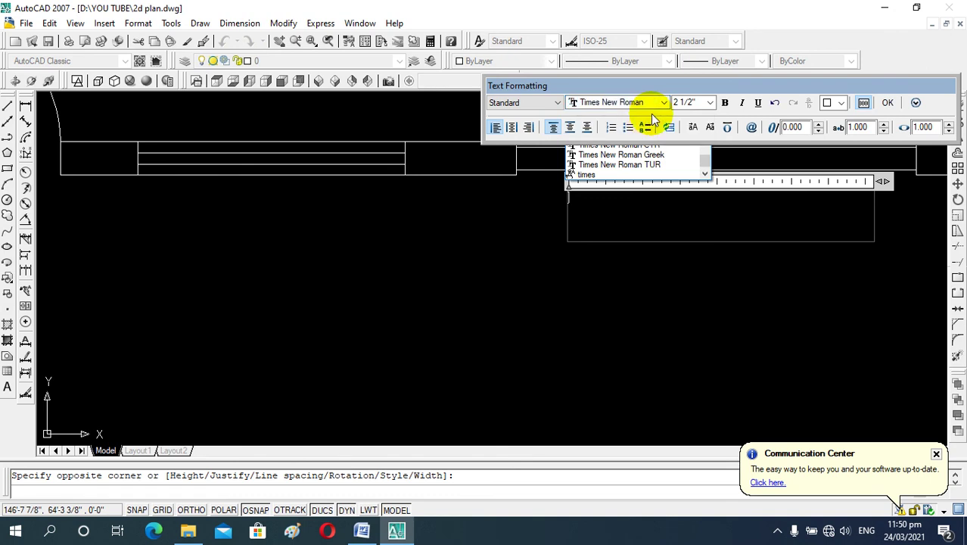
Enter MAIN GATE in bold red text at 8" height.
click(710, 103)
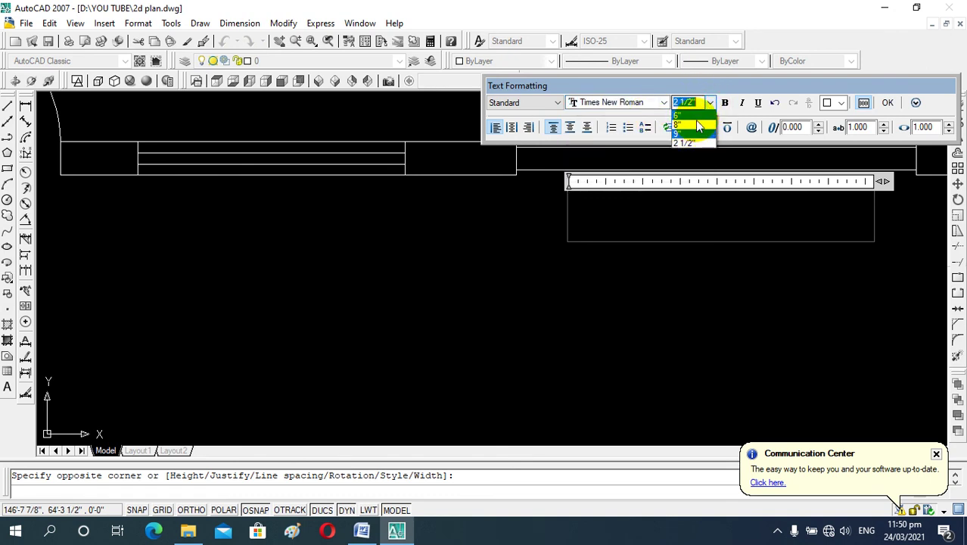
click(698, 127)
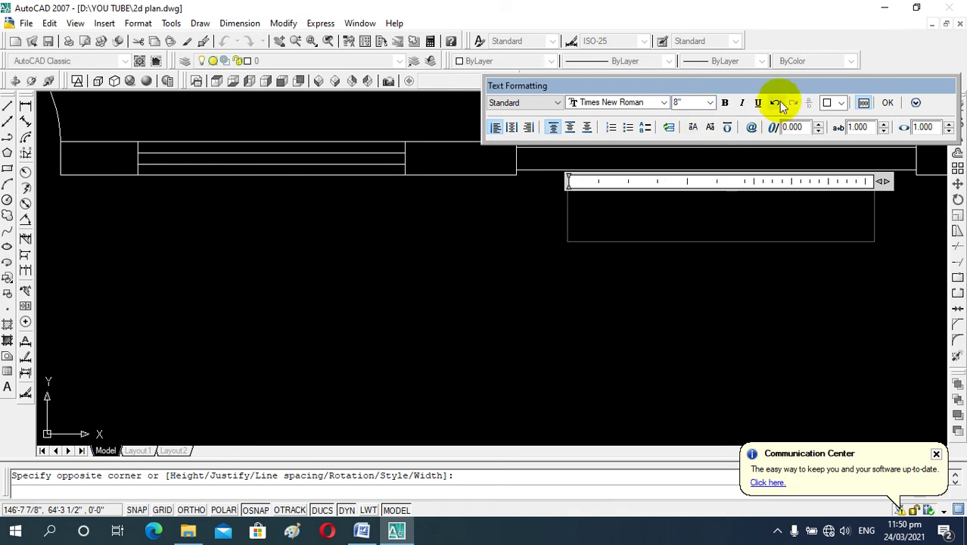
click(725, 103)
click(832, 103)
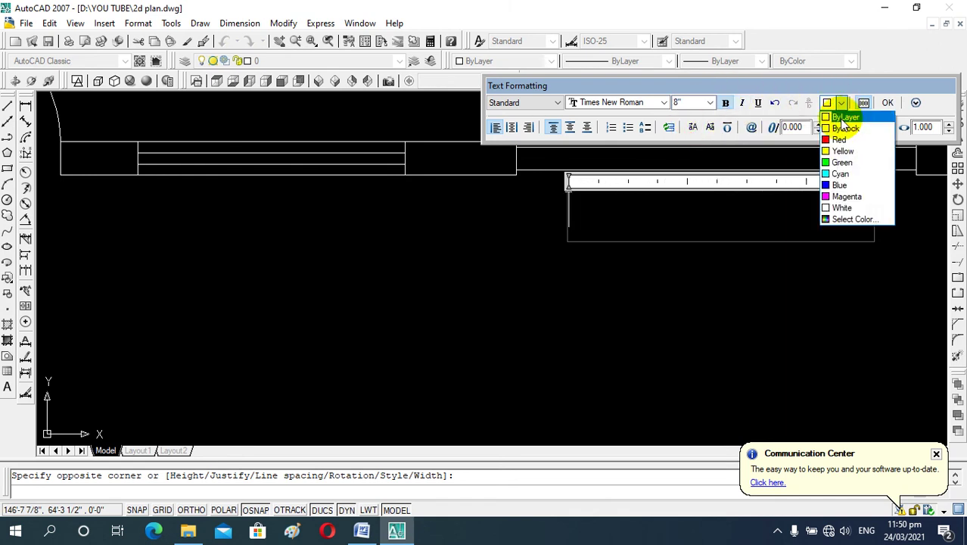
click(838, 140)
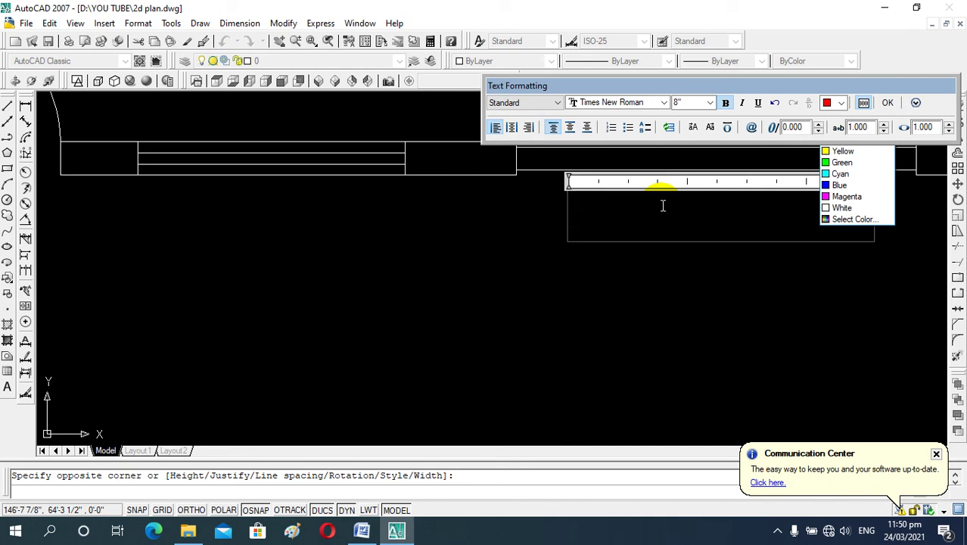
text(MAIN )
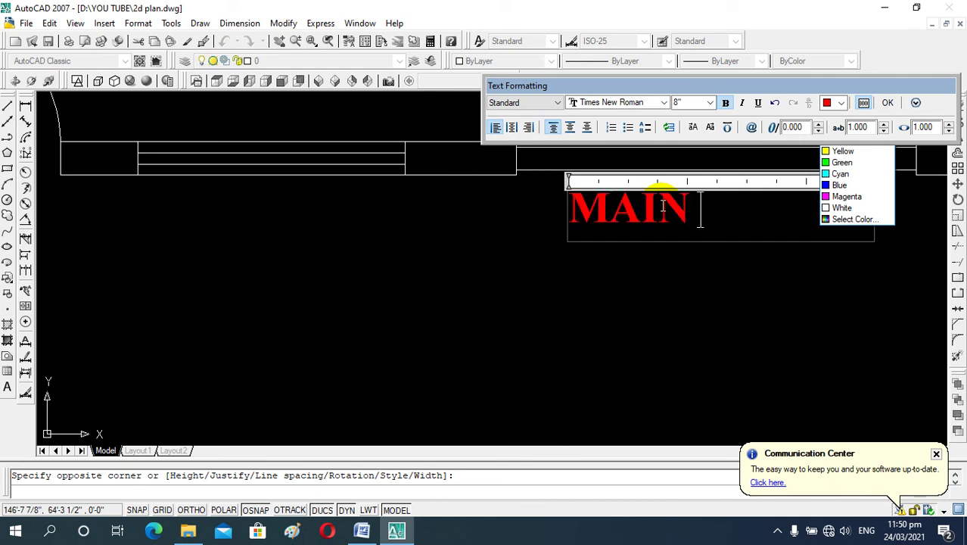
text(GATE)
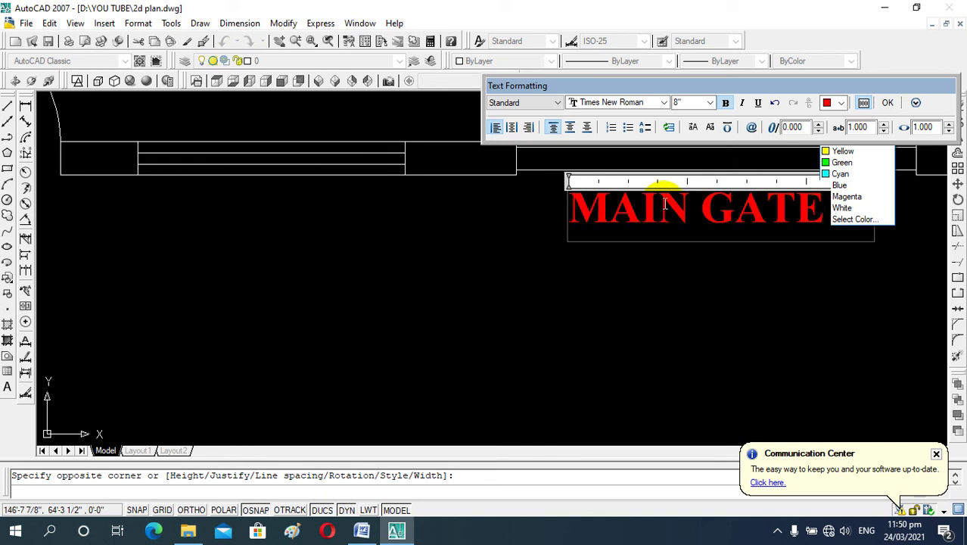
click(655, 275)
scroll(628, 280, down, 4)
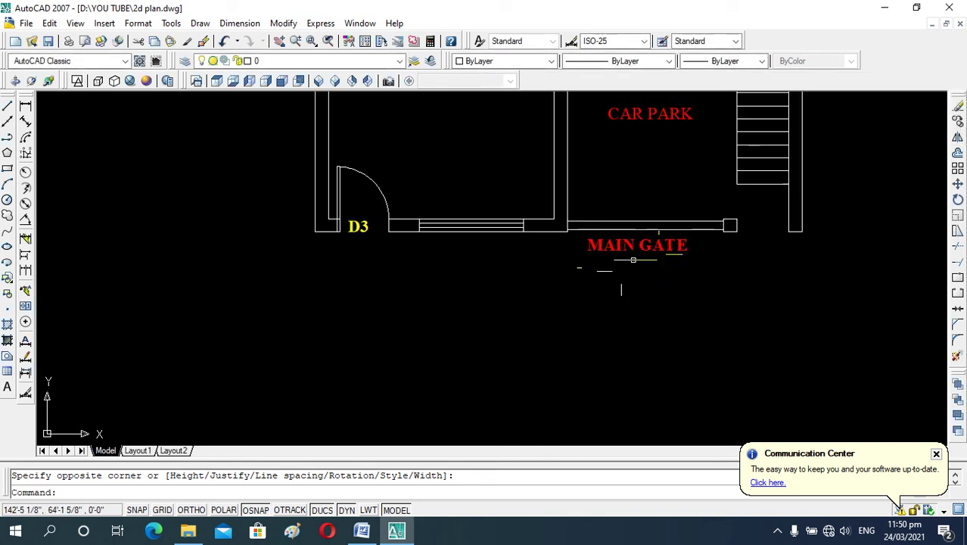
Copy the yellow D4 door label to a spot near the gate.
scroll(683, 274, down, 2)
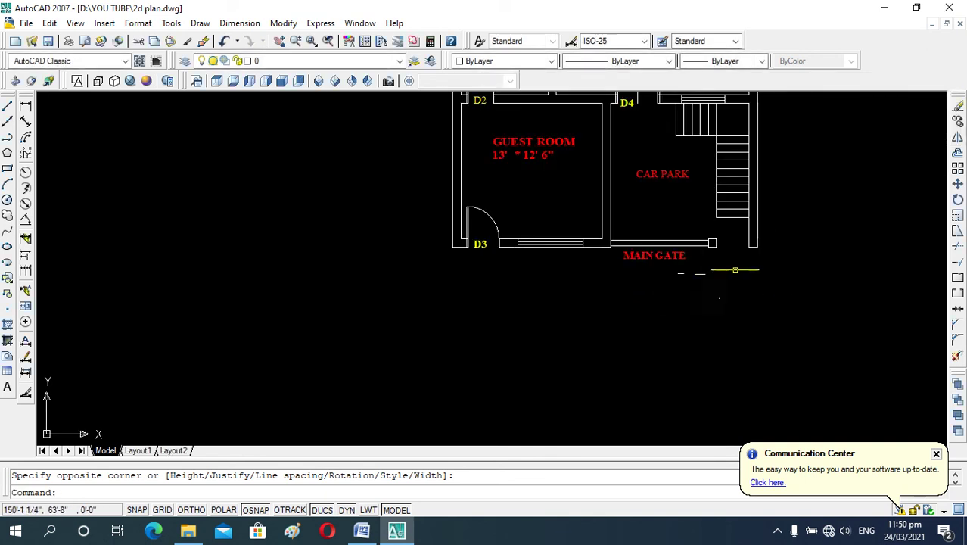
scroll(723, 257, up, 5)
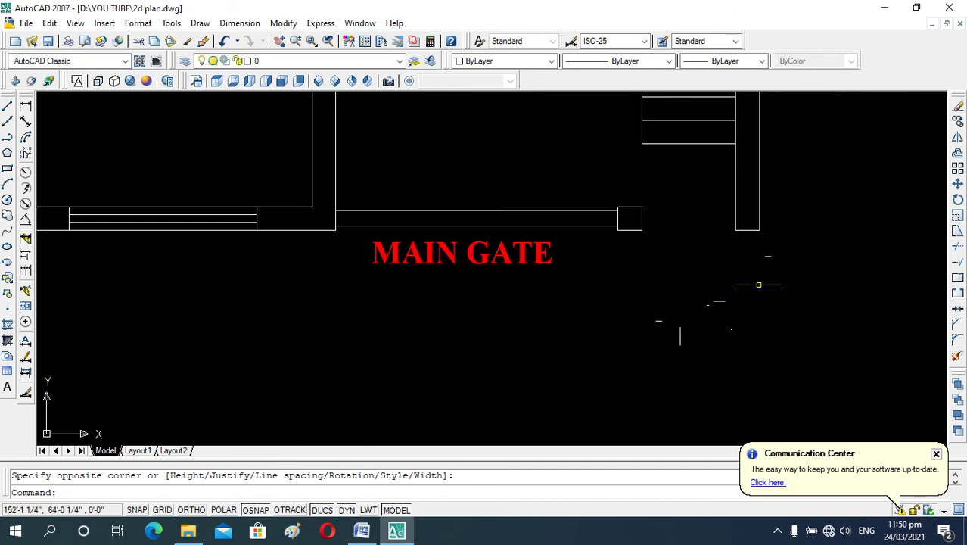
scroll(758, 285, down, 4)
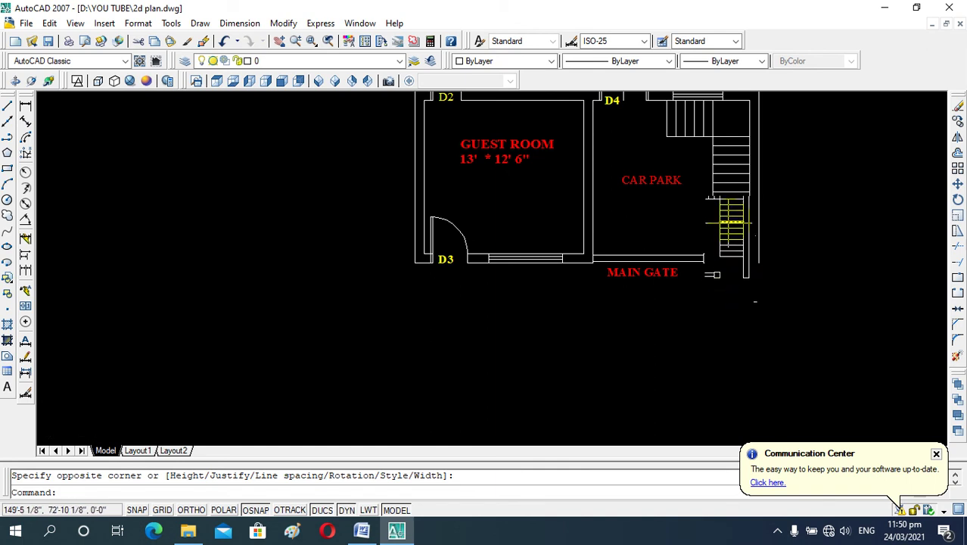
scroll(729, 295, down, 2)
scroll(672, 239, down, 2)
scroll(651, 219, up, 4)
scroll(636, 197, up, 2)
scroll(610, 166, up, 2)
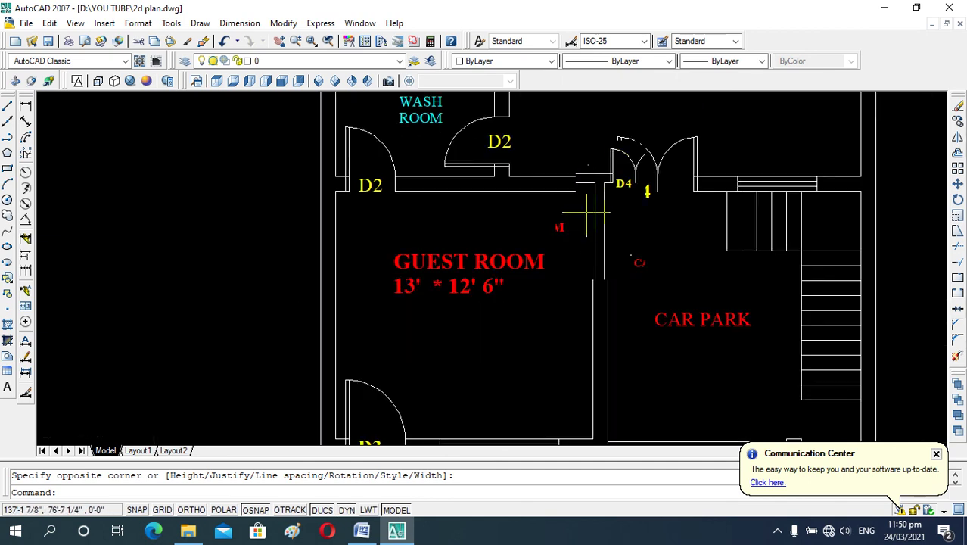
scroll(646, 218, up, 2)
click(628, 173)
text(co)
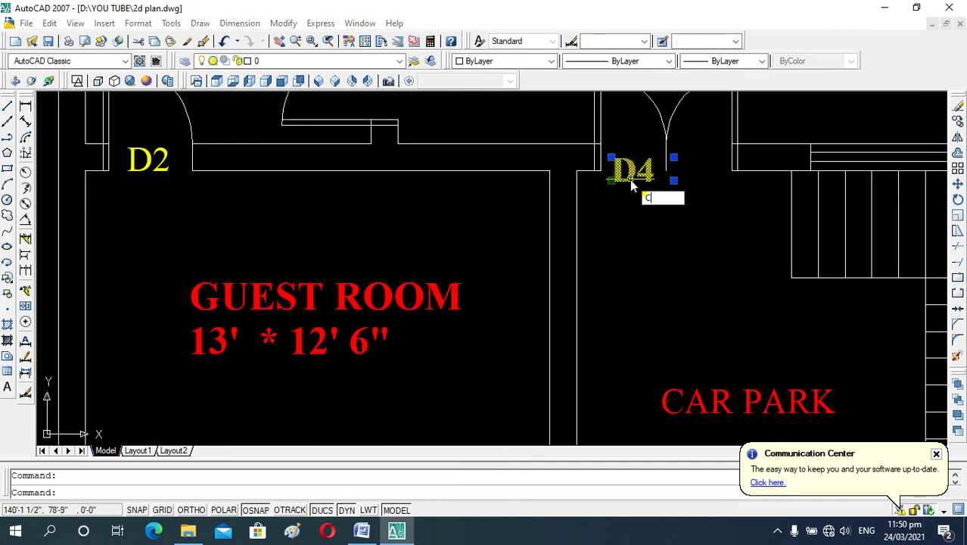
key(Return)
click(629, 180)
scroll(578, 161, down, 5)
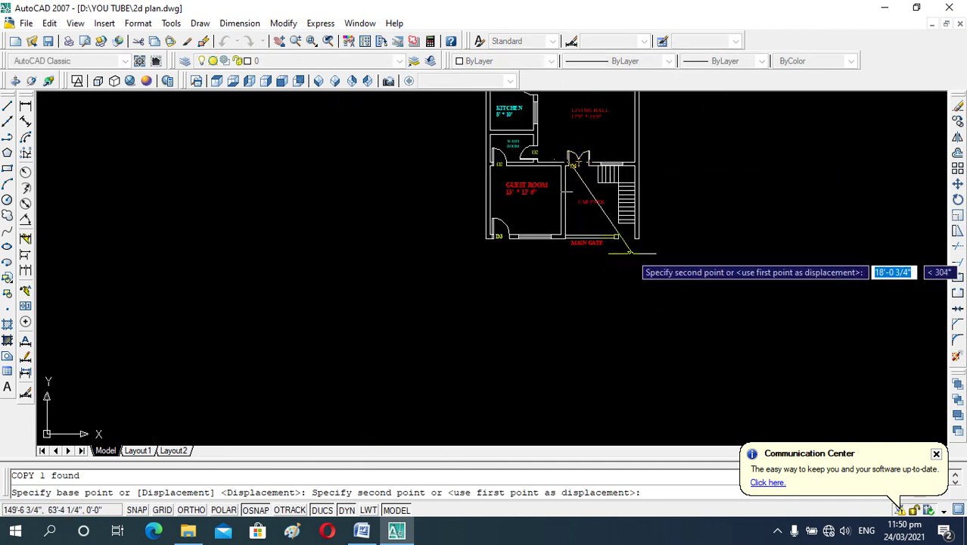
scroll(616, 242, up, 6)
scroll(605, 200, up, 2)
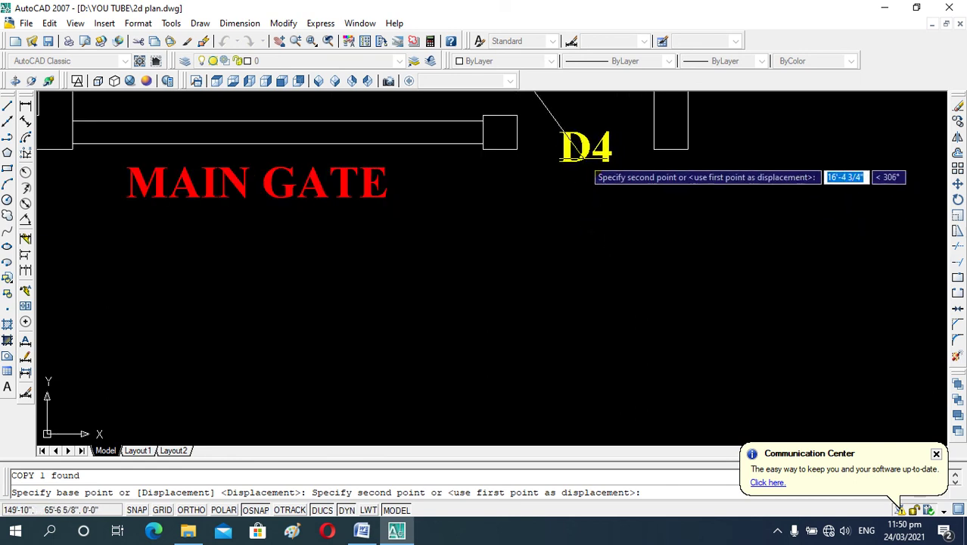
key(Escape)
Edit the copied D4 text so it reads S GATE.
double_click(587, 155)
click(613, 149)
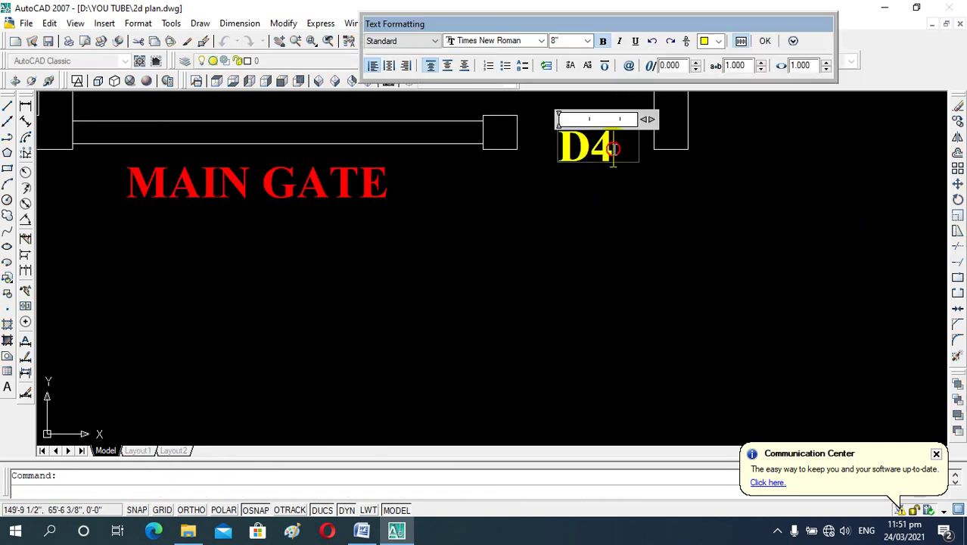
key(Left)
key(BackSpace)
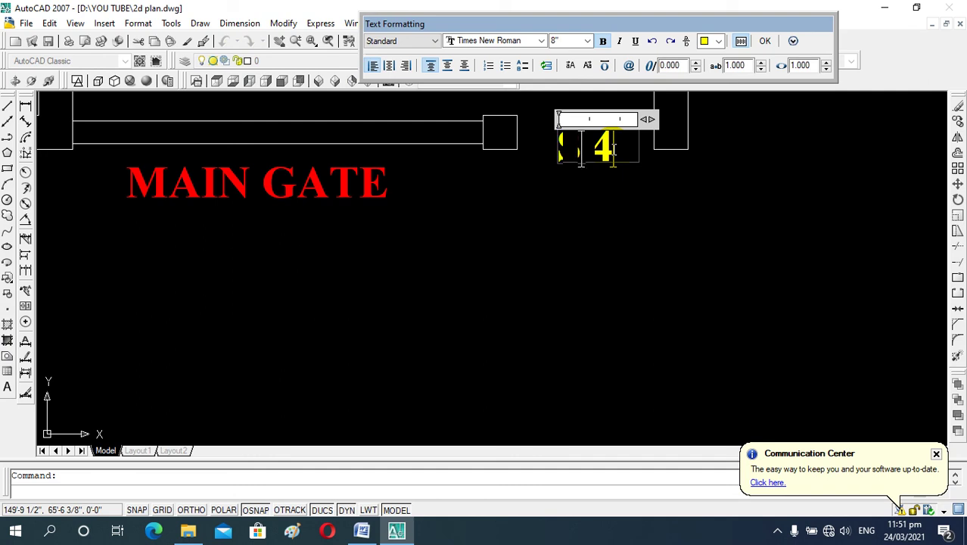
key(BackSpace)
key(Return)
text(GATE)
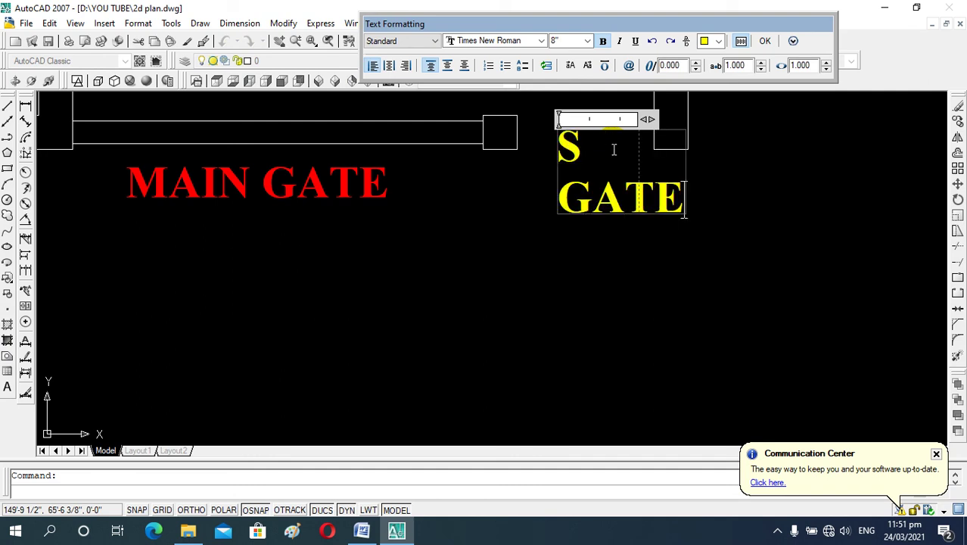
click(594, 257)
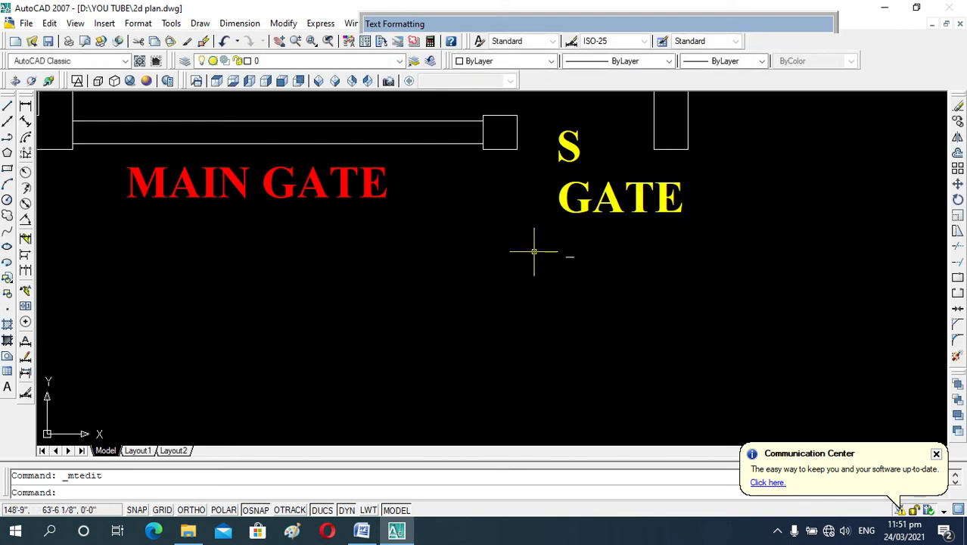
Widen the S GATE text box so the label fits on one line.
click(564, 215)
click(630, 198)
double_click(601, 206)
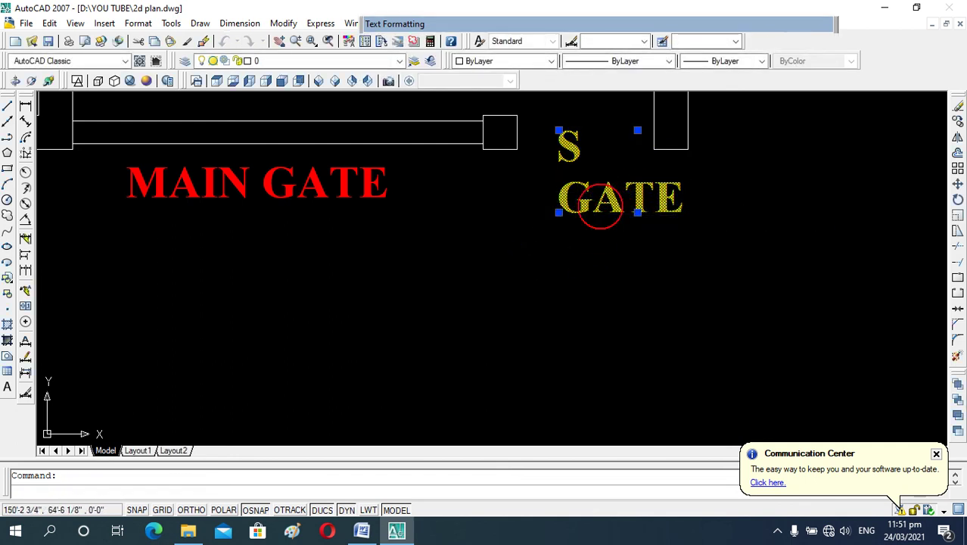
drag(647, 119, 749, 119)
click(733, 246)
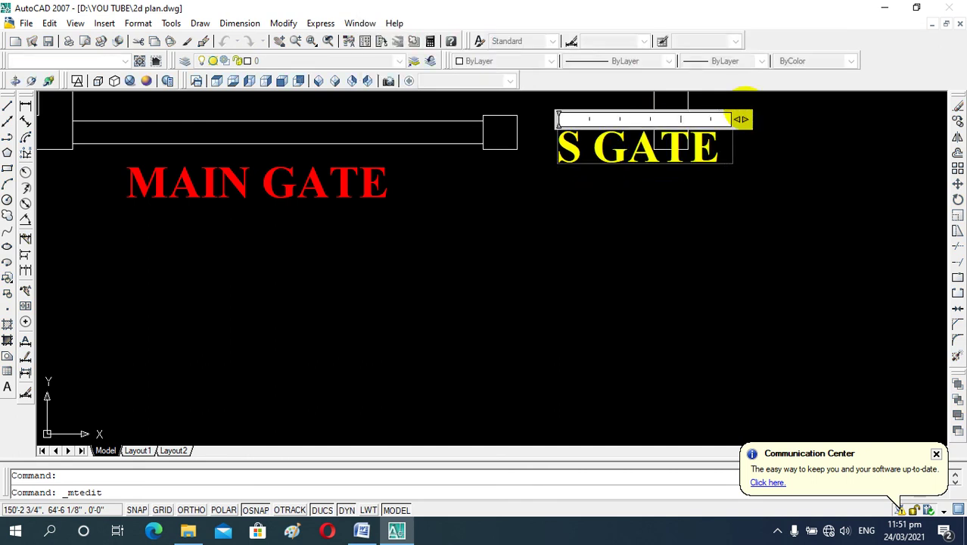
key(Escape)
Move the S GATE label to just right of MAIN GATE.
click(590, 147)
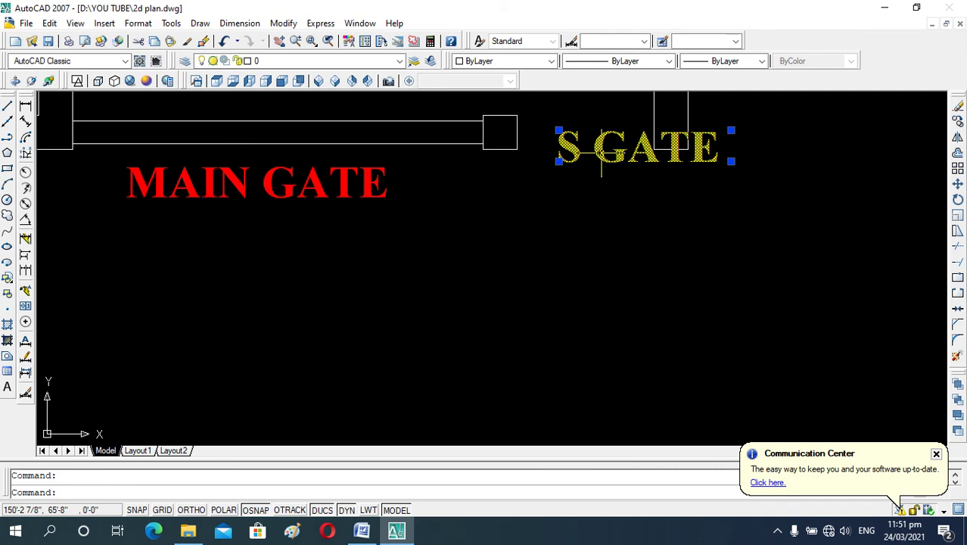
key(m)
key(Return)
click(587, 169)
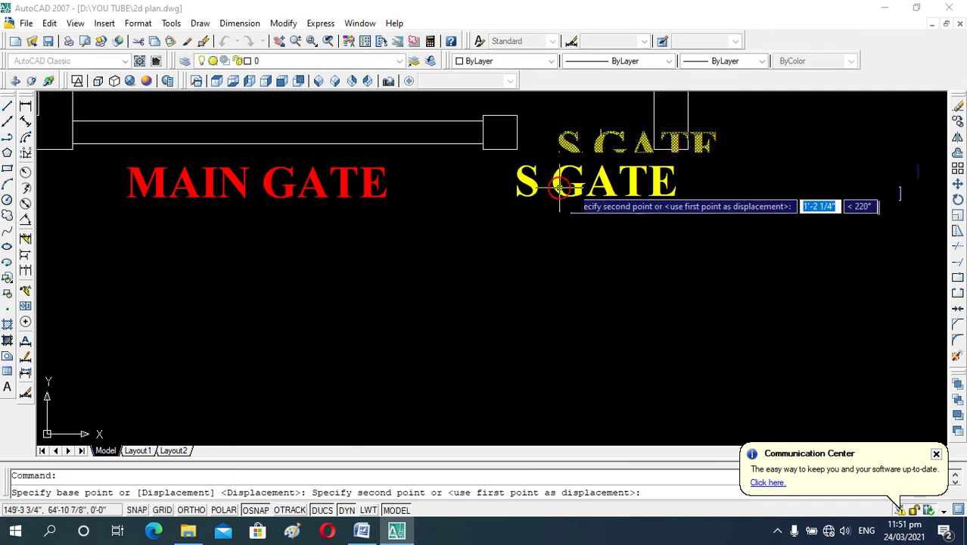
click(542, 205)
key(Escape)
Reduce the S GATE text height to 6 inches.
click(595, 176)
click(572, 190)
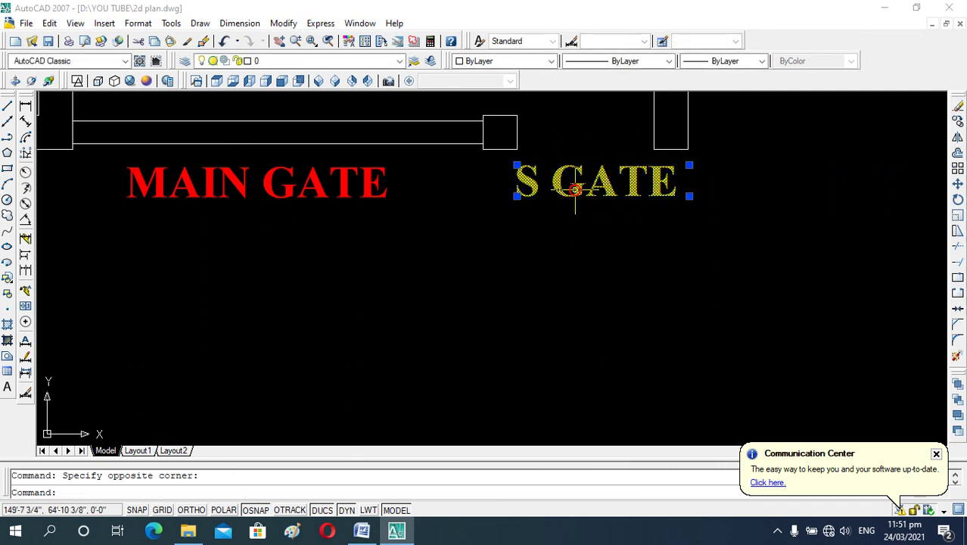
double_click(576, 190)
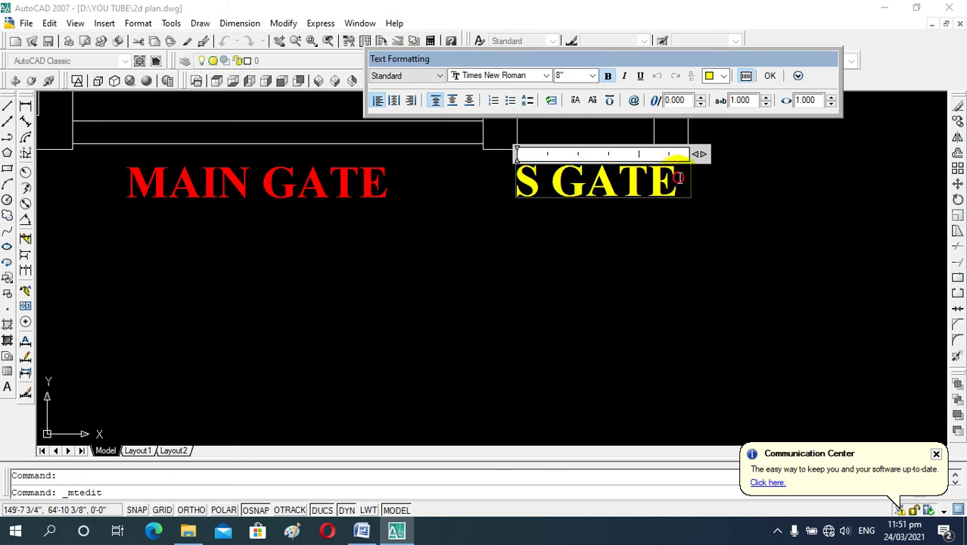
drag(679, 177, 516, 185)
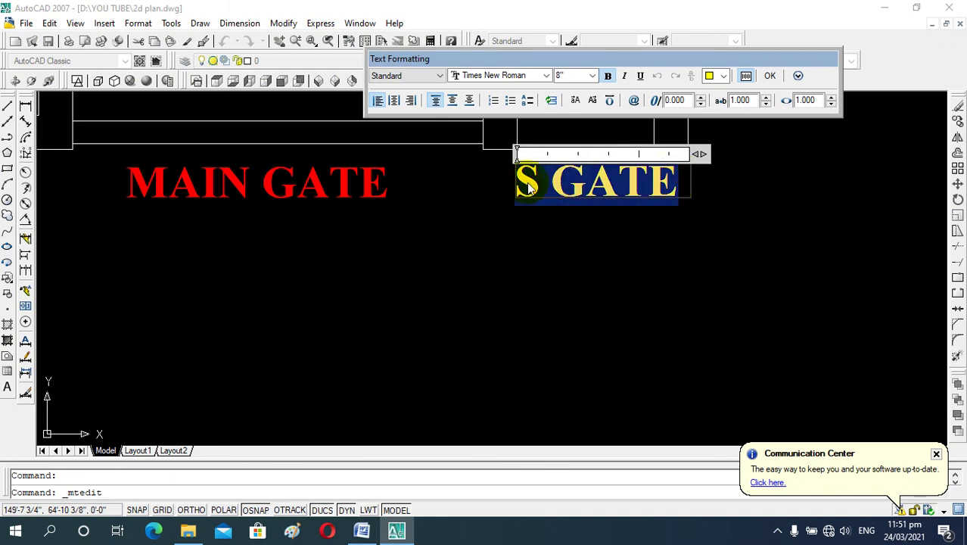
click(592, 75)
click(575, 92)
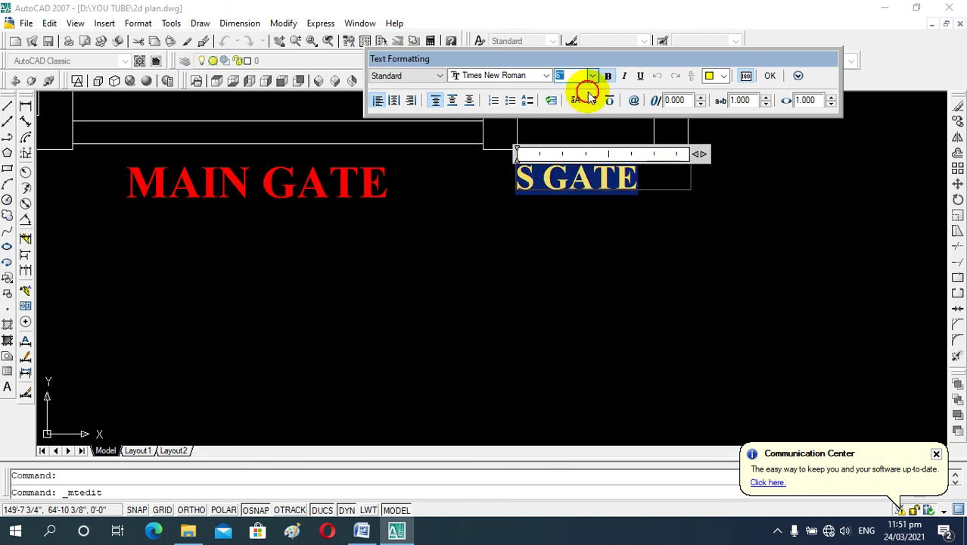
click(616, 227)
scroll(647, 267, down, 4)
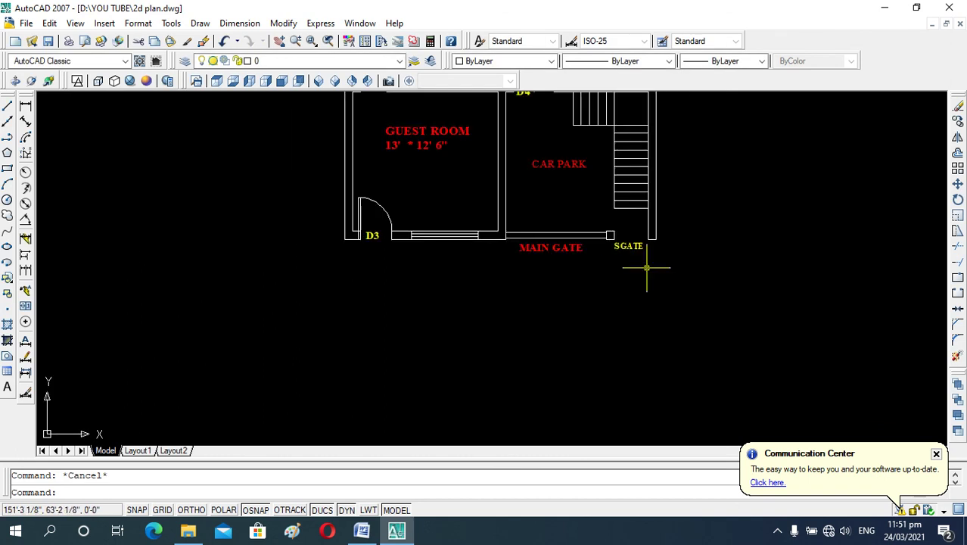
middle_drag(537, 209, 563, 225)
scroll(563, 224, down, 3)
scroll(557, 243, up, 3)
scroll(558, 244, up, 2)
scroll(560, 154, down, 3)
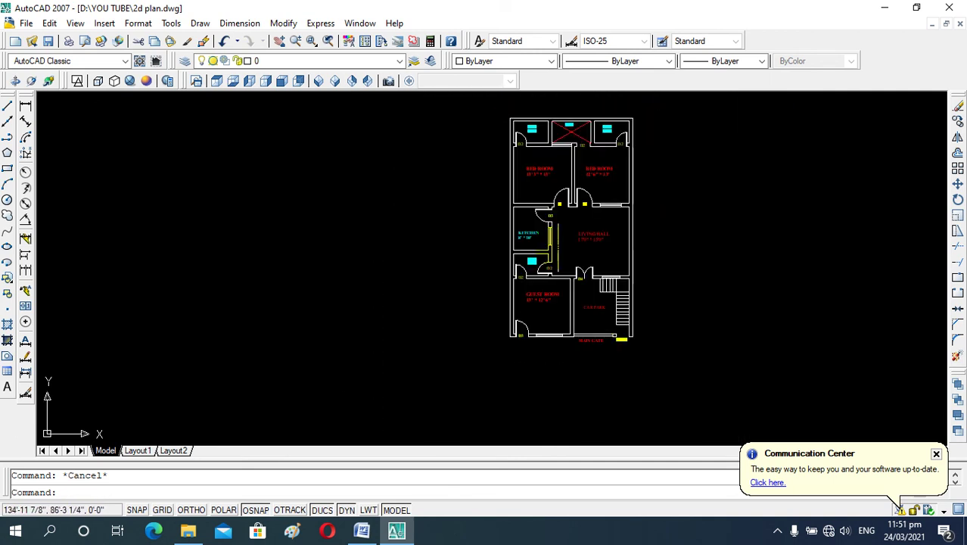
scroll(564, 151, up, 4)
scroll(555, 152, down, 1)
scroll(556, 151, down, 1)
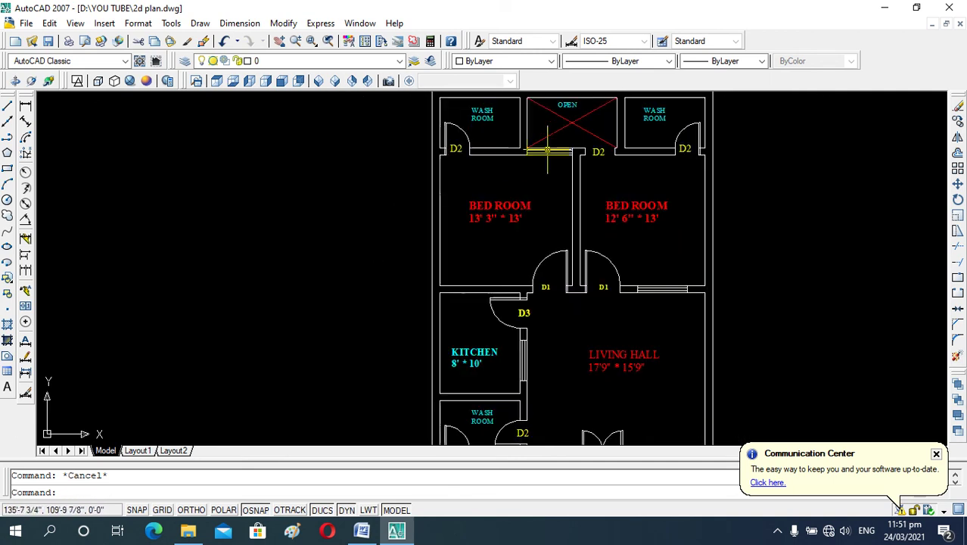
scroll(547, 150, down, 3)
scroll(535, 144, up, 4)
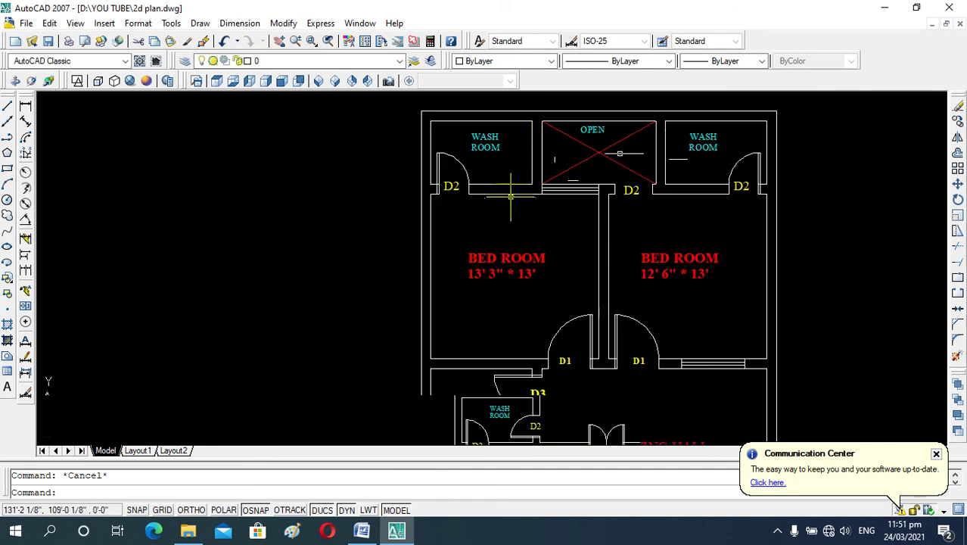
scroll(566, 160, down, 2)
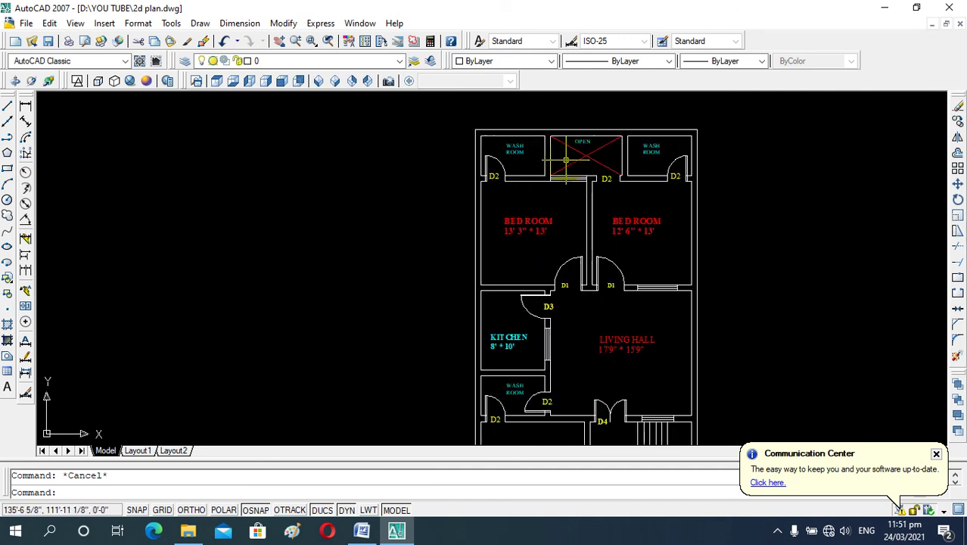
scroll(567, 160, up, 2)
scroll(566, 171, up, 1)
scroll(564, 185, up, 2)
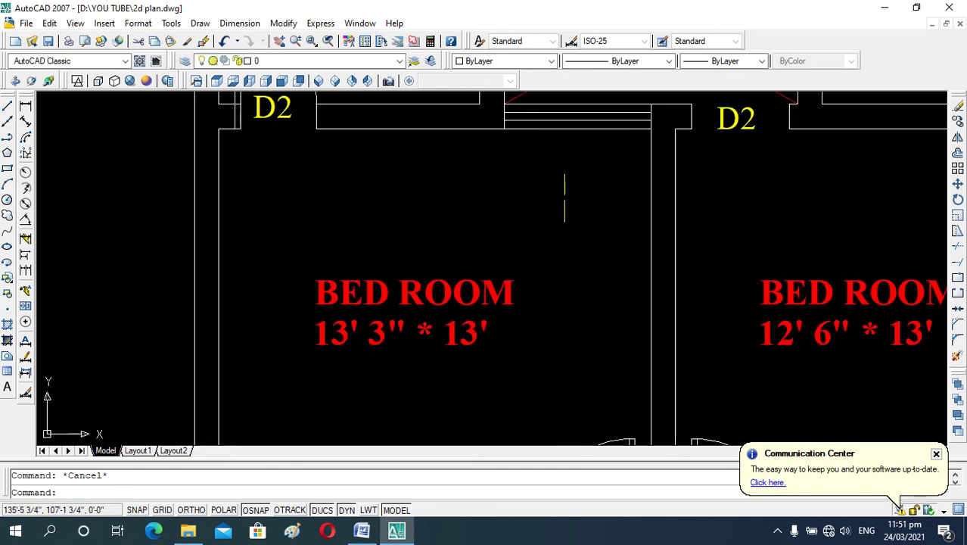
scroll(564, 197, down, 5)
scroll(564, 193, down, 1)
scroll(564, 185, up, 1)
scroll(561, 178, up, 2)
scroll(559, 163, up, 2)
scroll(553, 171, down, 4)
scroll(543, 177, up, 3)
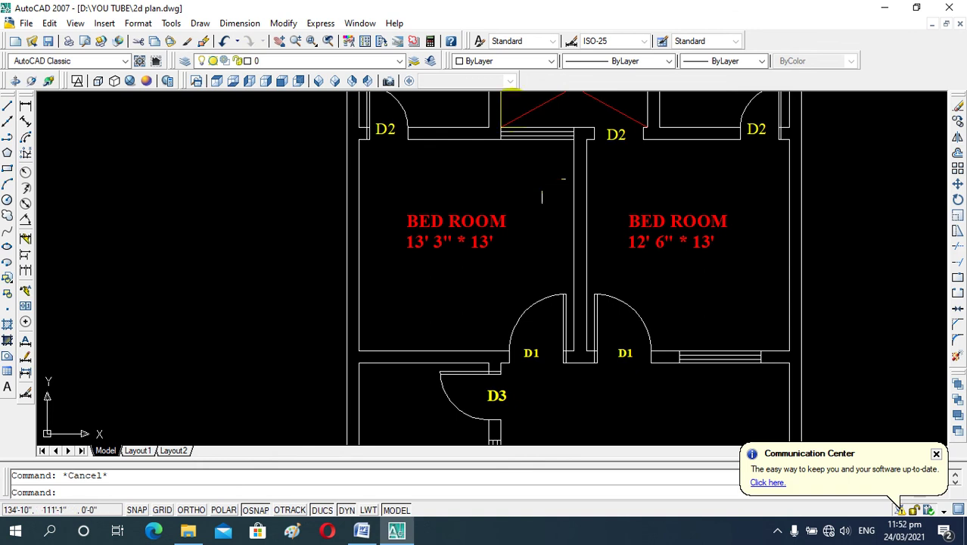
Copy the D2 label beside the top window and change it to W1.
click(607, 136)
text(co)
key(Return)
click(607, 138)
scroll(515, 159, up, 3)
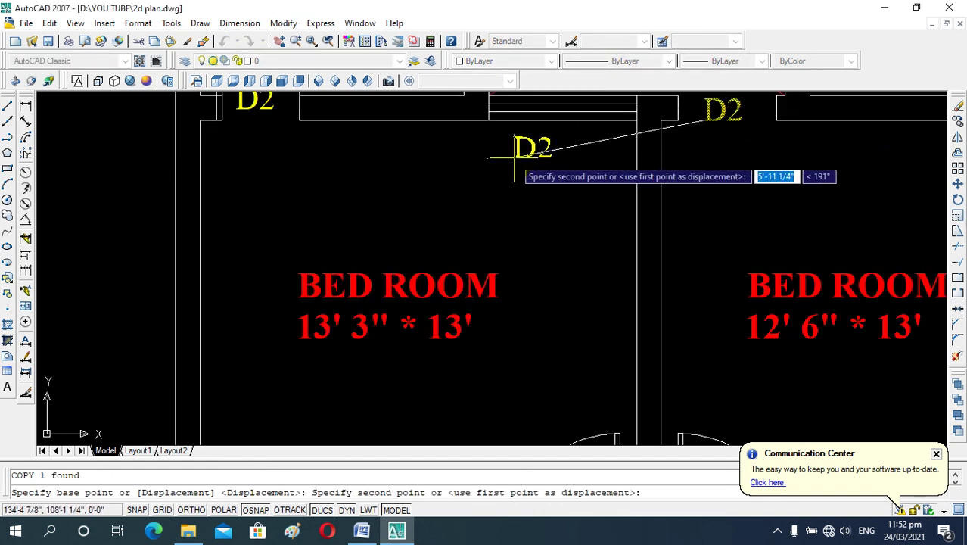
click(547, 146)
key(Escape)
double_click(579, 140)
text(W1)
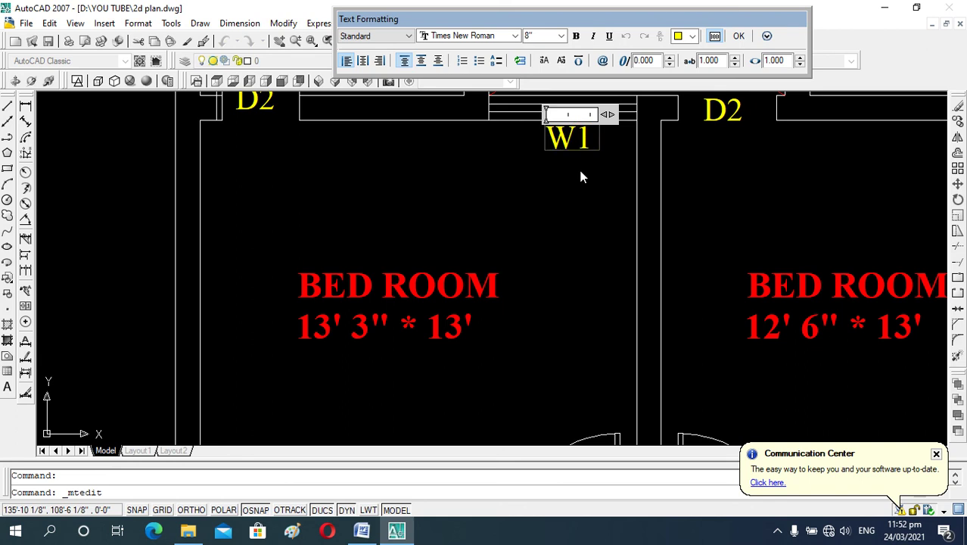
click(580, 176)
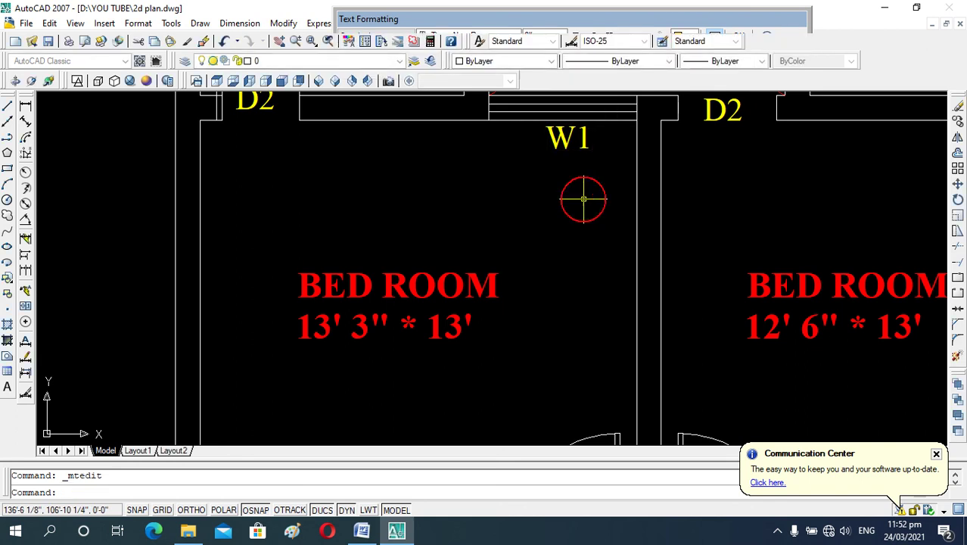
scroll(571, 175, down, 4)
Copy the W1 label next to the kitchen window.
click(571, 159)
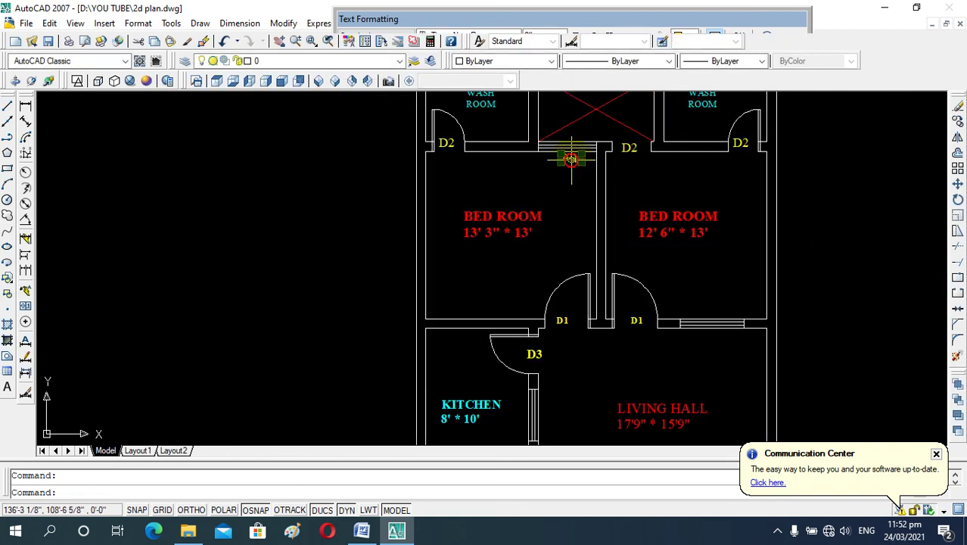
text(co)
key(Return)
click(570, 161)
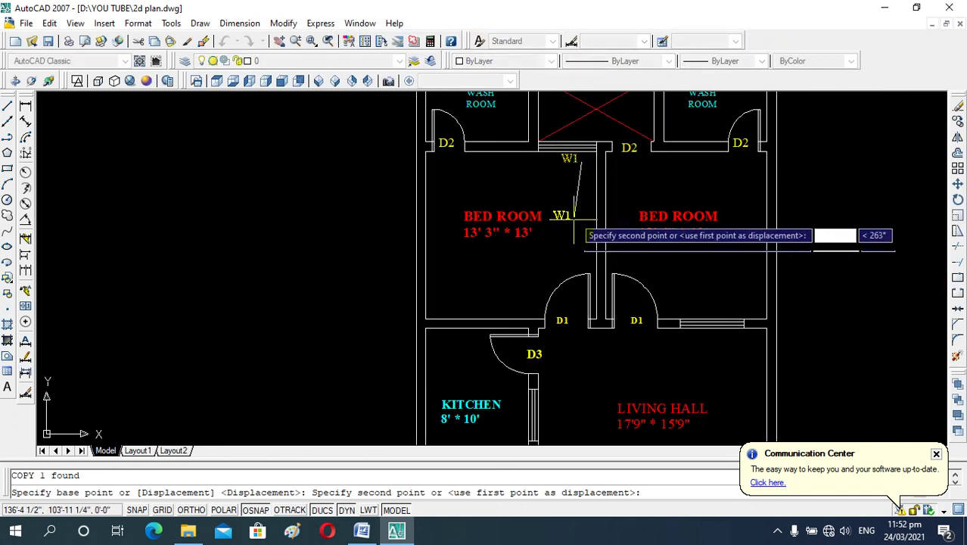
scroll(583, 164, down, 4)
scroll(583, 164, up, 4)
scroll(560, 197, up, 2)
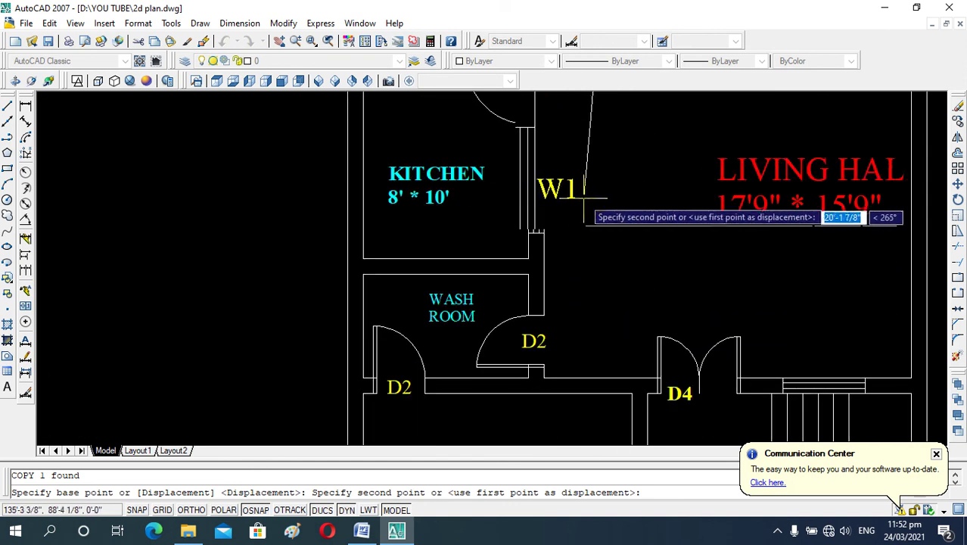
scroll(594, 186, up, 1)
key(Escape)
key(Escape)
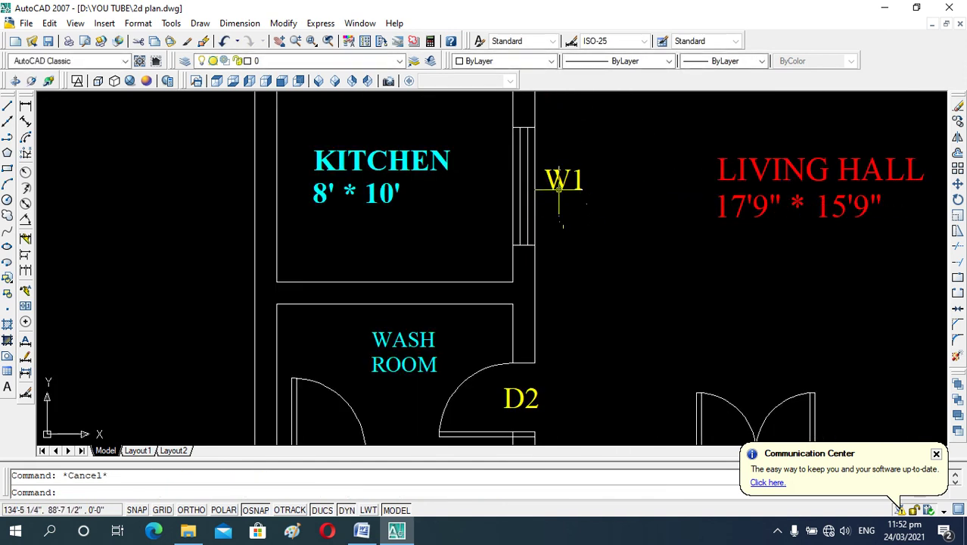
Change the kitchen window's copied label from W1 to W2.
click(559, 188)
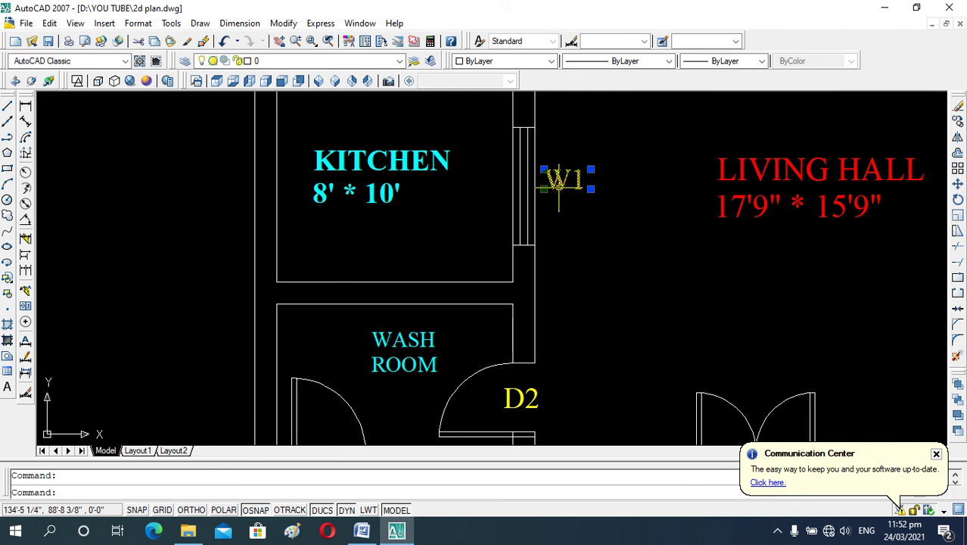
key(Escape)
click(557, 181)
double_click(558, 182)
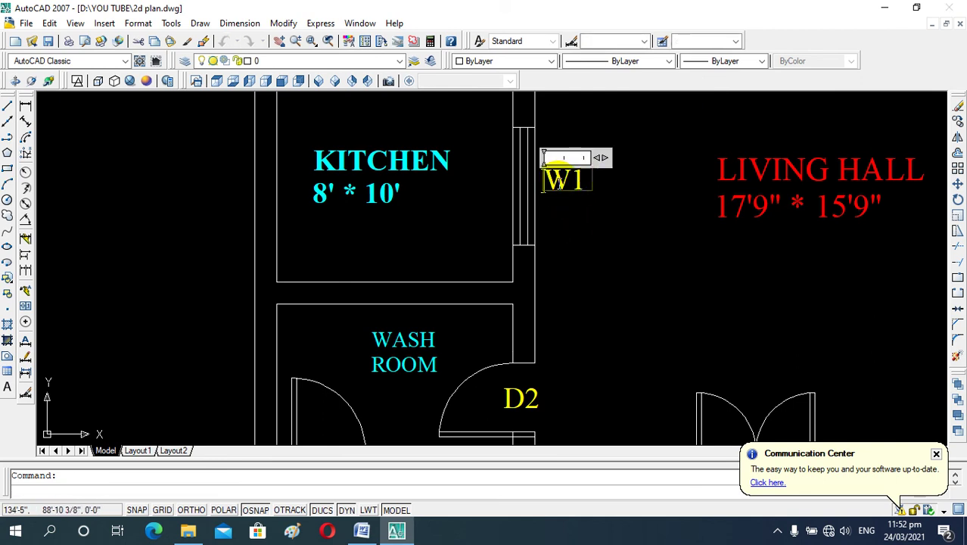
key(BackSpace)
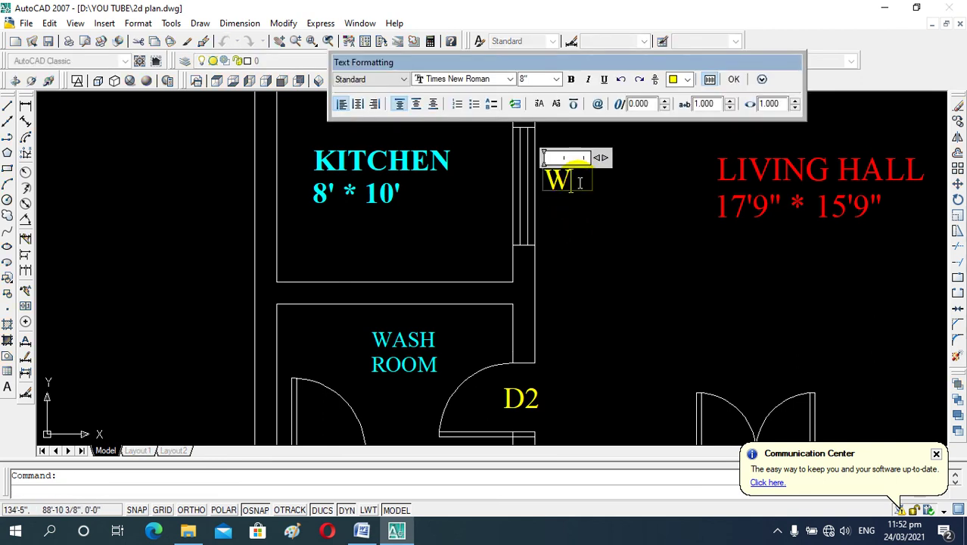
text(2)
click(593, 220)
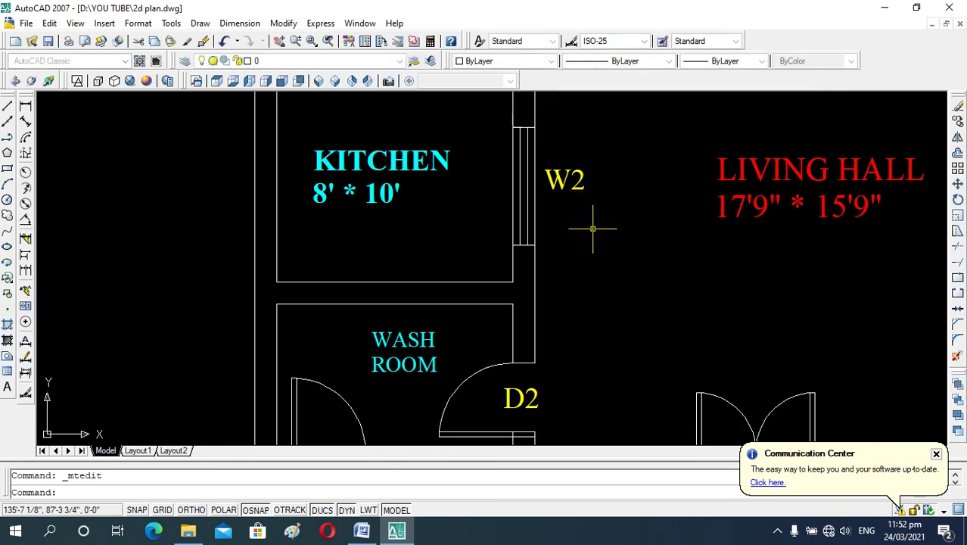
scroll(583, 151, down, 4)
Place a copy of the W2 label above the stair window.
click(580, 155)
text(co)
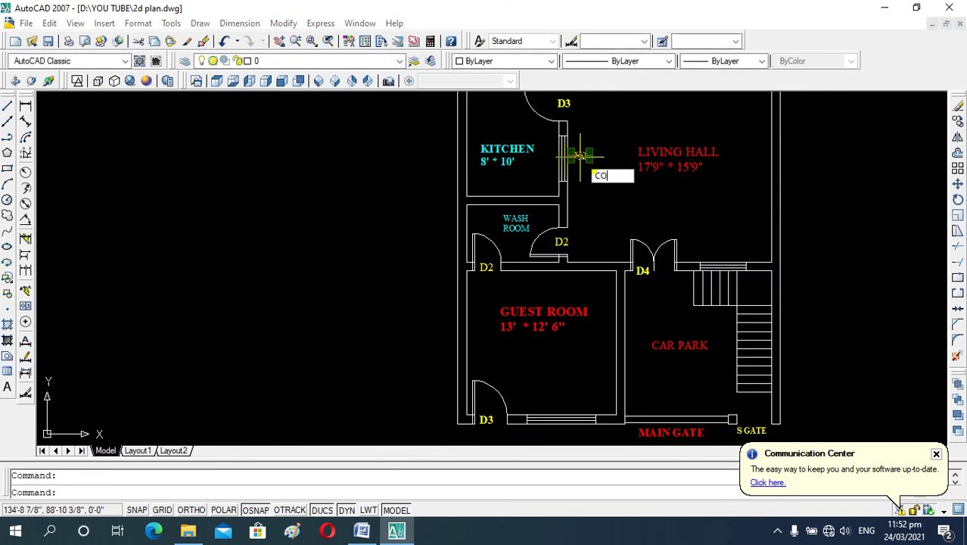
key(Return)
click(579, 156)
scroll(731, 255, up, 2)
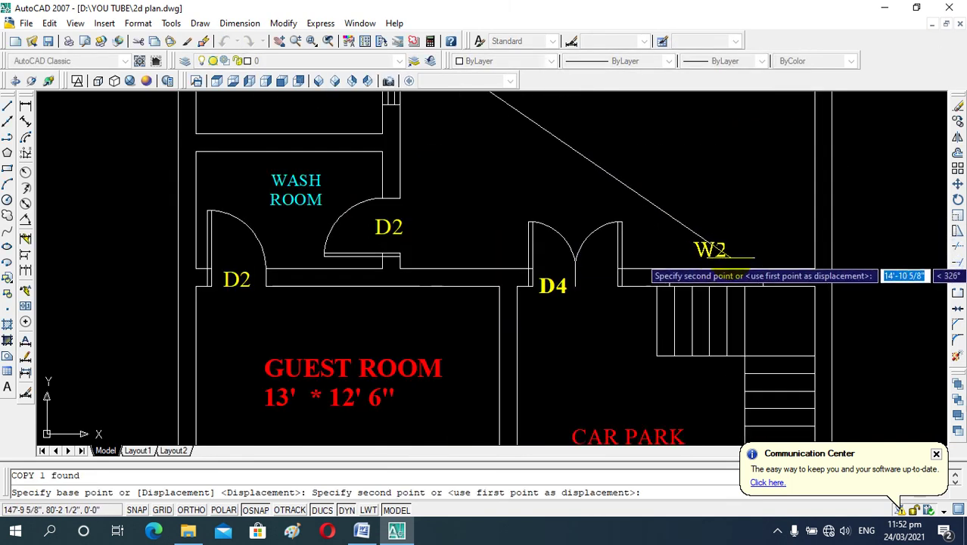
click(722, 268)
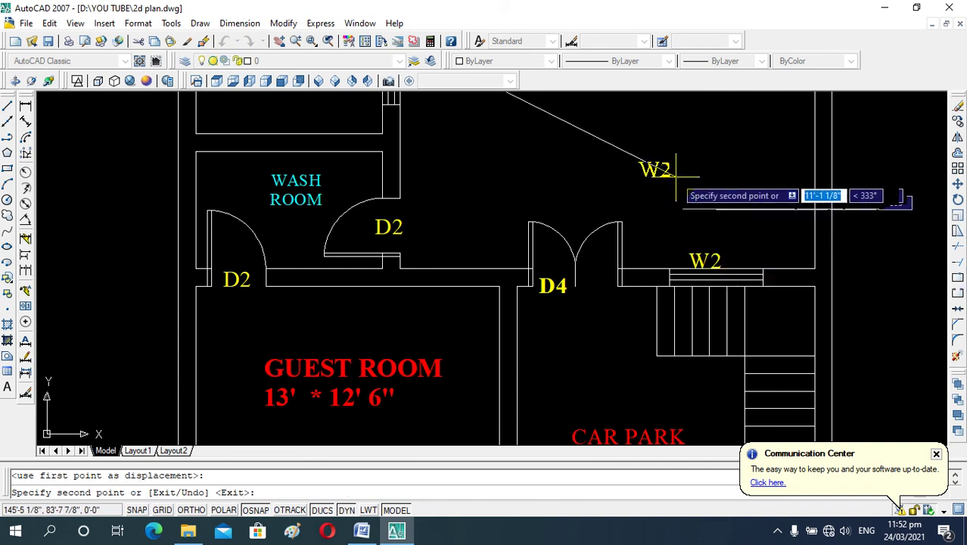
key(Escape)
click(707, 263)
text(m)
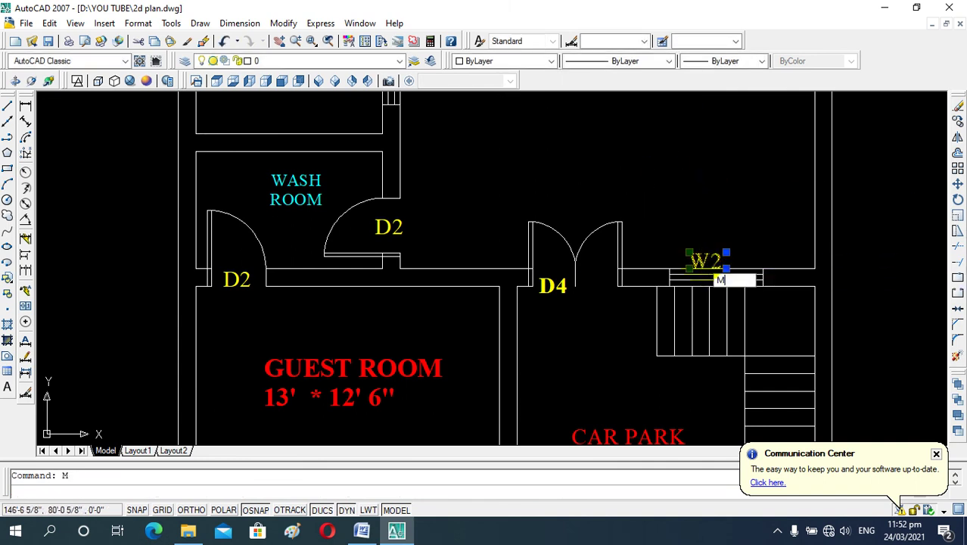
key(Return)
click(706, 266)
key(Escape)
scroll(745, 253, down, 2)
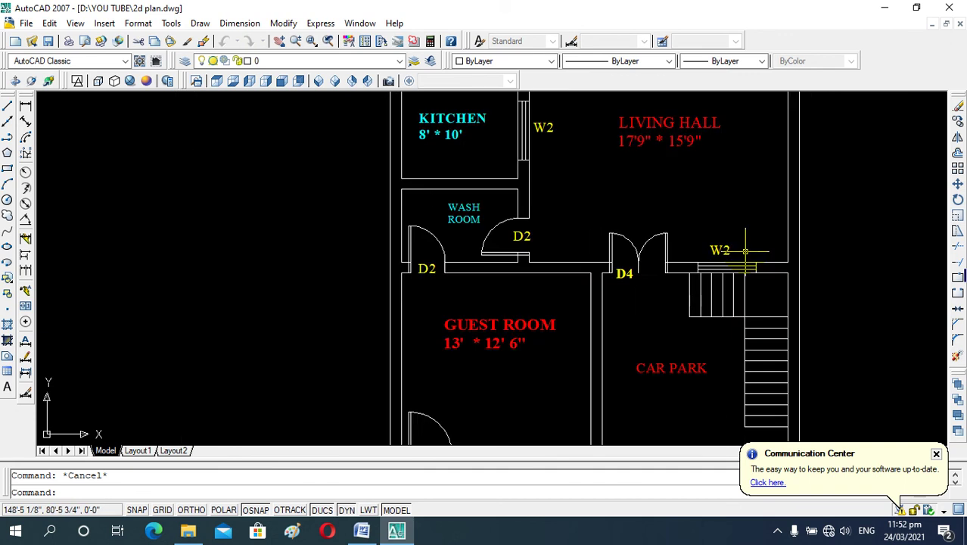
scroll(745, 252, down, 1)
Copy the kitchen W2 label above the guest room window.
click(621, 175)
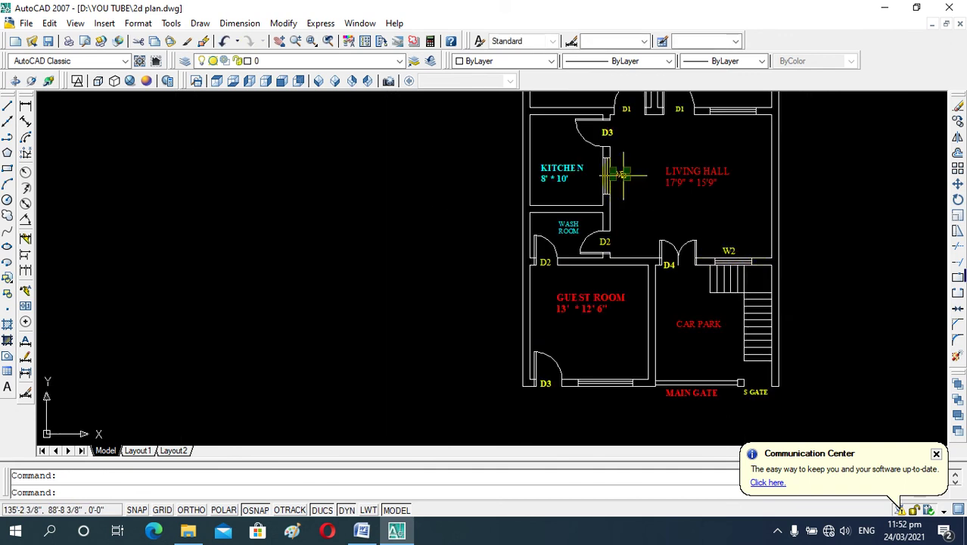
text(c)
key(Return)
click(622, 177)
scroll(610, 419, up, 4)
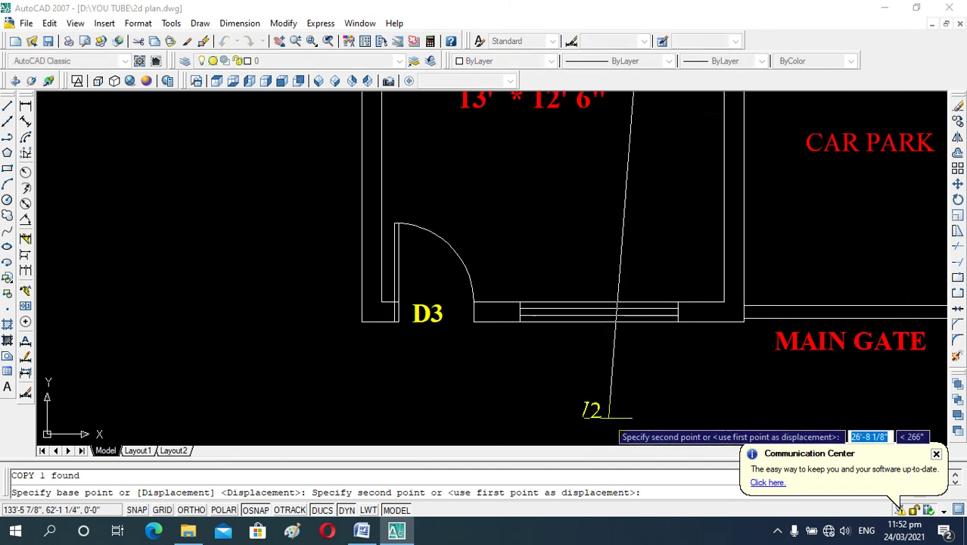
click(609, 306)
key(Escape)
Edit the guest room window label to read W 3.
click(588, 286)
double_click(587, 286)
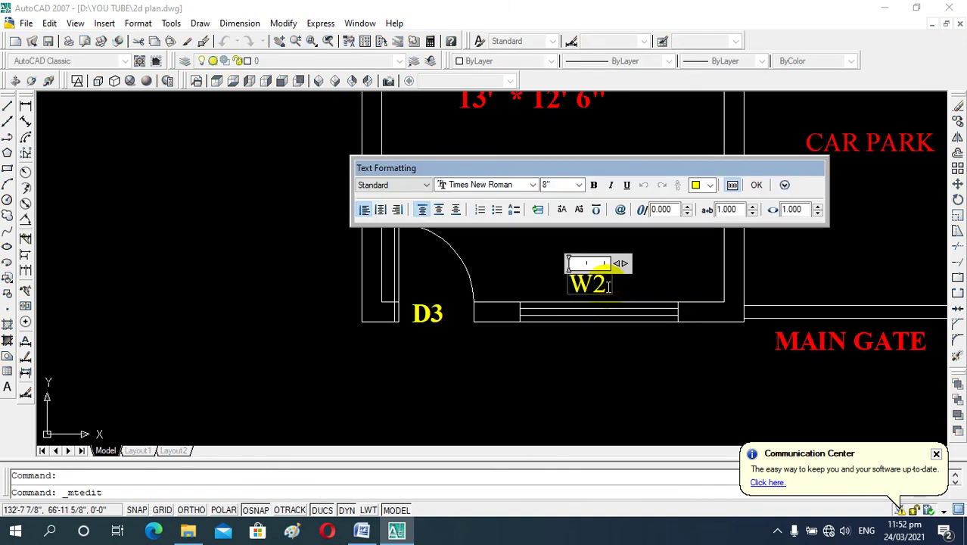
key(BackSpace)
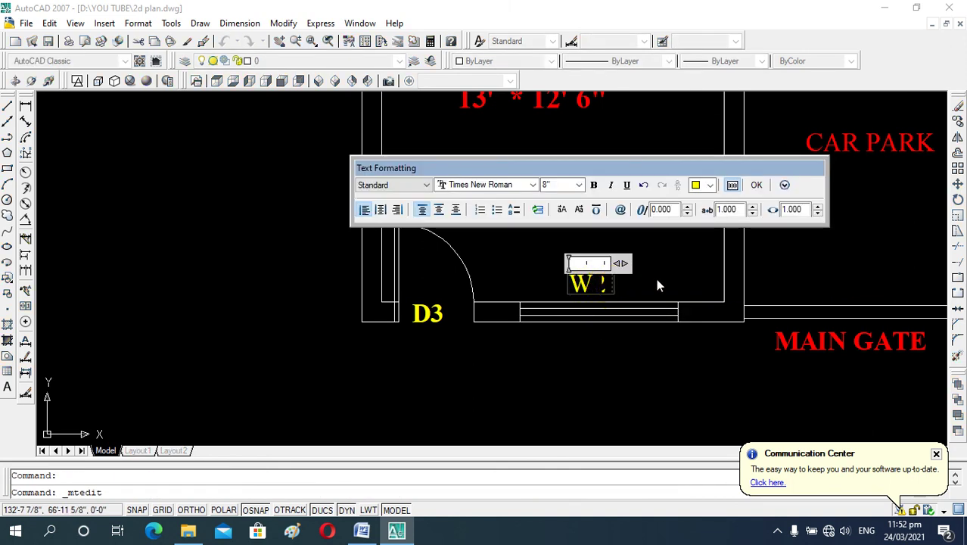
click(658, 286)
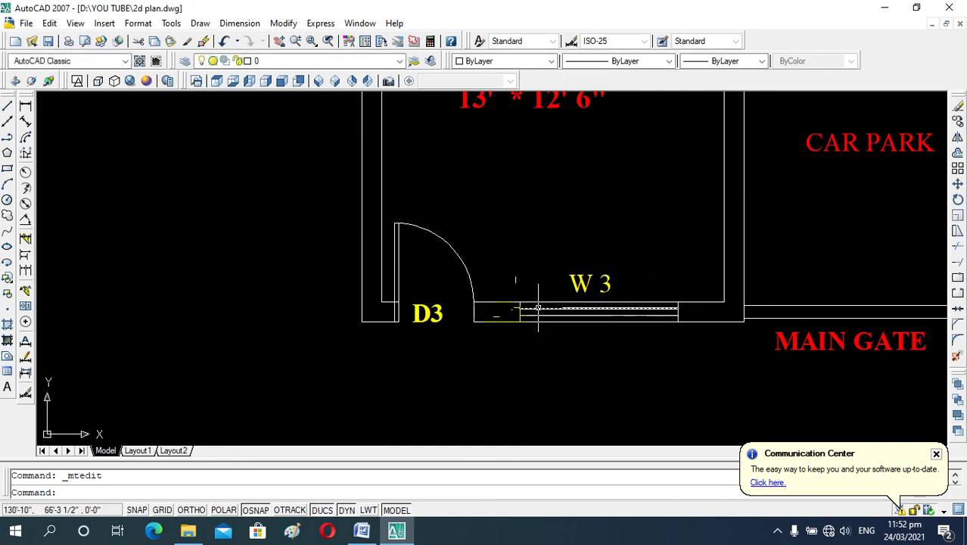
scroll(537, 308, down, 2)
scroll(621, 288, down, 8)
scroll(608, 235, up, 3)
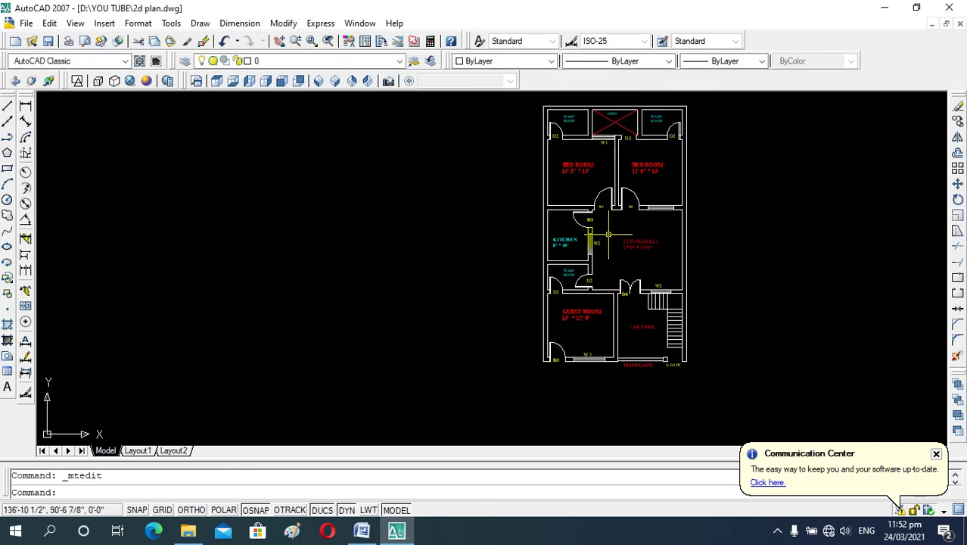
scroll(609, 235, up, 2)
scroll(628, 220, up, 1)
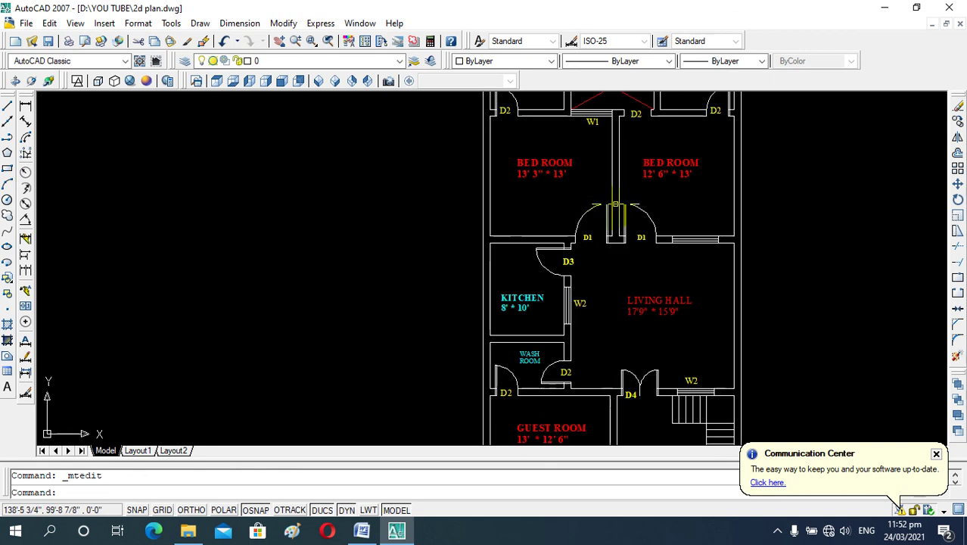
scroll(556, 212, down, 6)
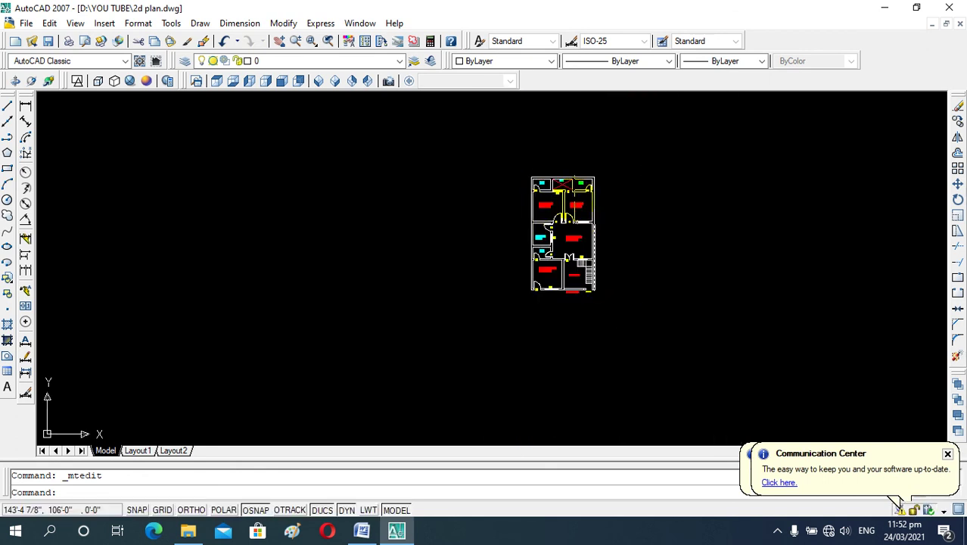
scroll(575, 198, up, 5)
scroll(565, 219, up, 1)
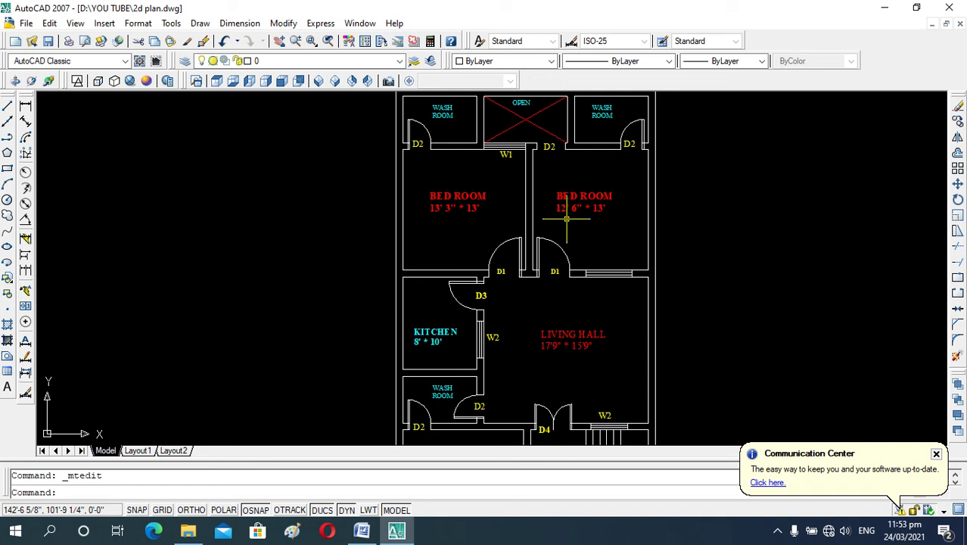
scroll(530, 228, up, 1)
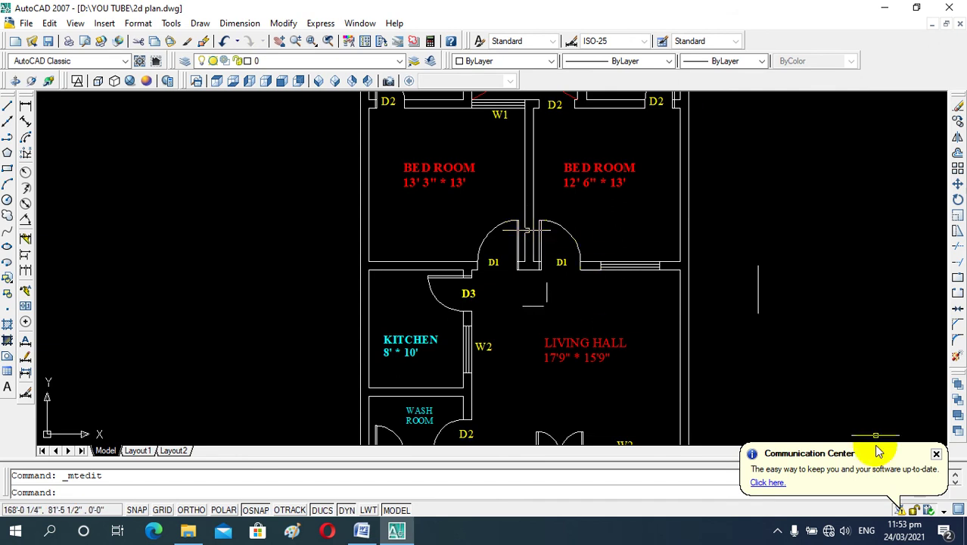
Show the Camtasia Recorder window from the system tray's hidden icons.
click(795, 531)
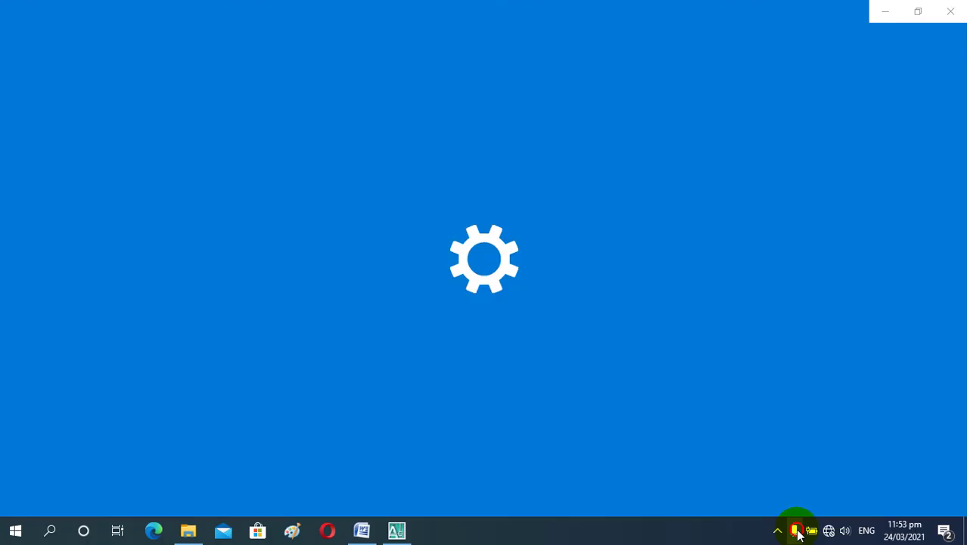
click(778, 531)
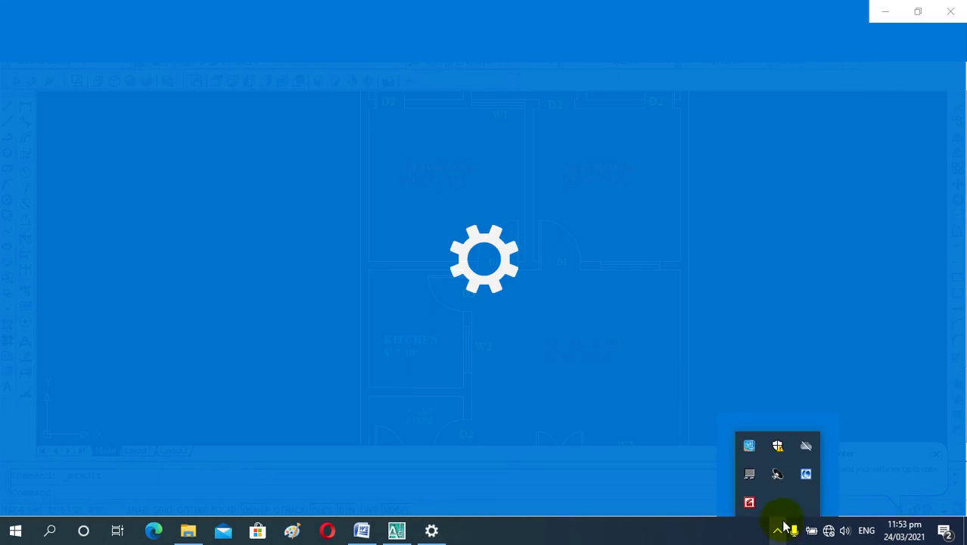
click(749, 503)
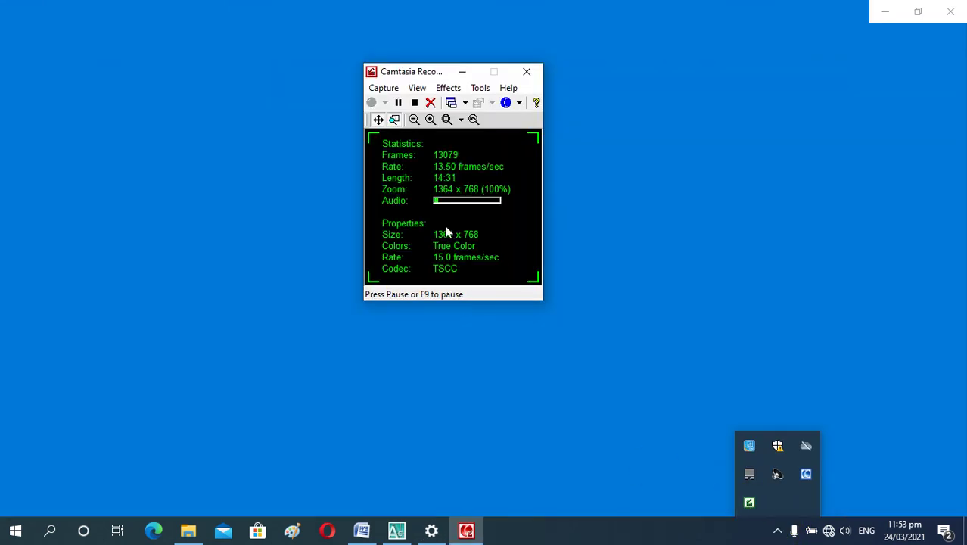